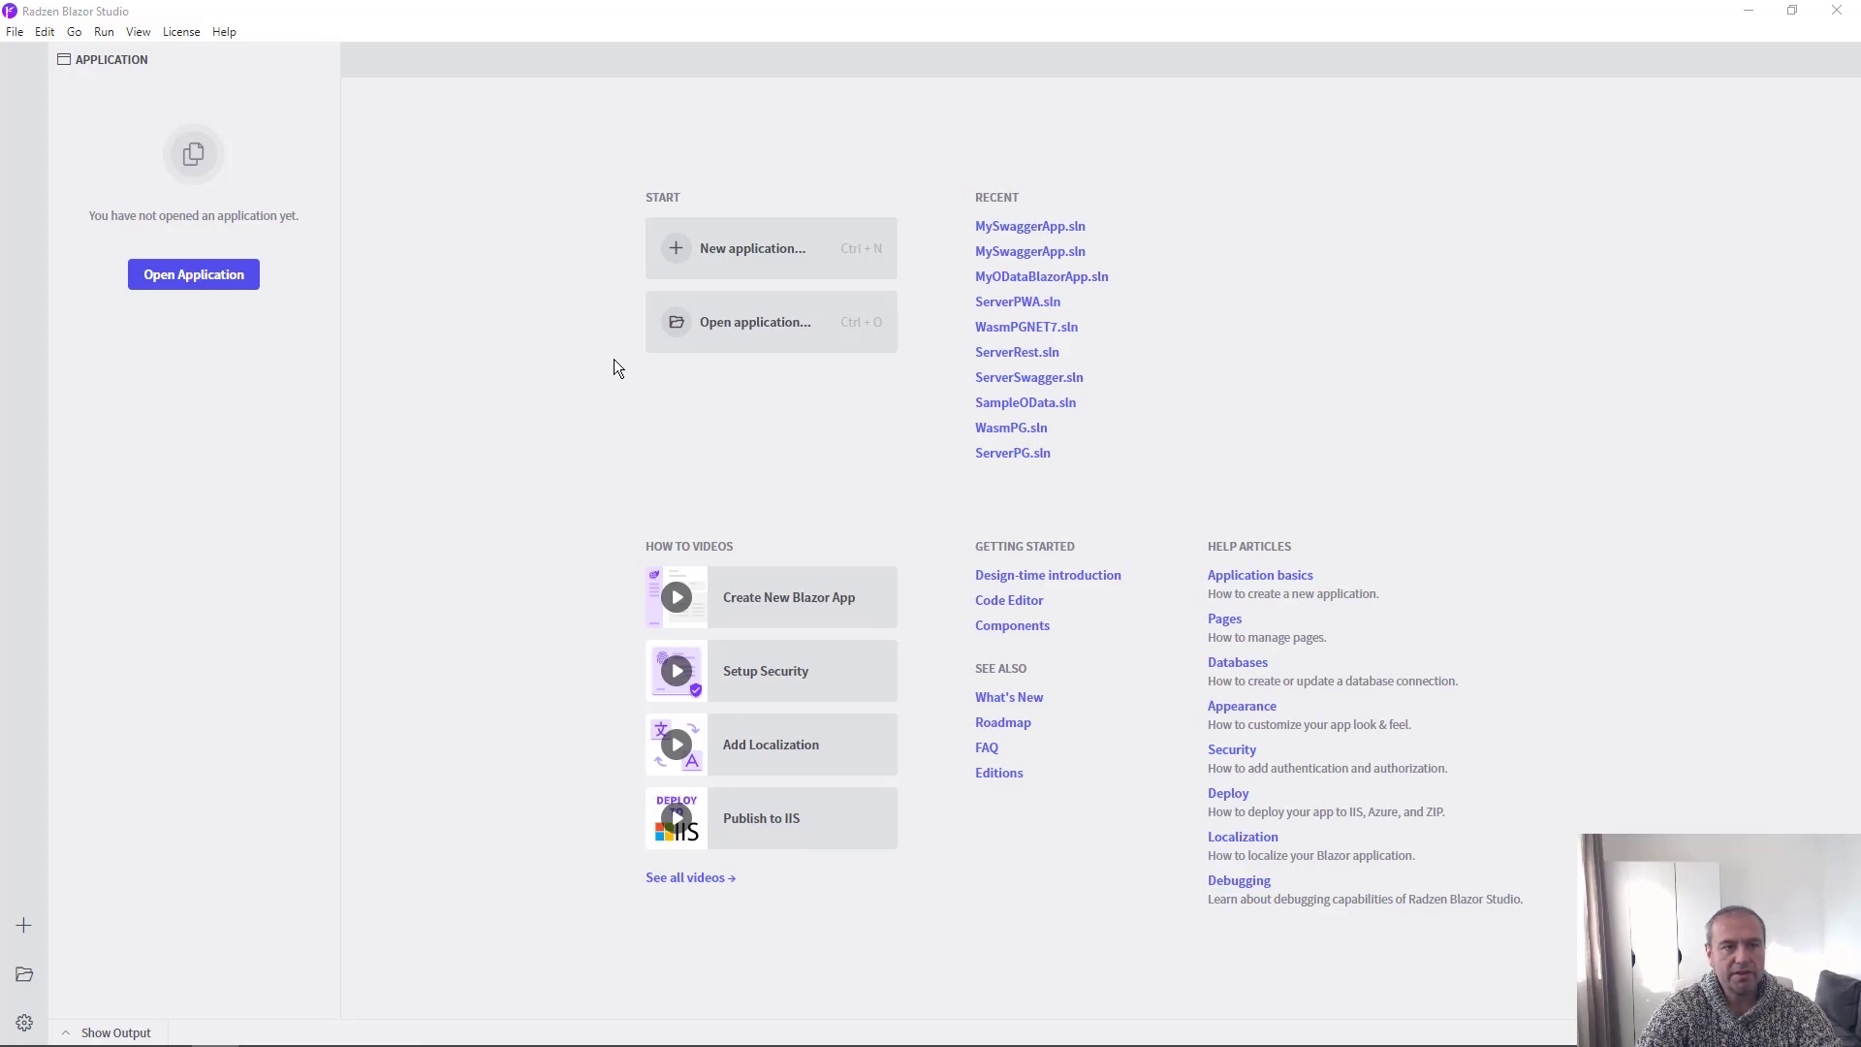
Step: Start a new application as a Blazor Web Application and advance to the Configure application step
left_click(15, 33)
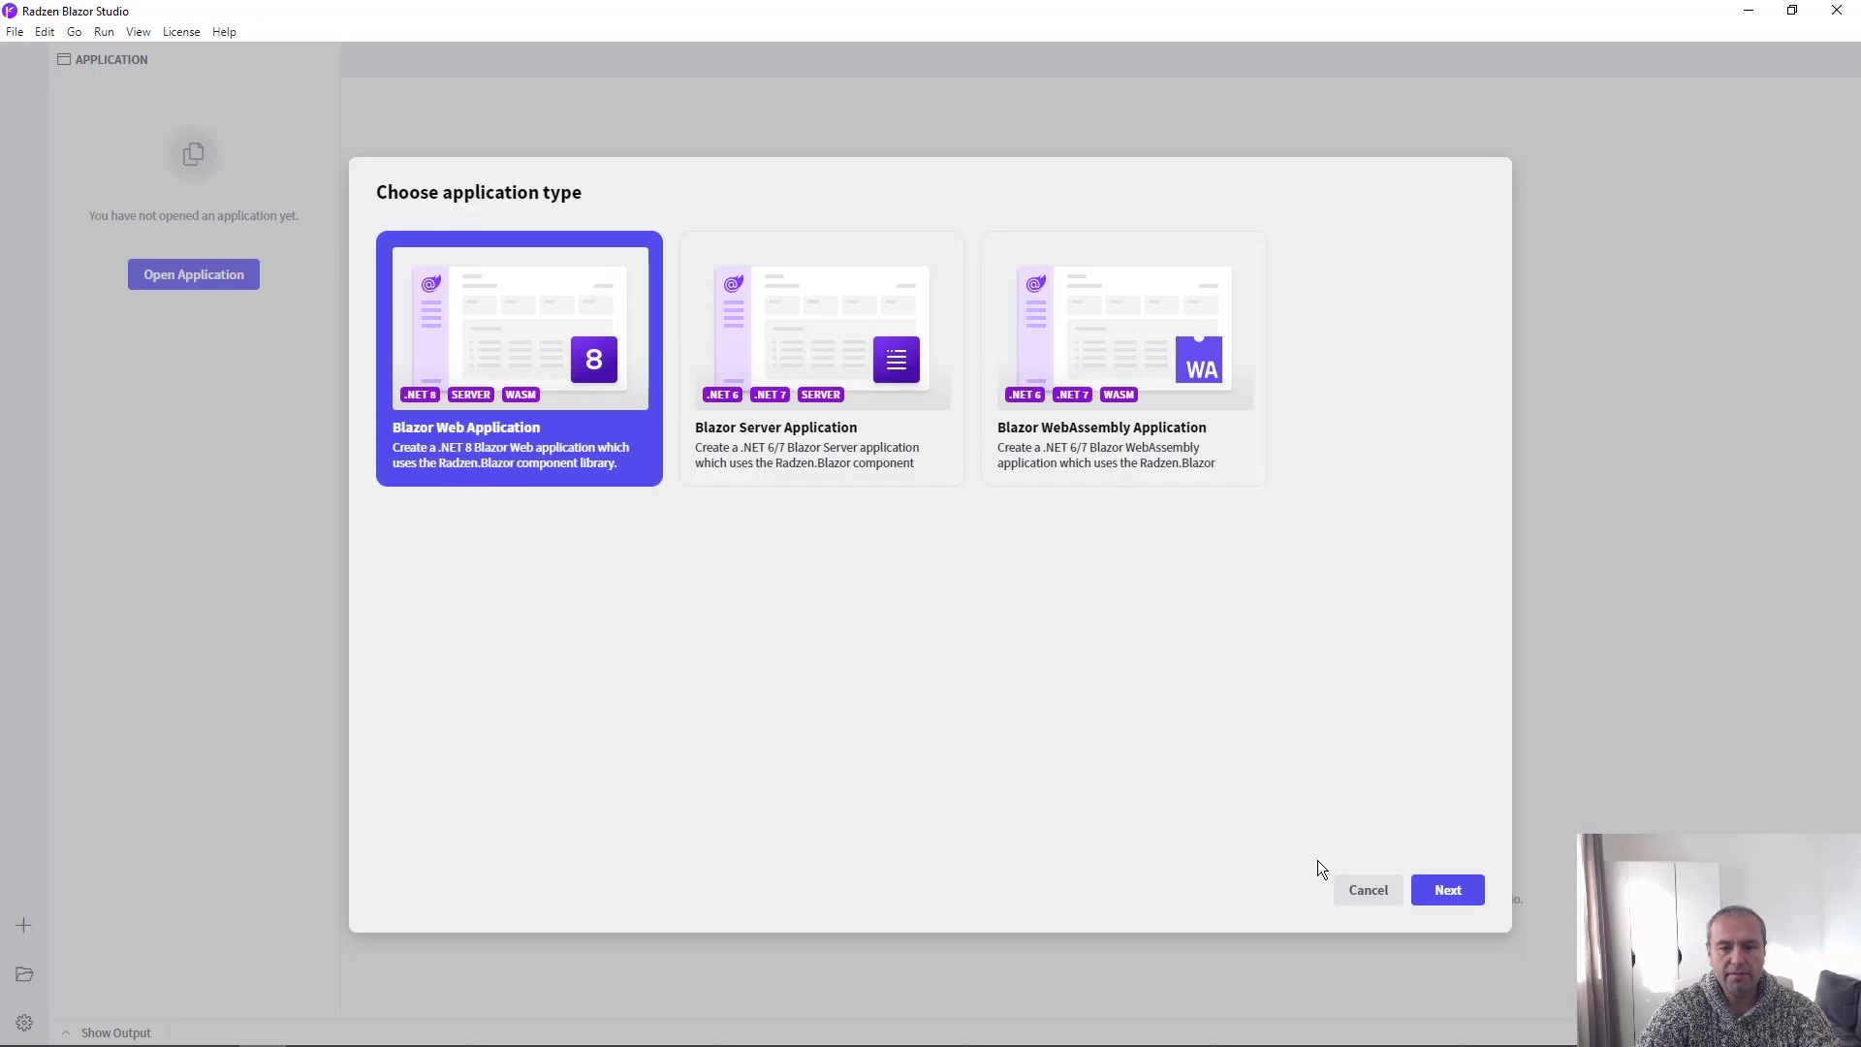
left_click(1449, 892)
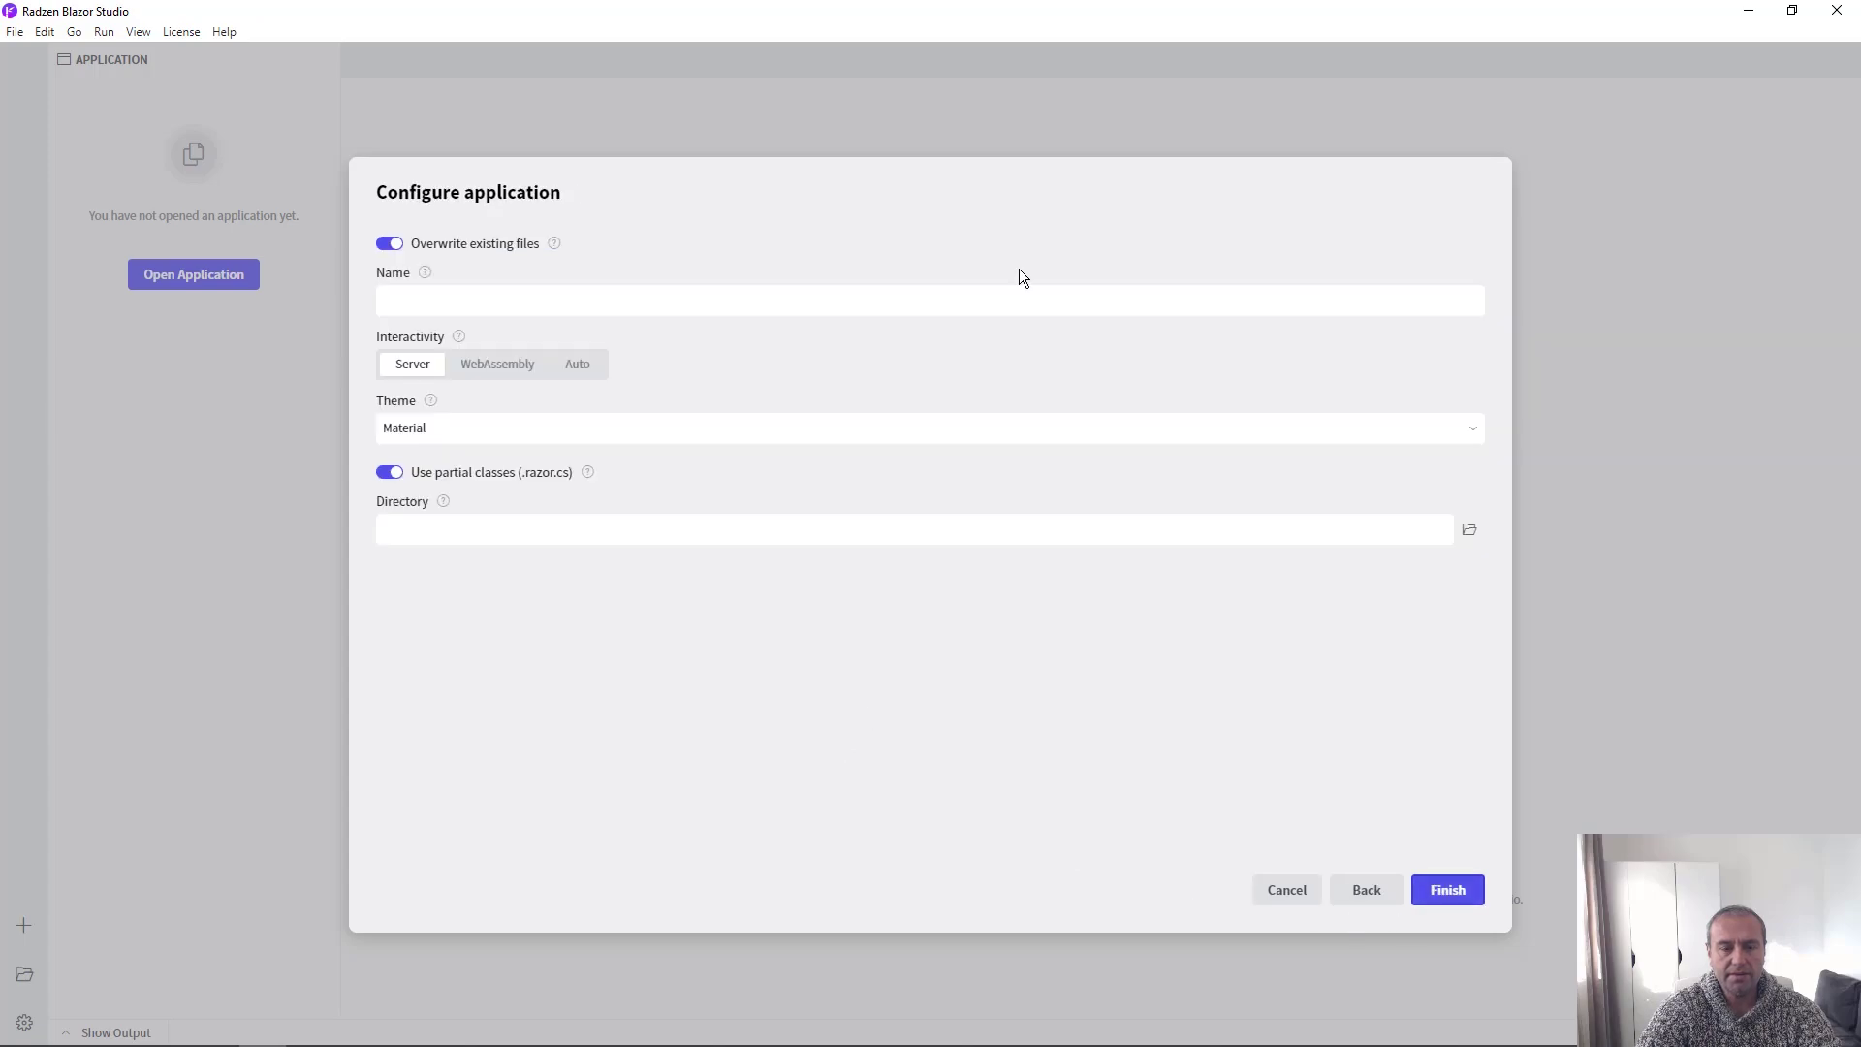
Step: Set the app directory to C:\Projects\MyRestApp and begin entering the name MyRestApp
left_click(1469, 534)
left_click(765, 516)
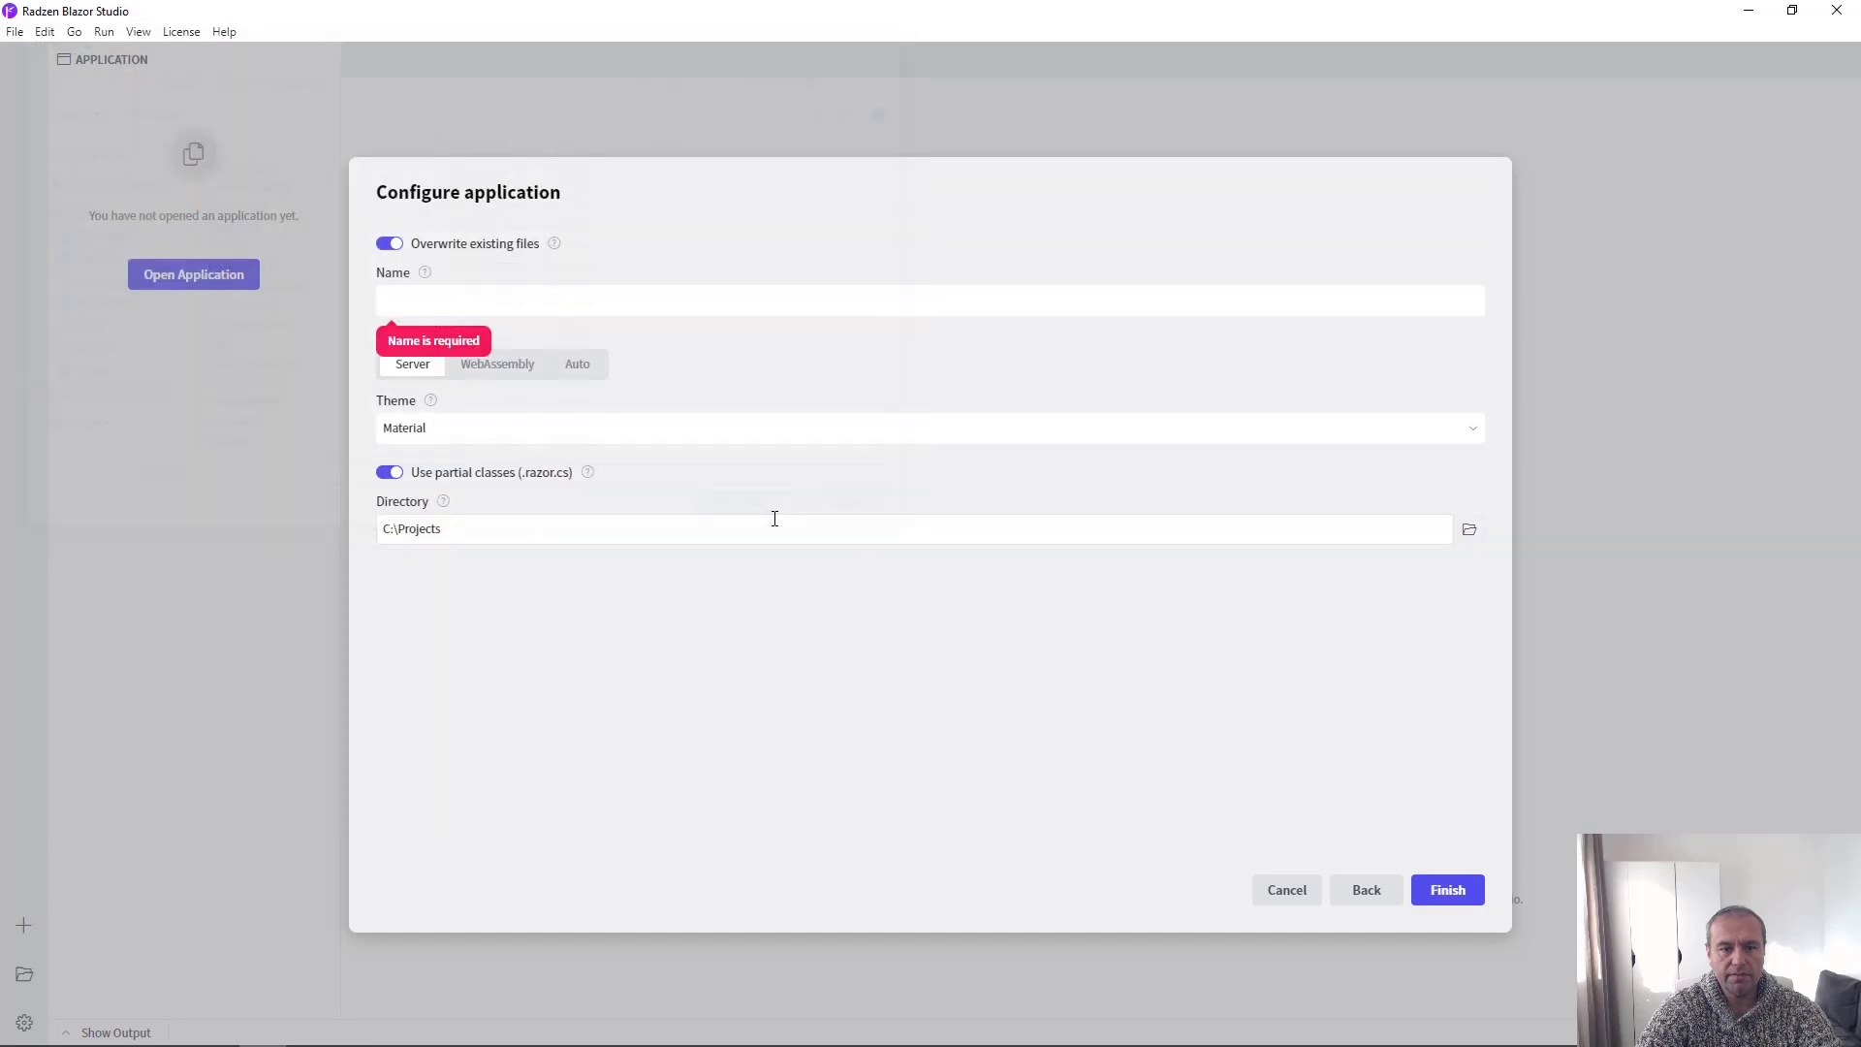
type("\\My")
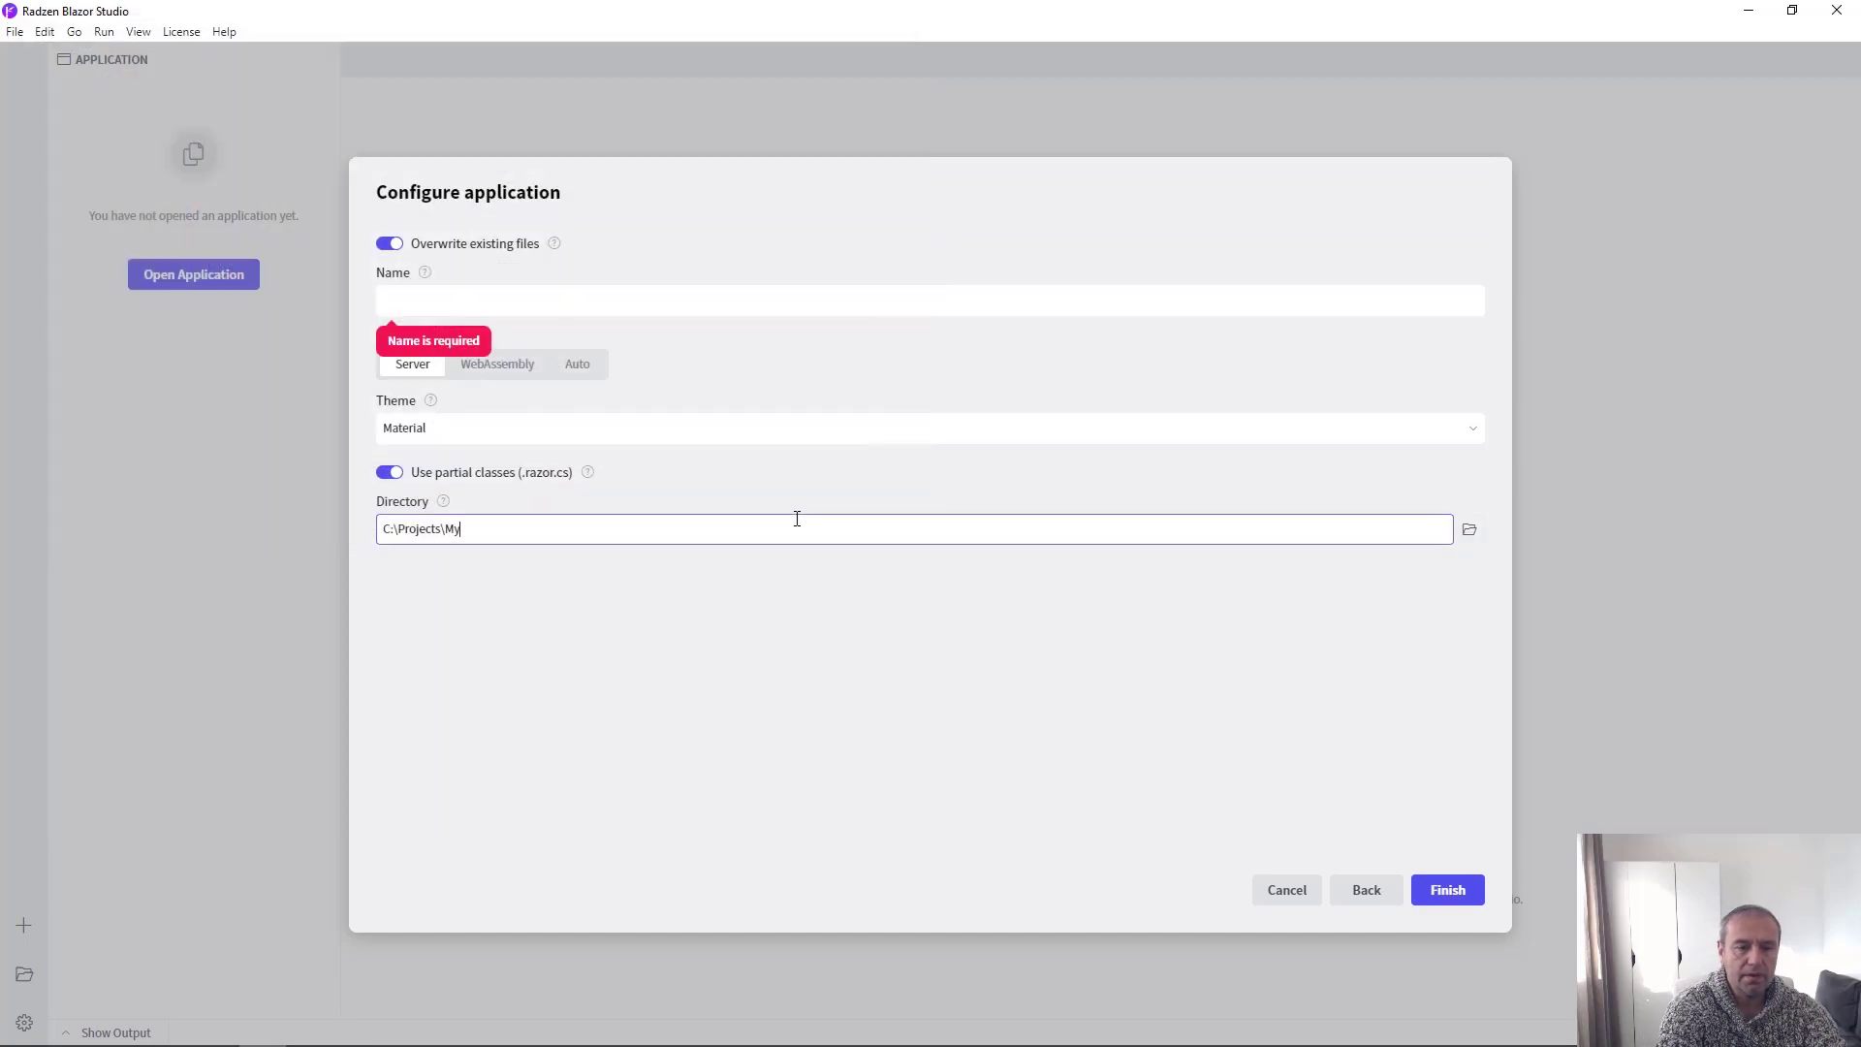
type("Rest")
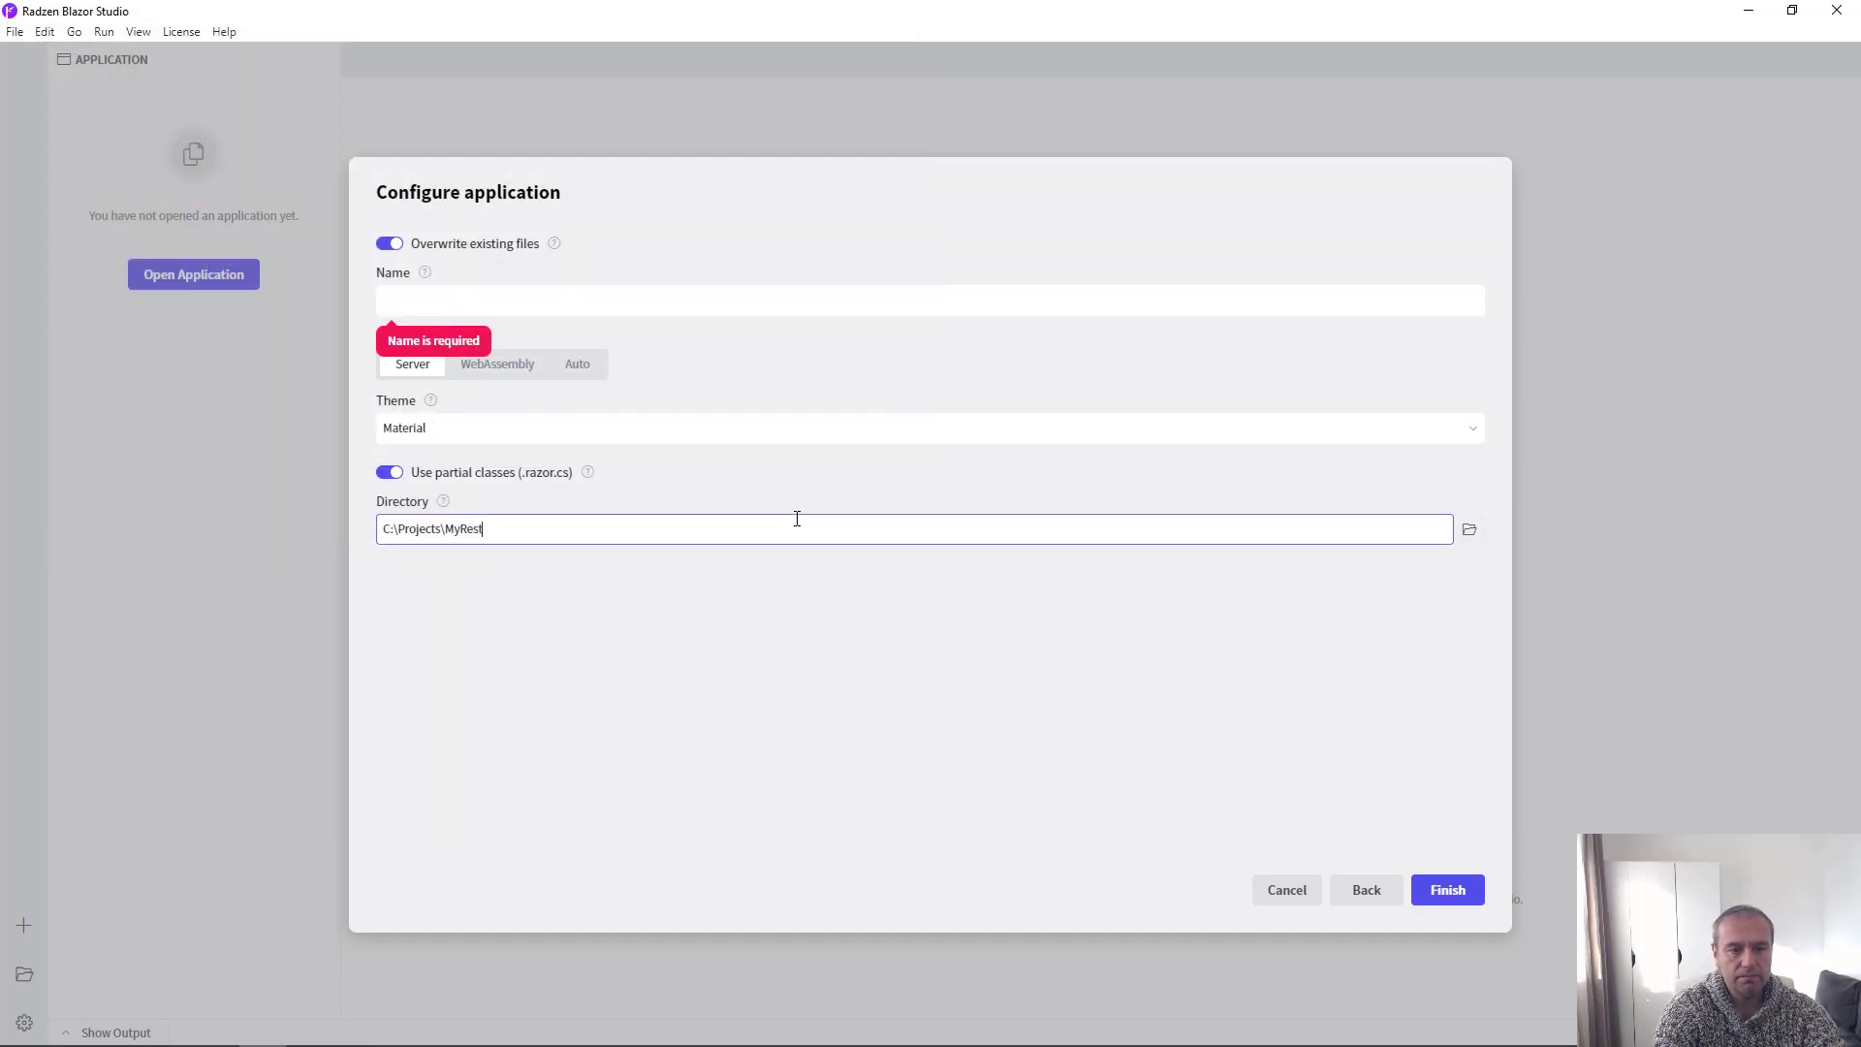
type("App")
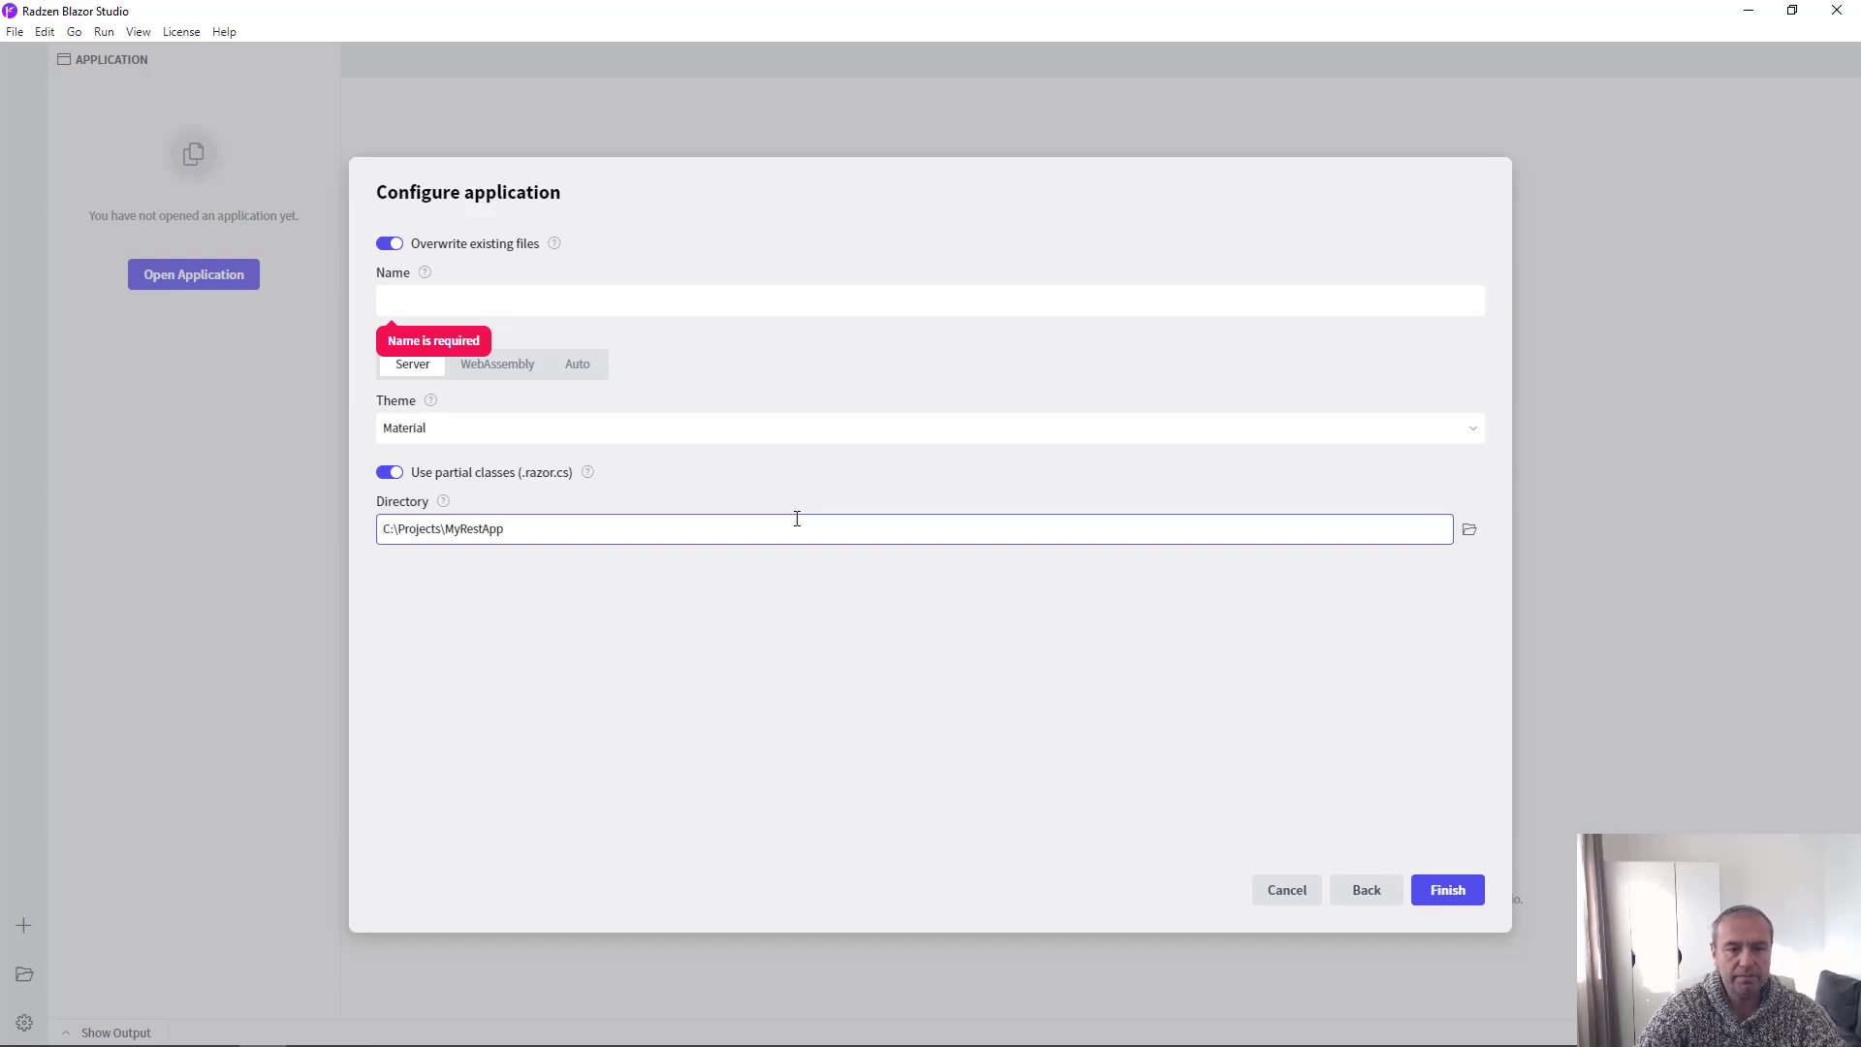
left_click(789, 300)
type("M")
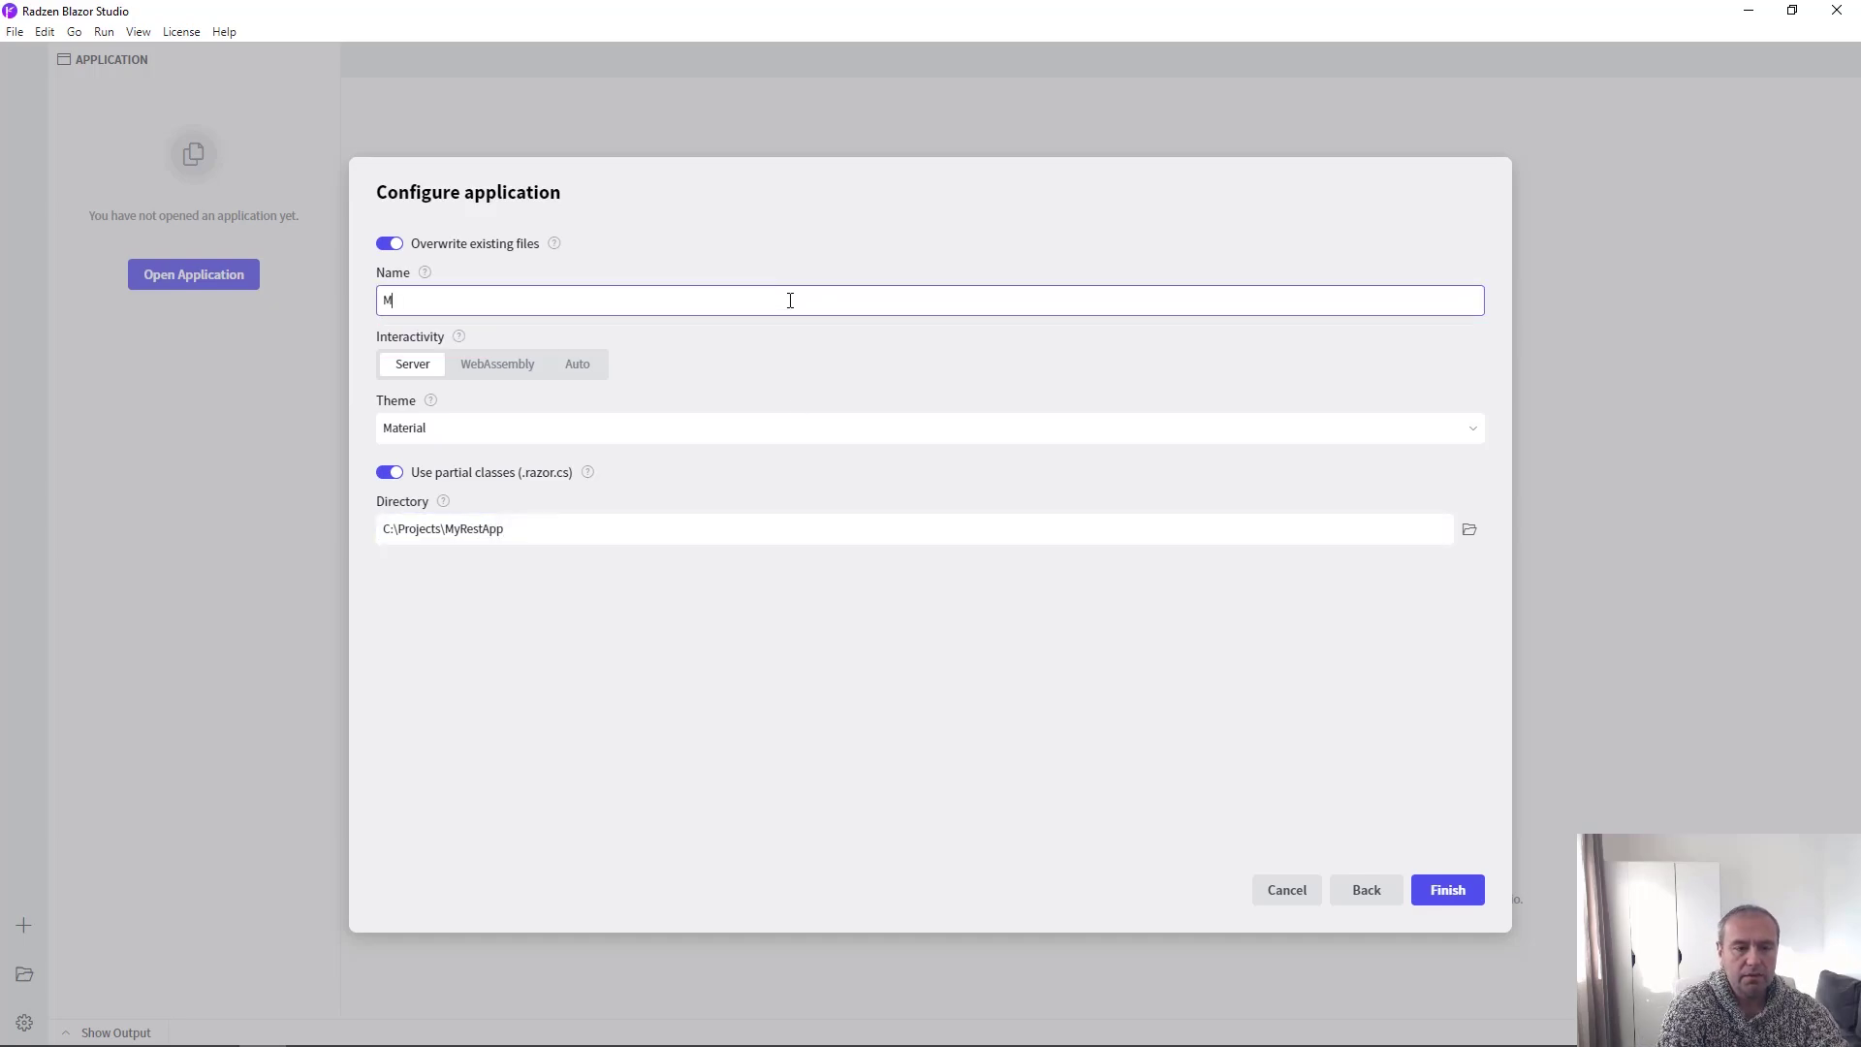
type("yRe")
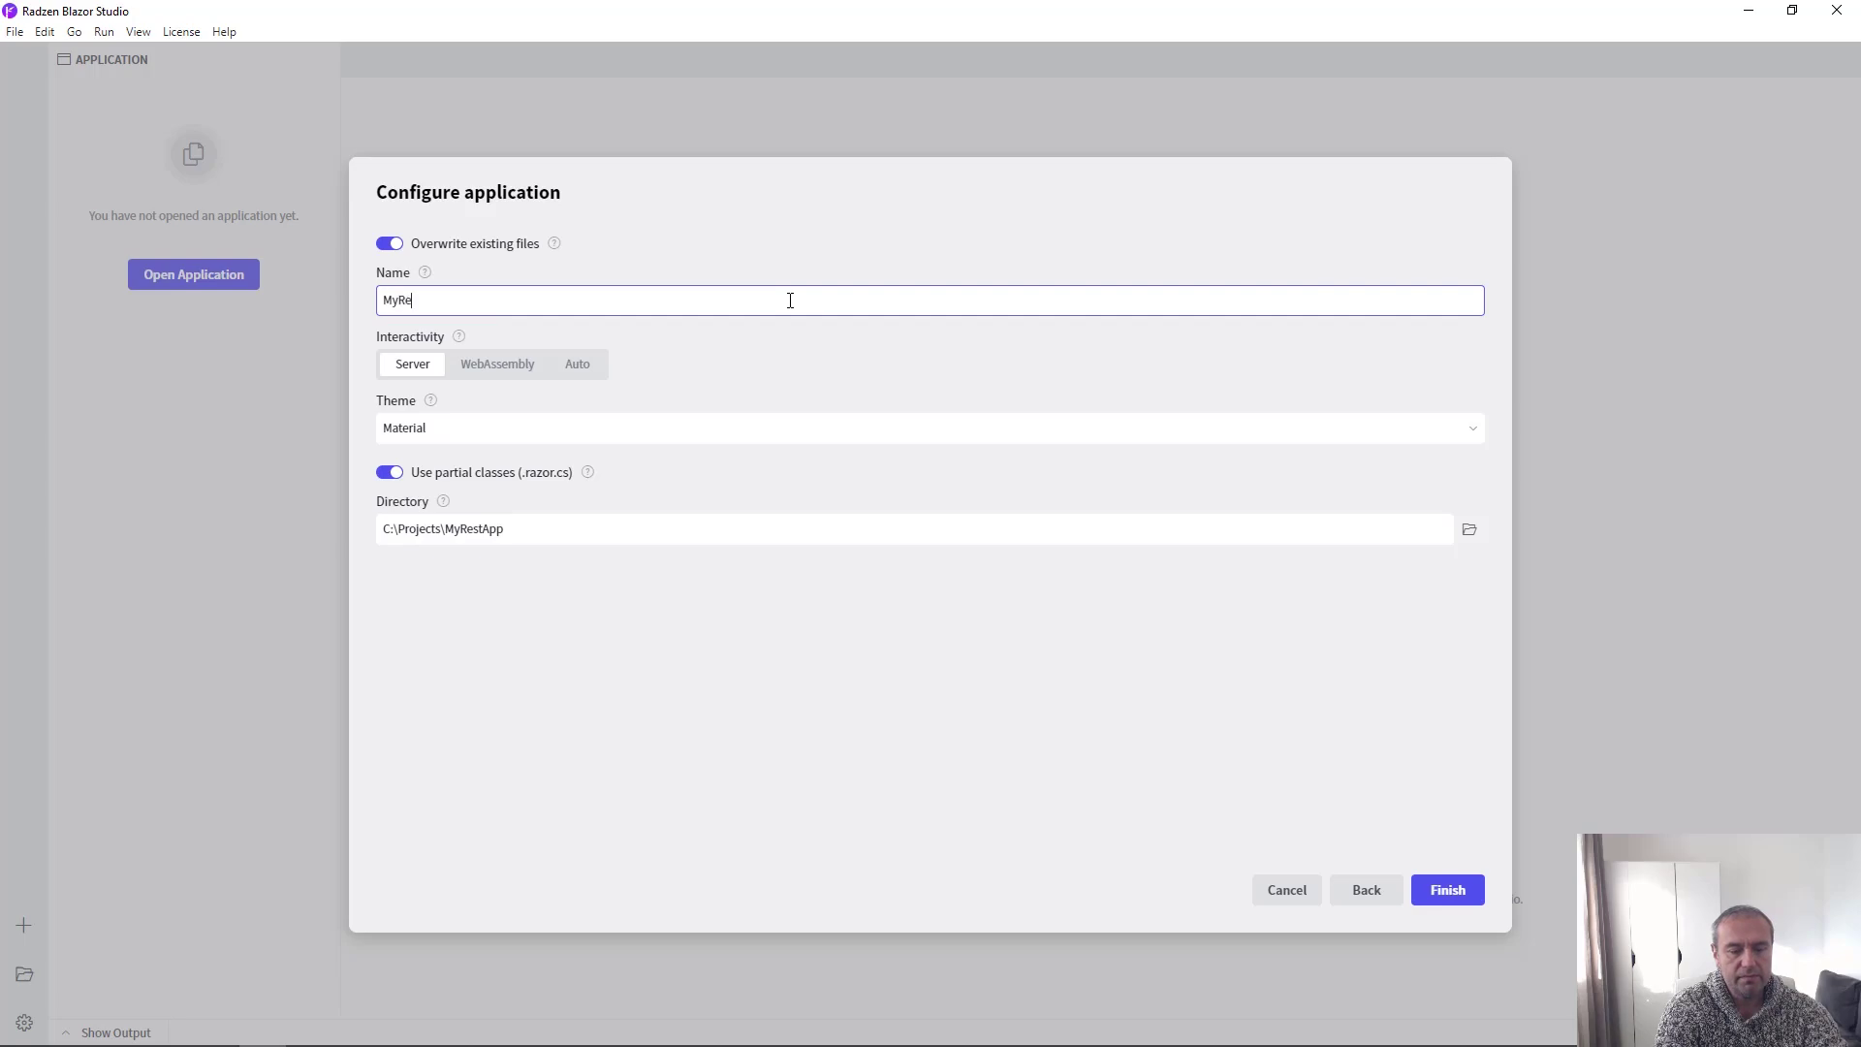
type("stApp")
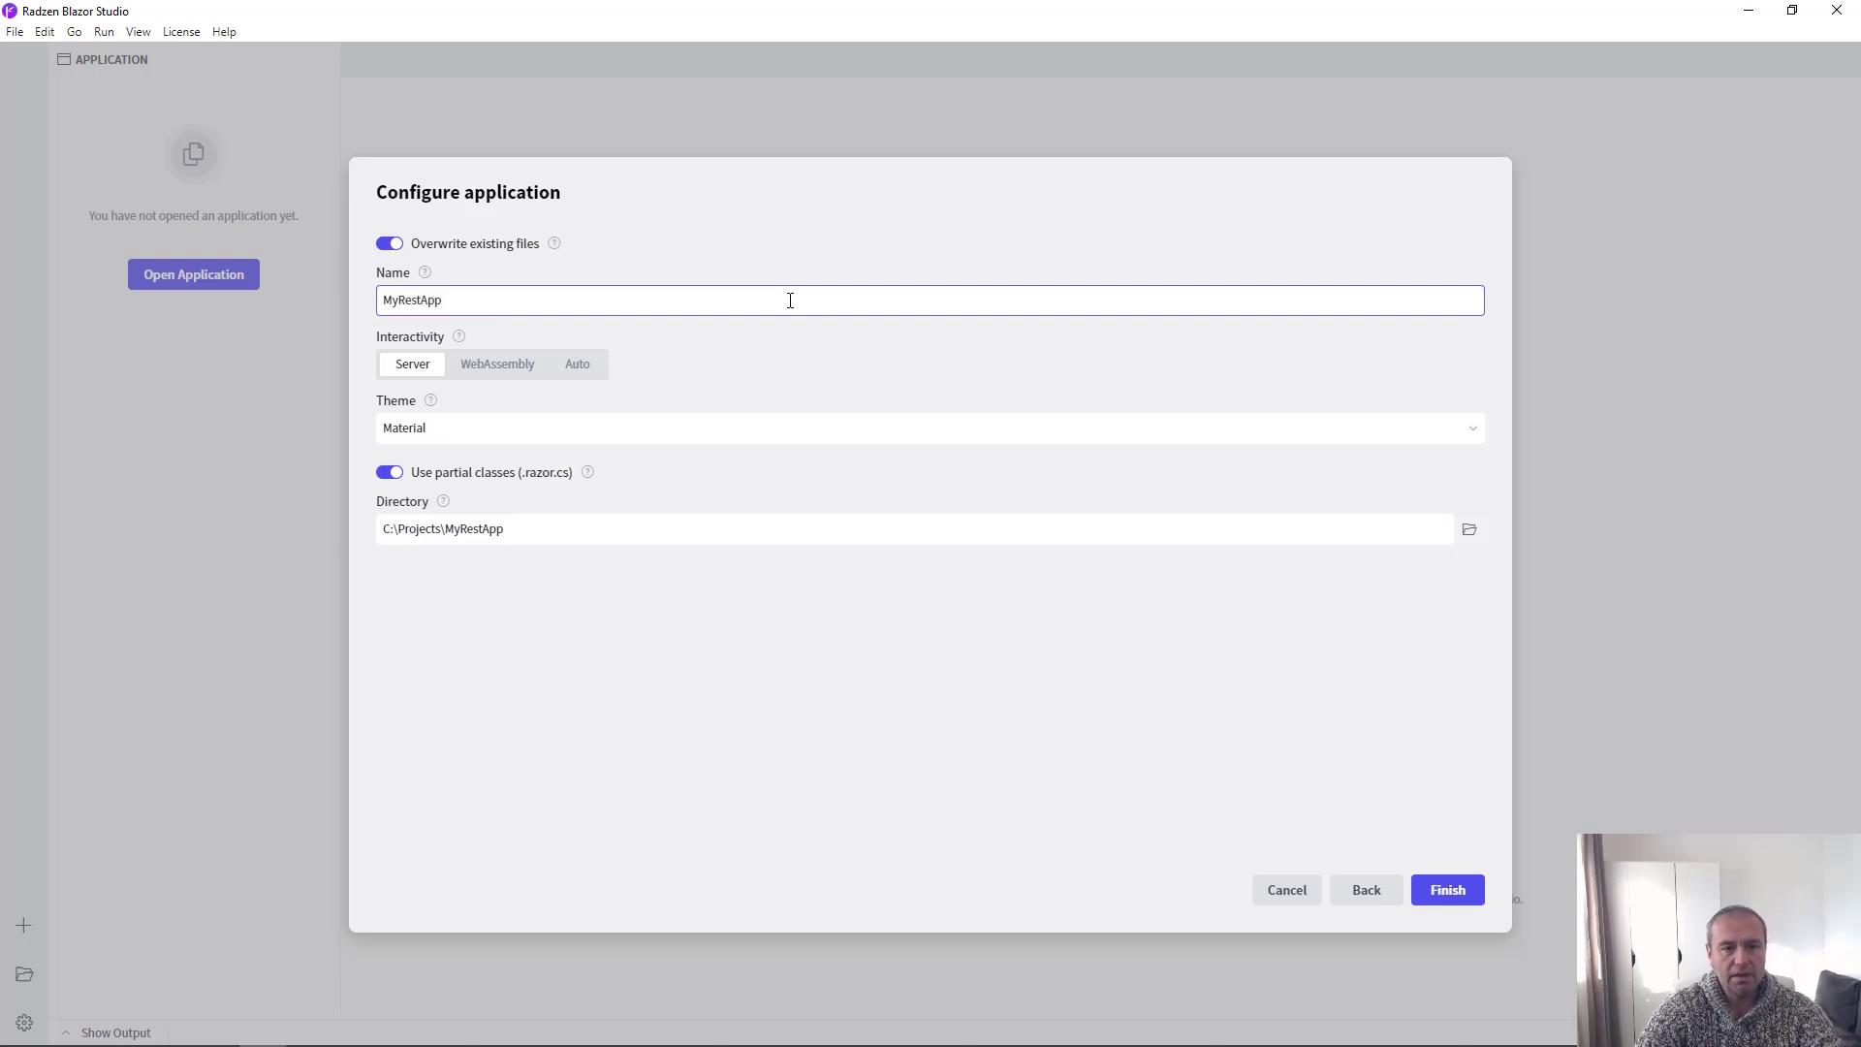
Step: Choose the Fluent theme and WebAssembly interactivity, then create MyRestApp
left_click(691, 380)
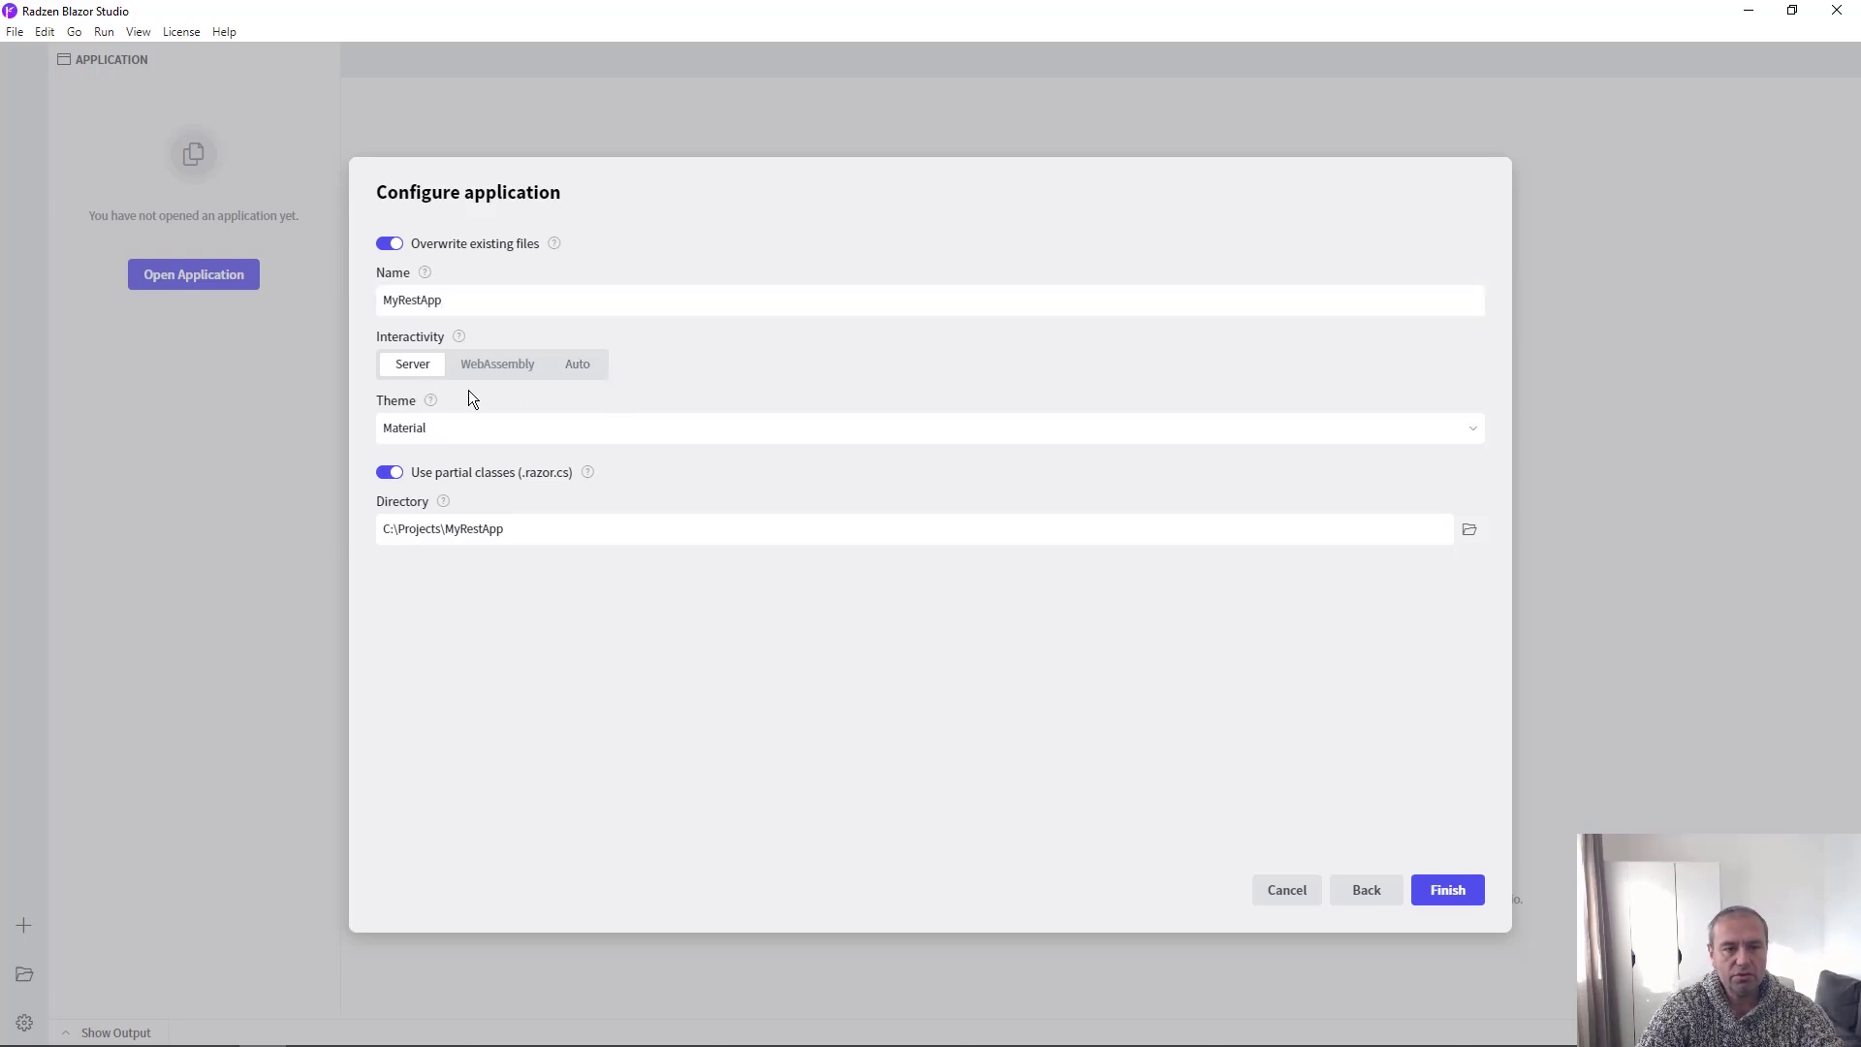
mouse_move(578, 363)
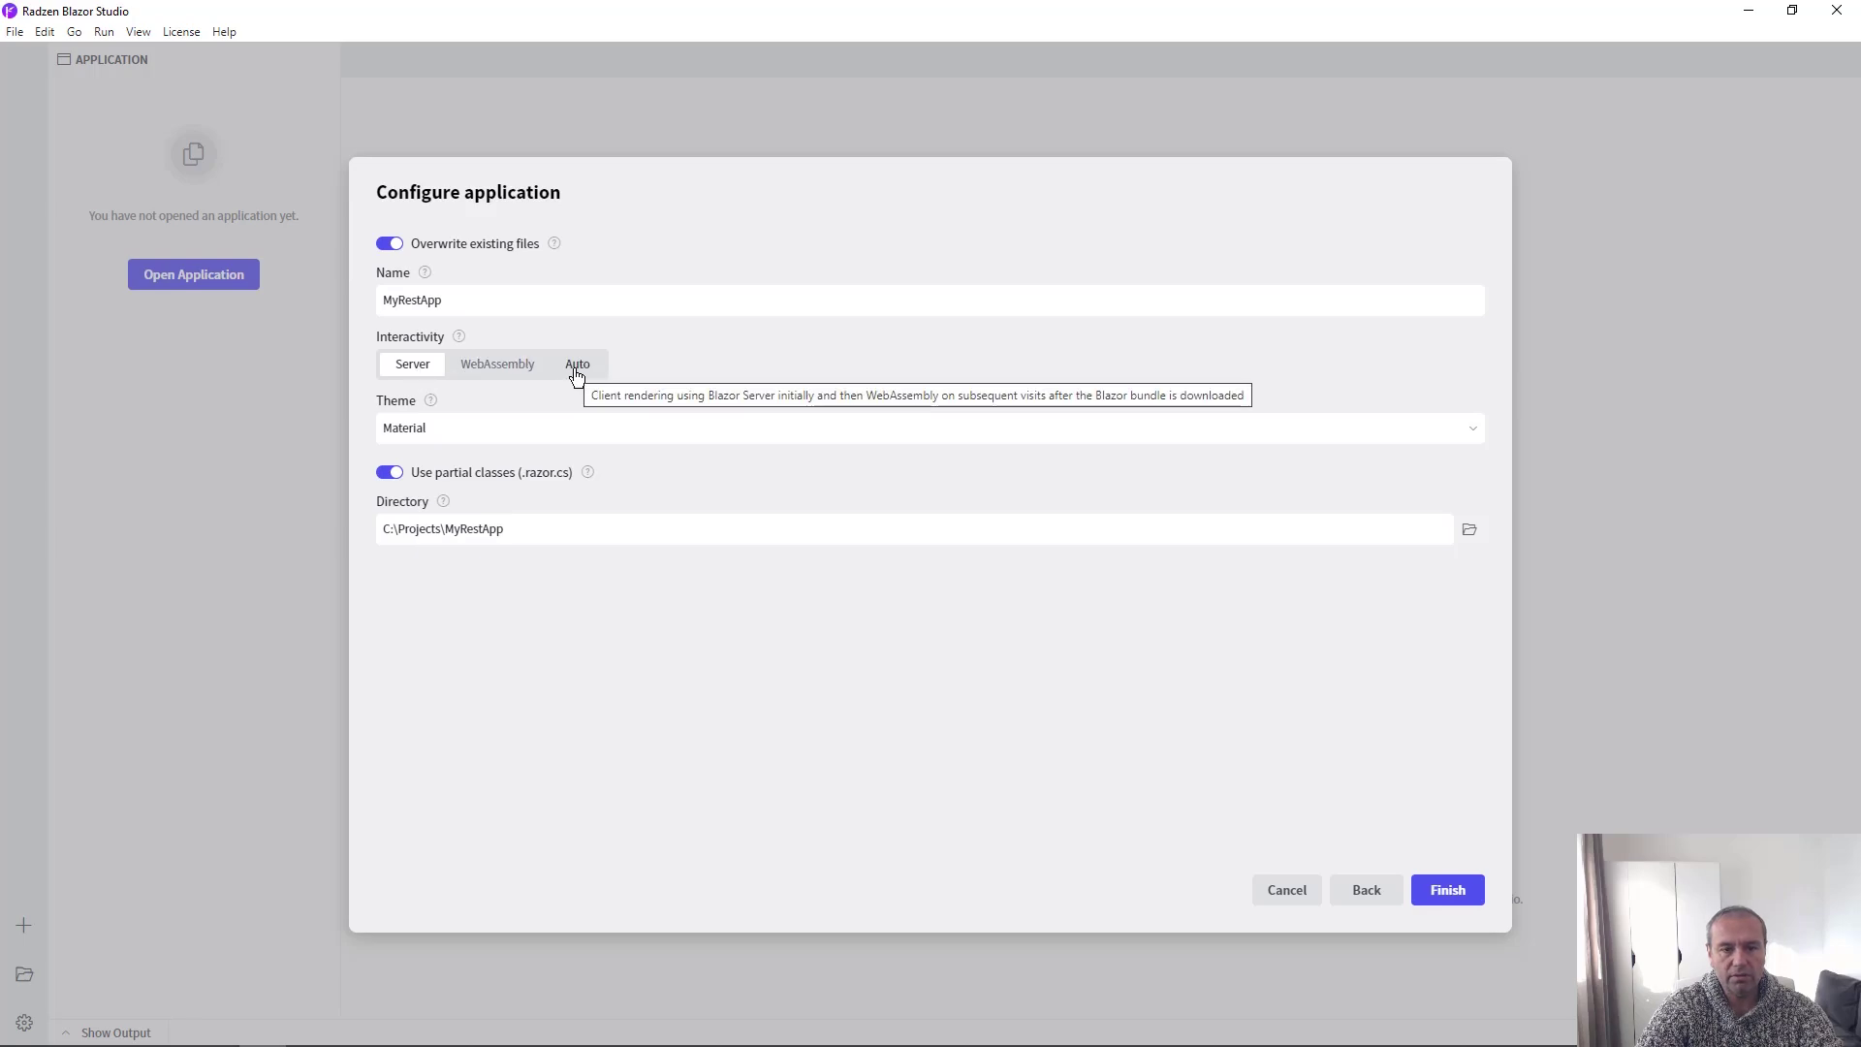
left_click(873, 427)
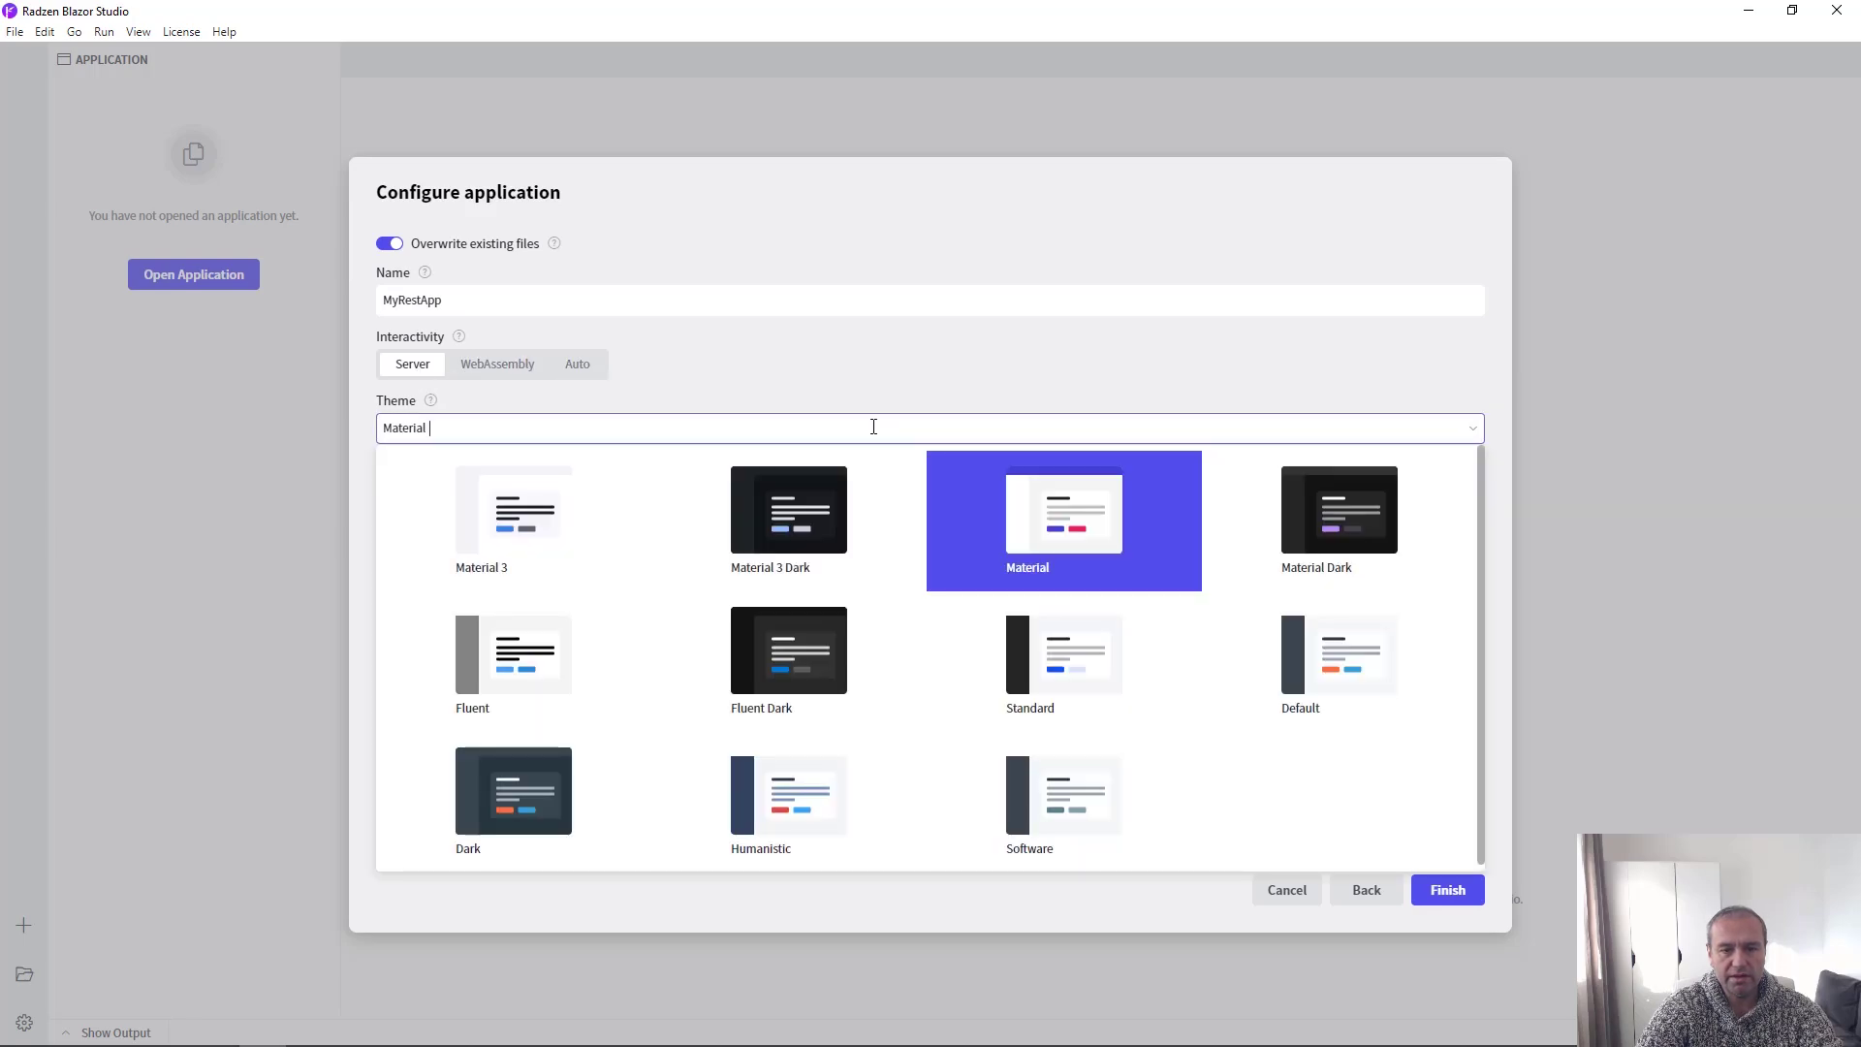
left_click(582, 679)
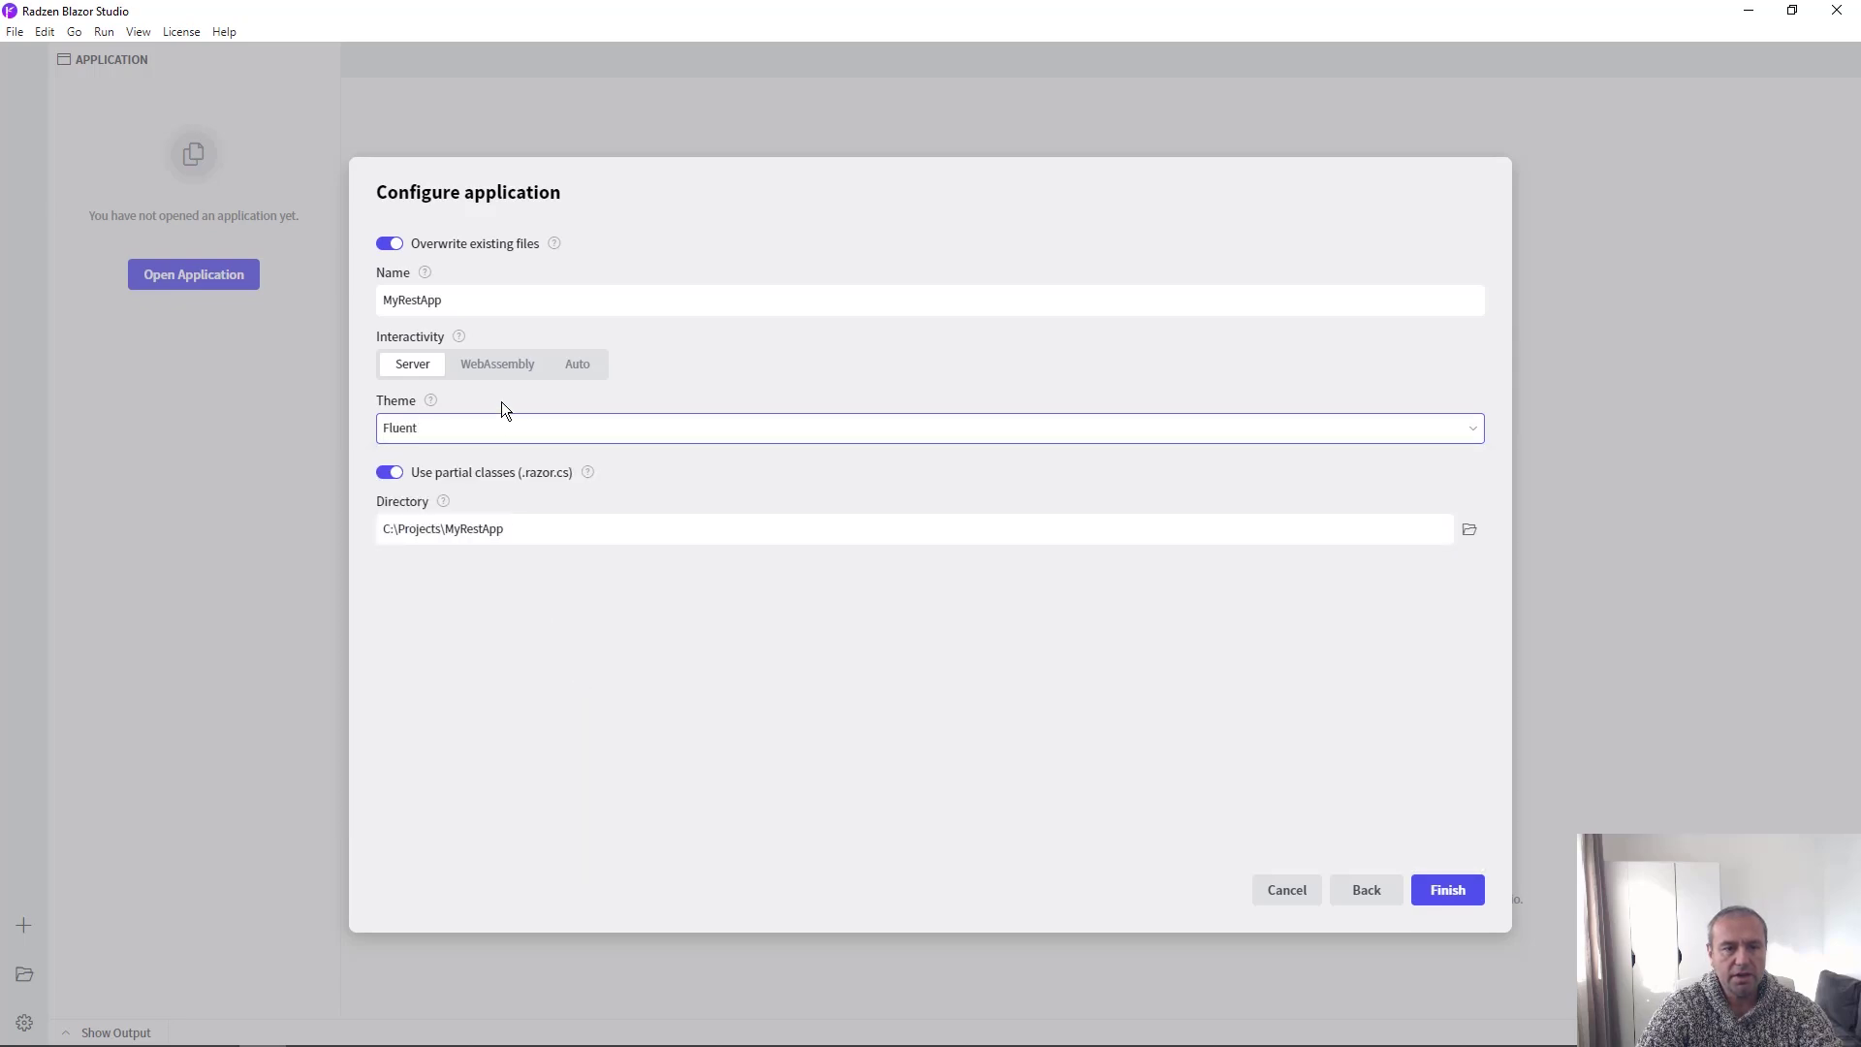
left_click(499, 364)
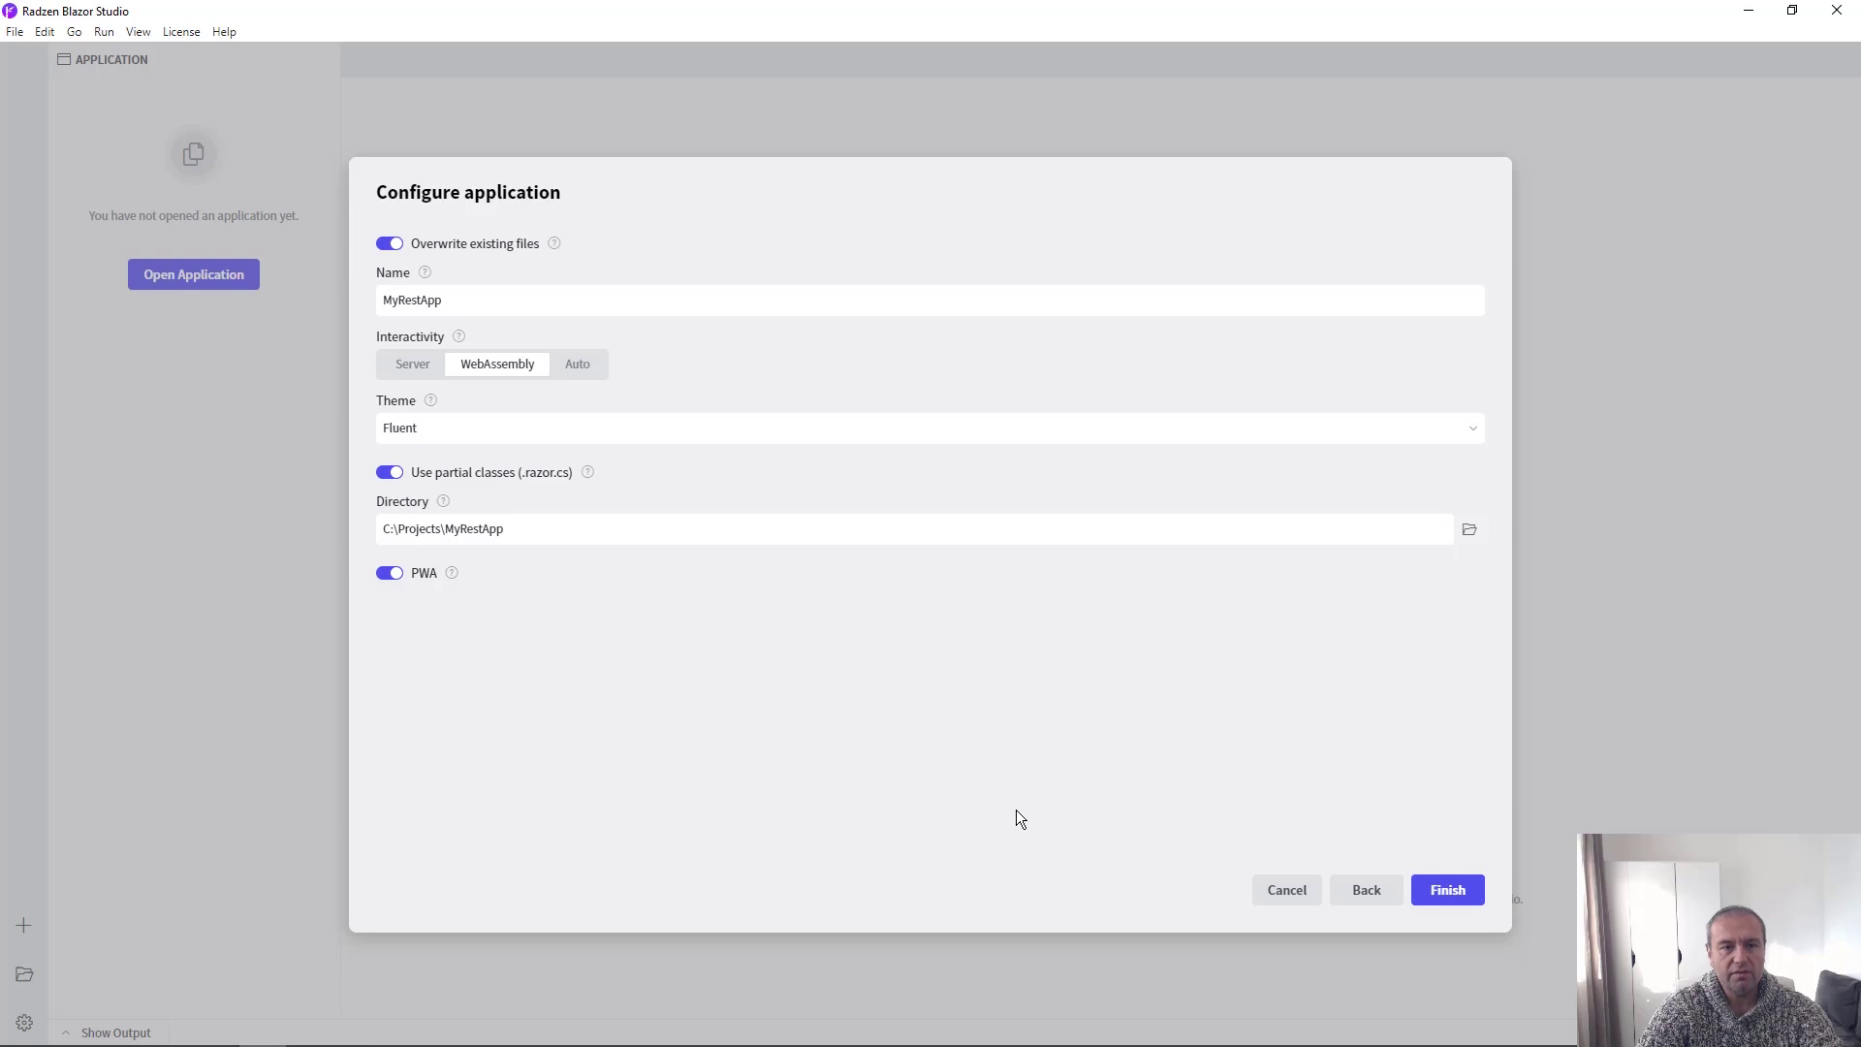
left_click(1438, 896)
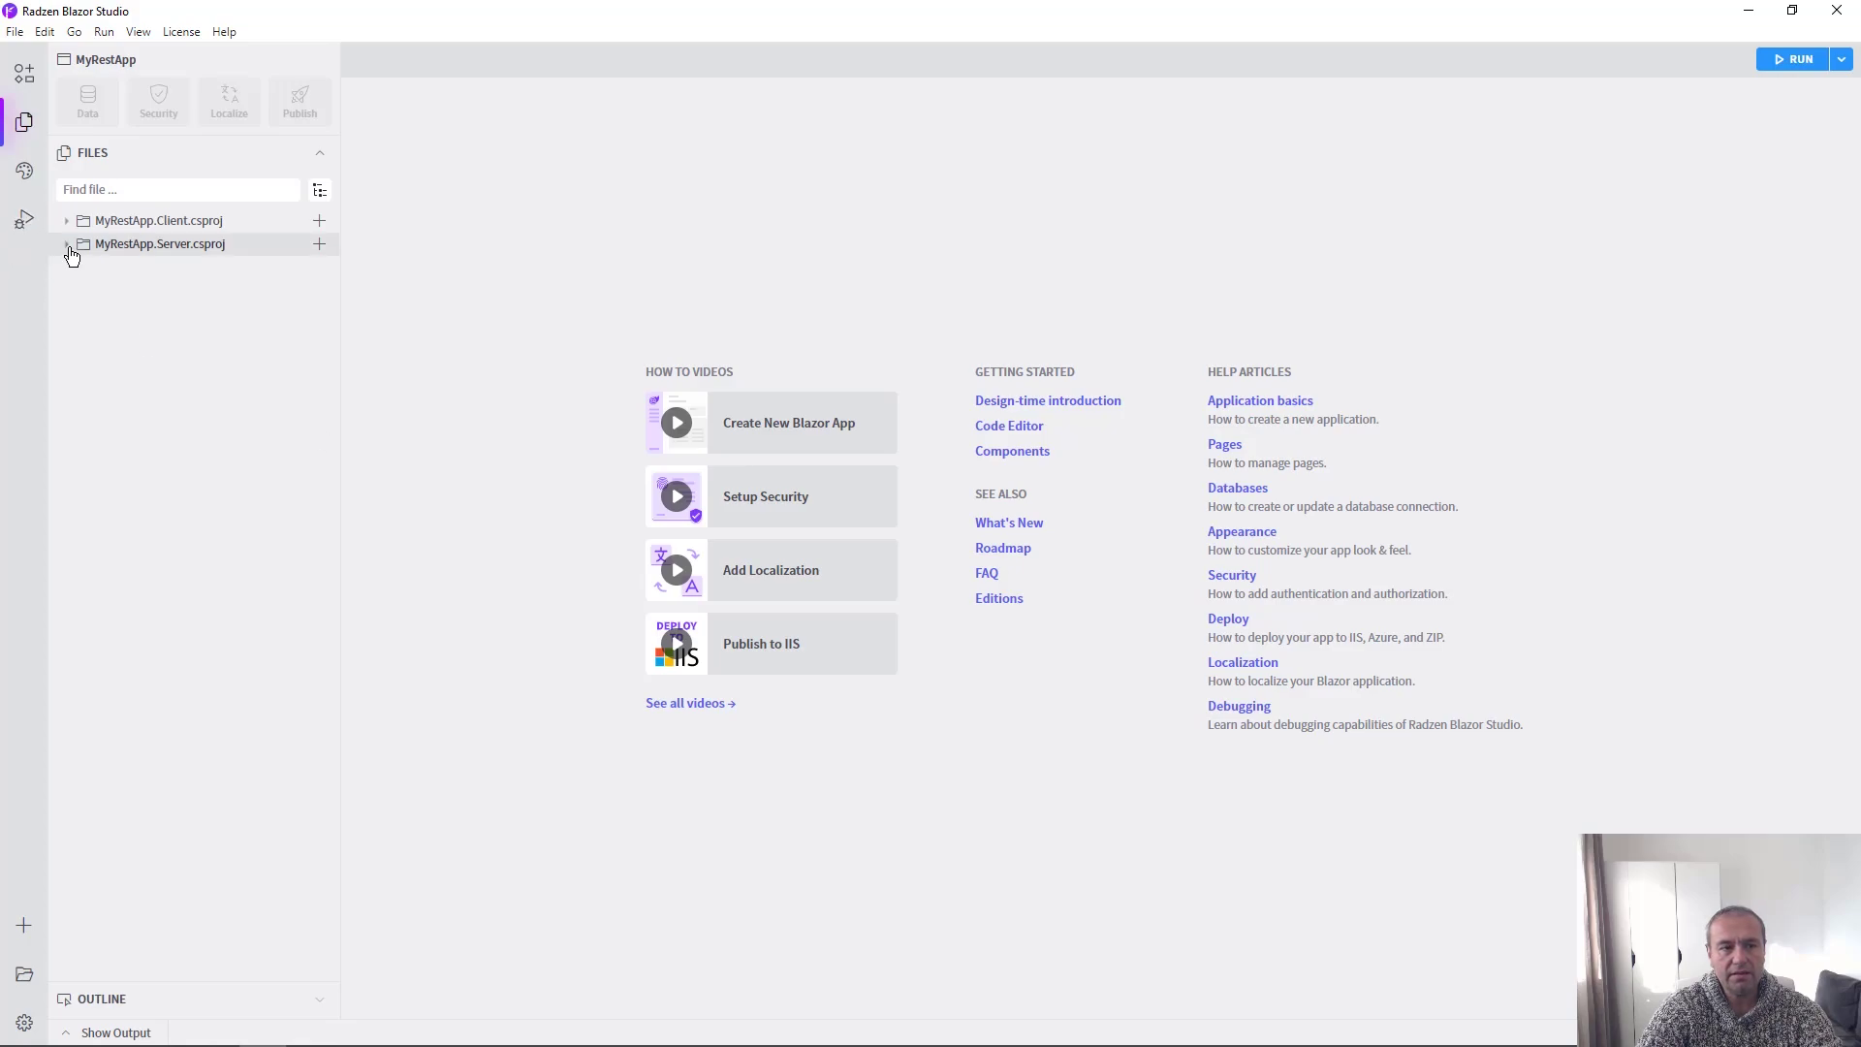
Step: Expand MyRestApp.Server, MyRestApp.Client, and the Pages and Layout folders in the Files panel
left_click(68, 245)
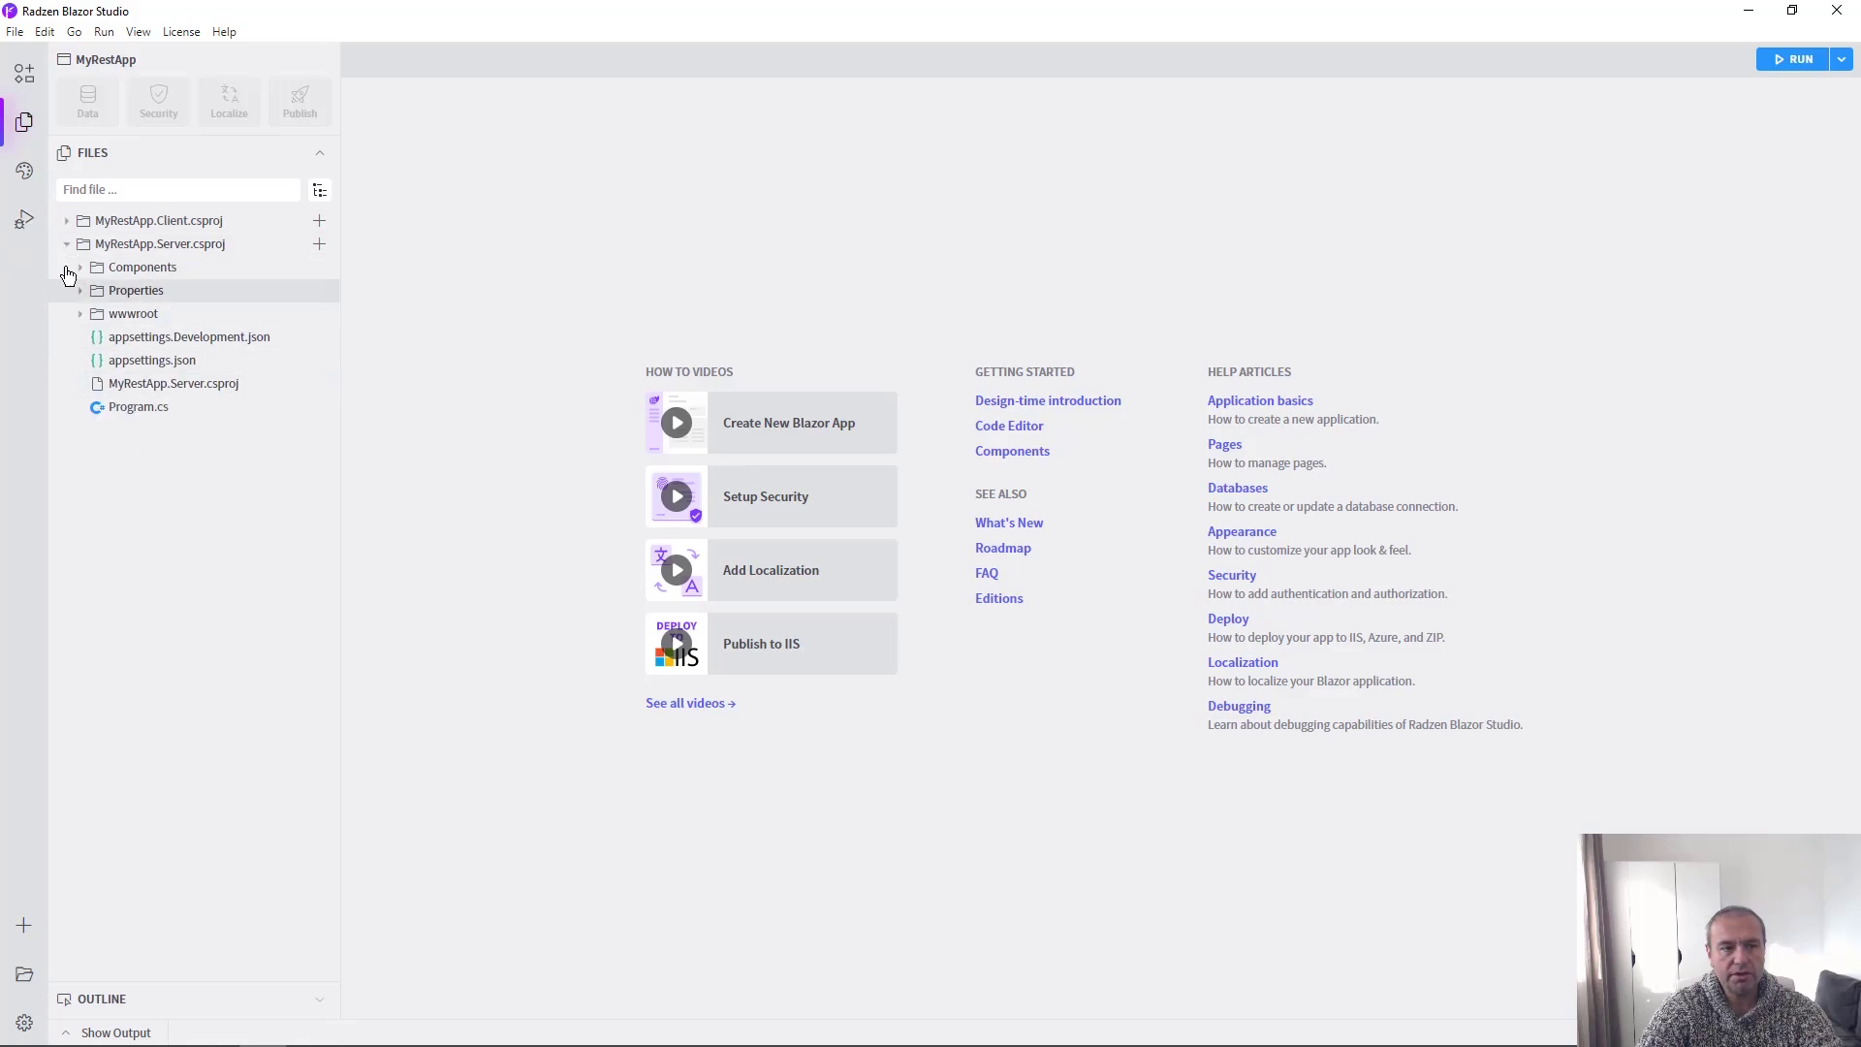
left_click(67, 222)
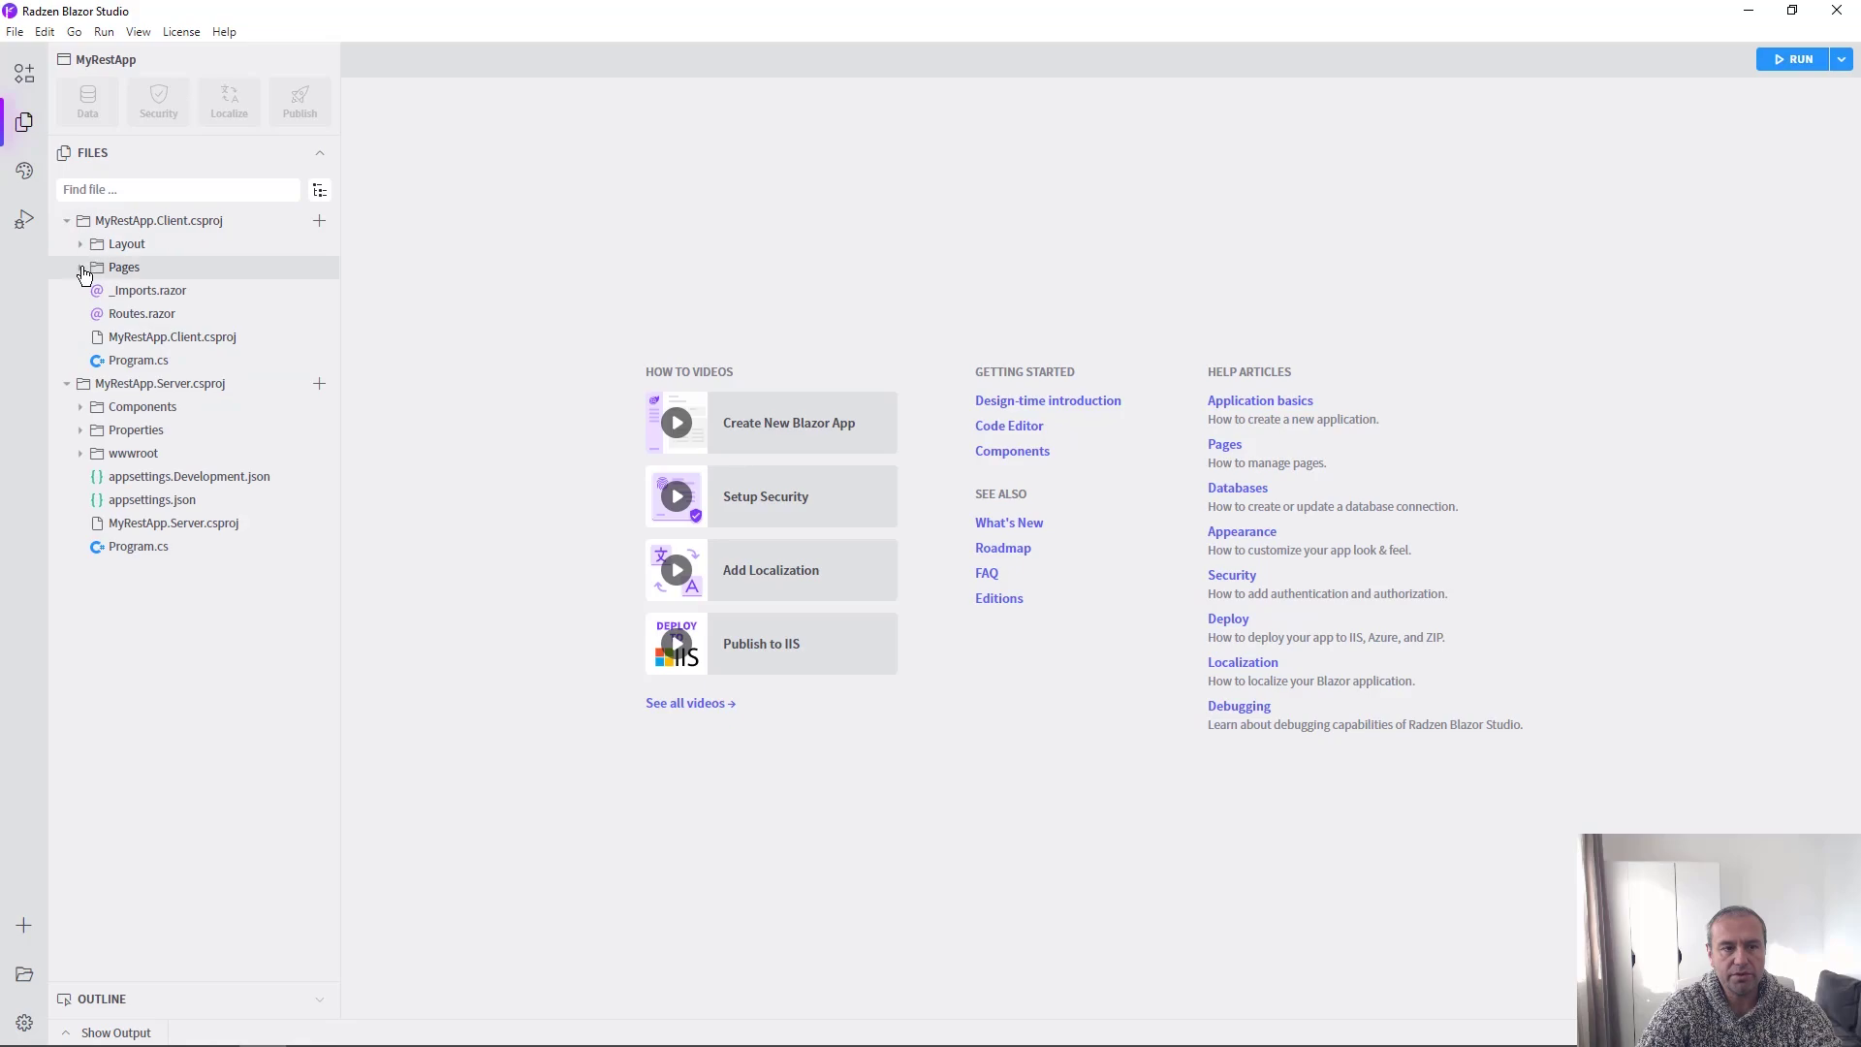
left_click(81, 267)
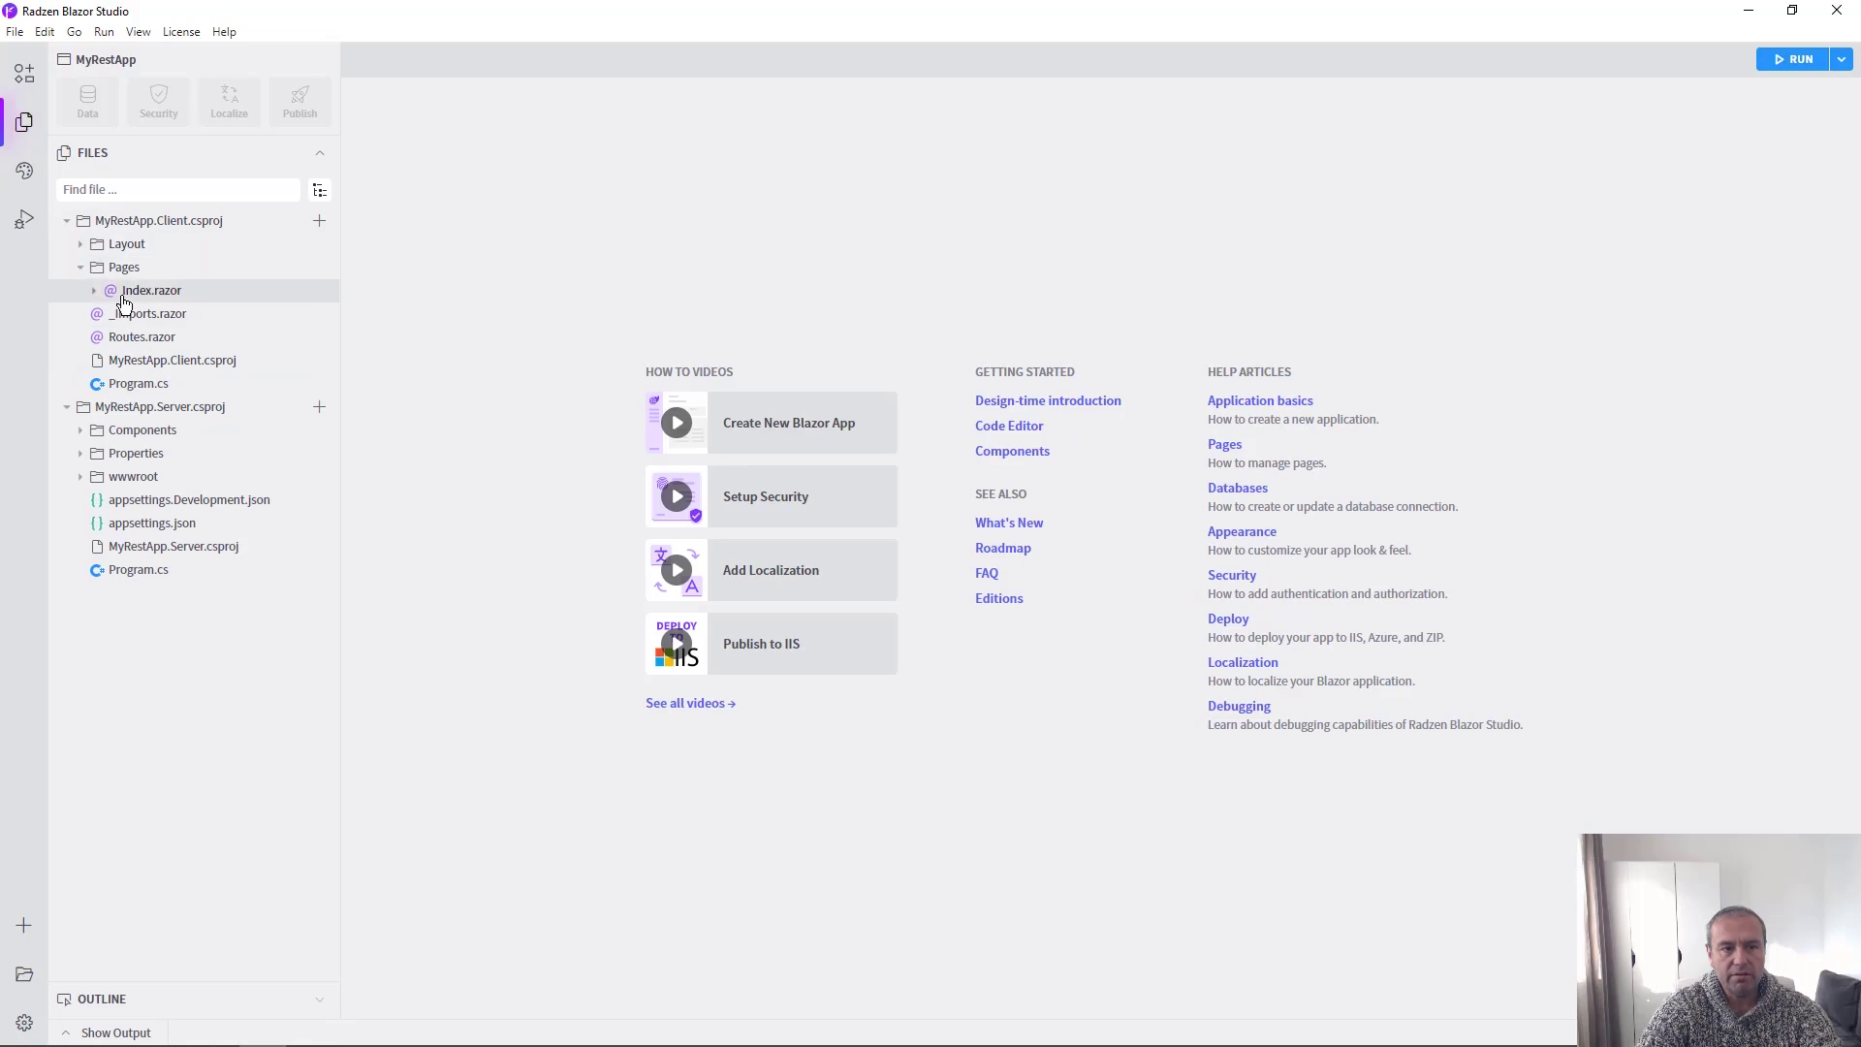
left_click(80, 244)
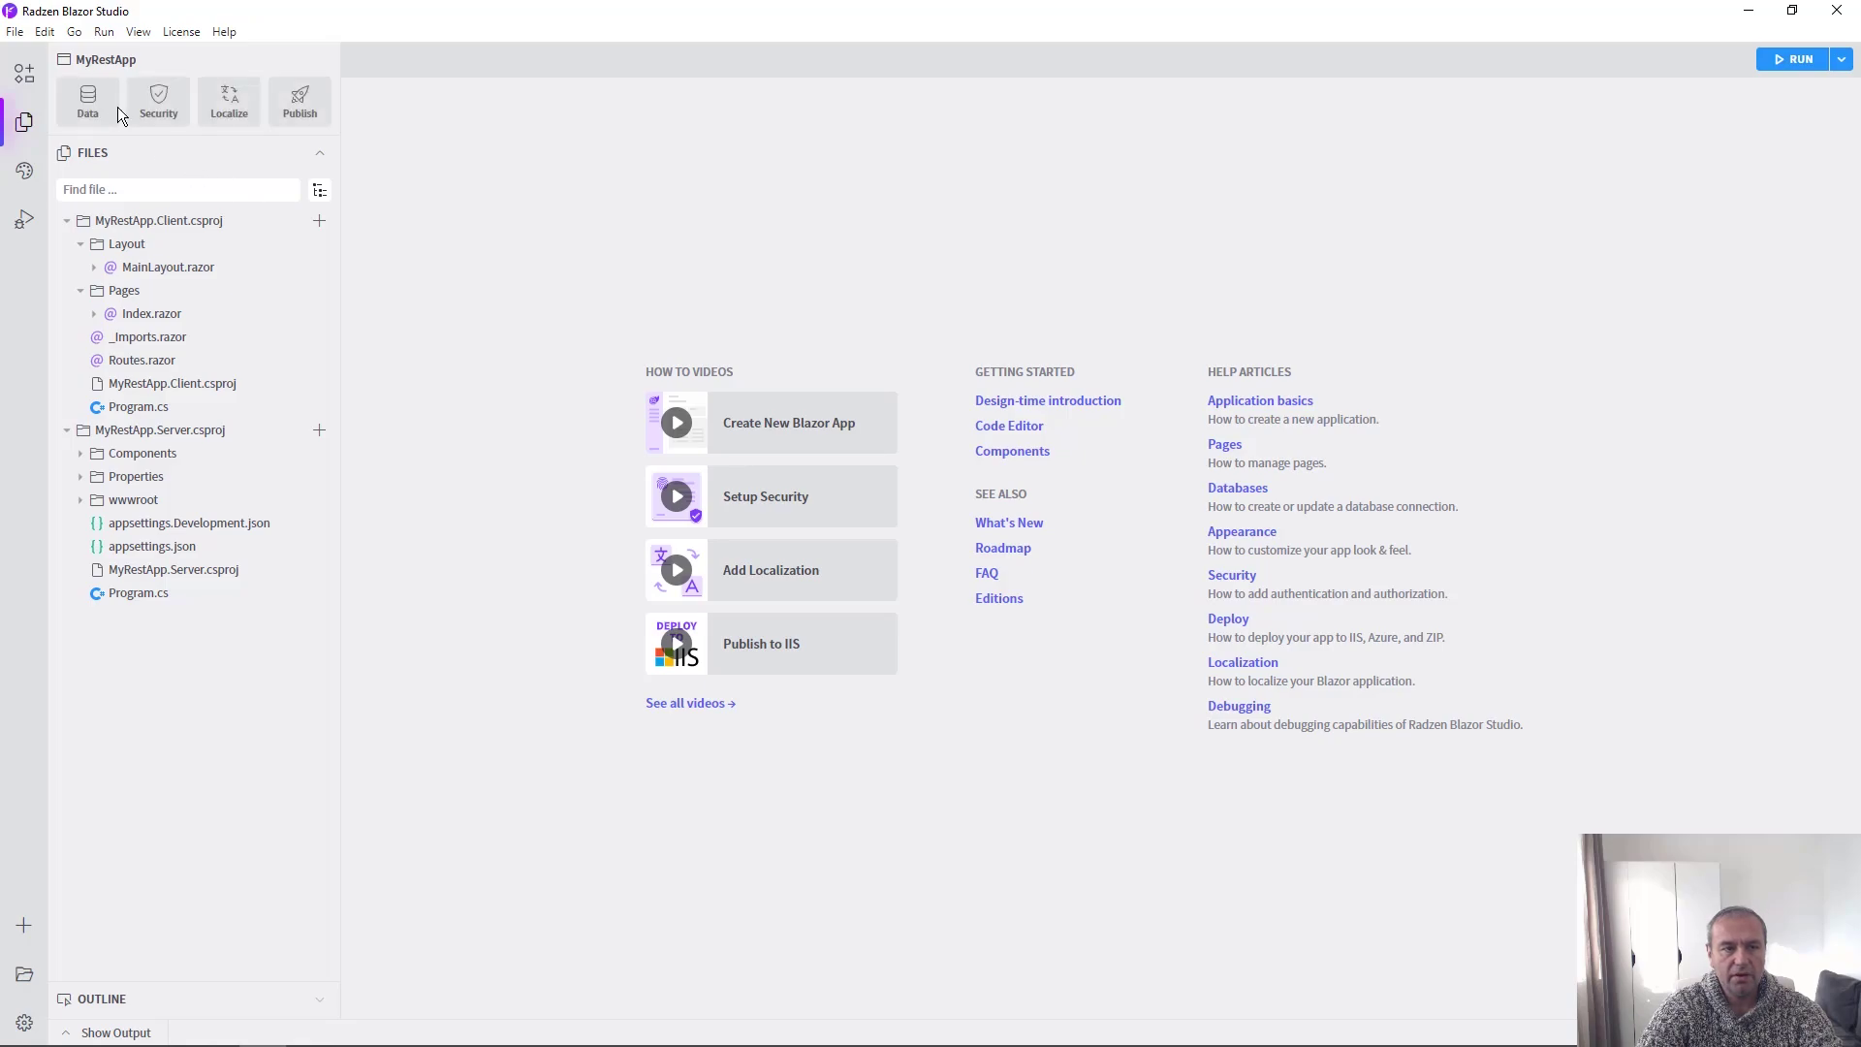
Step: Add a data source of type REST and continue to its connection form
left_click(91, 102)
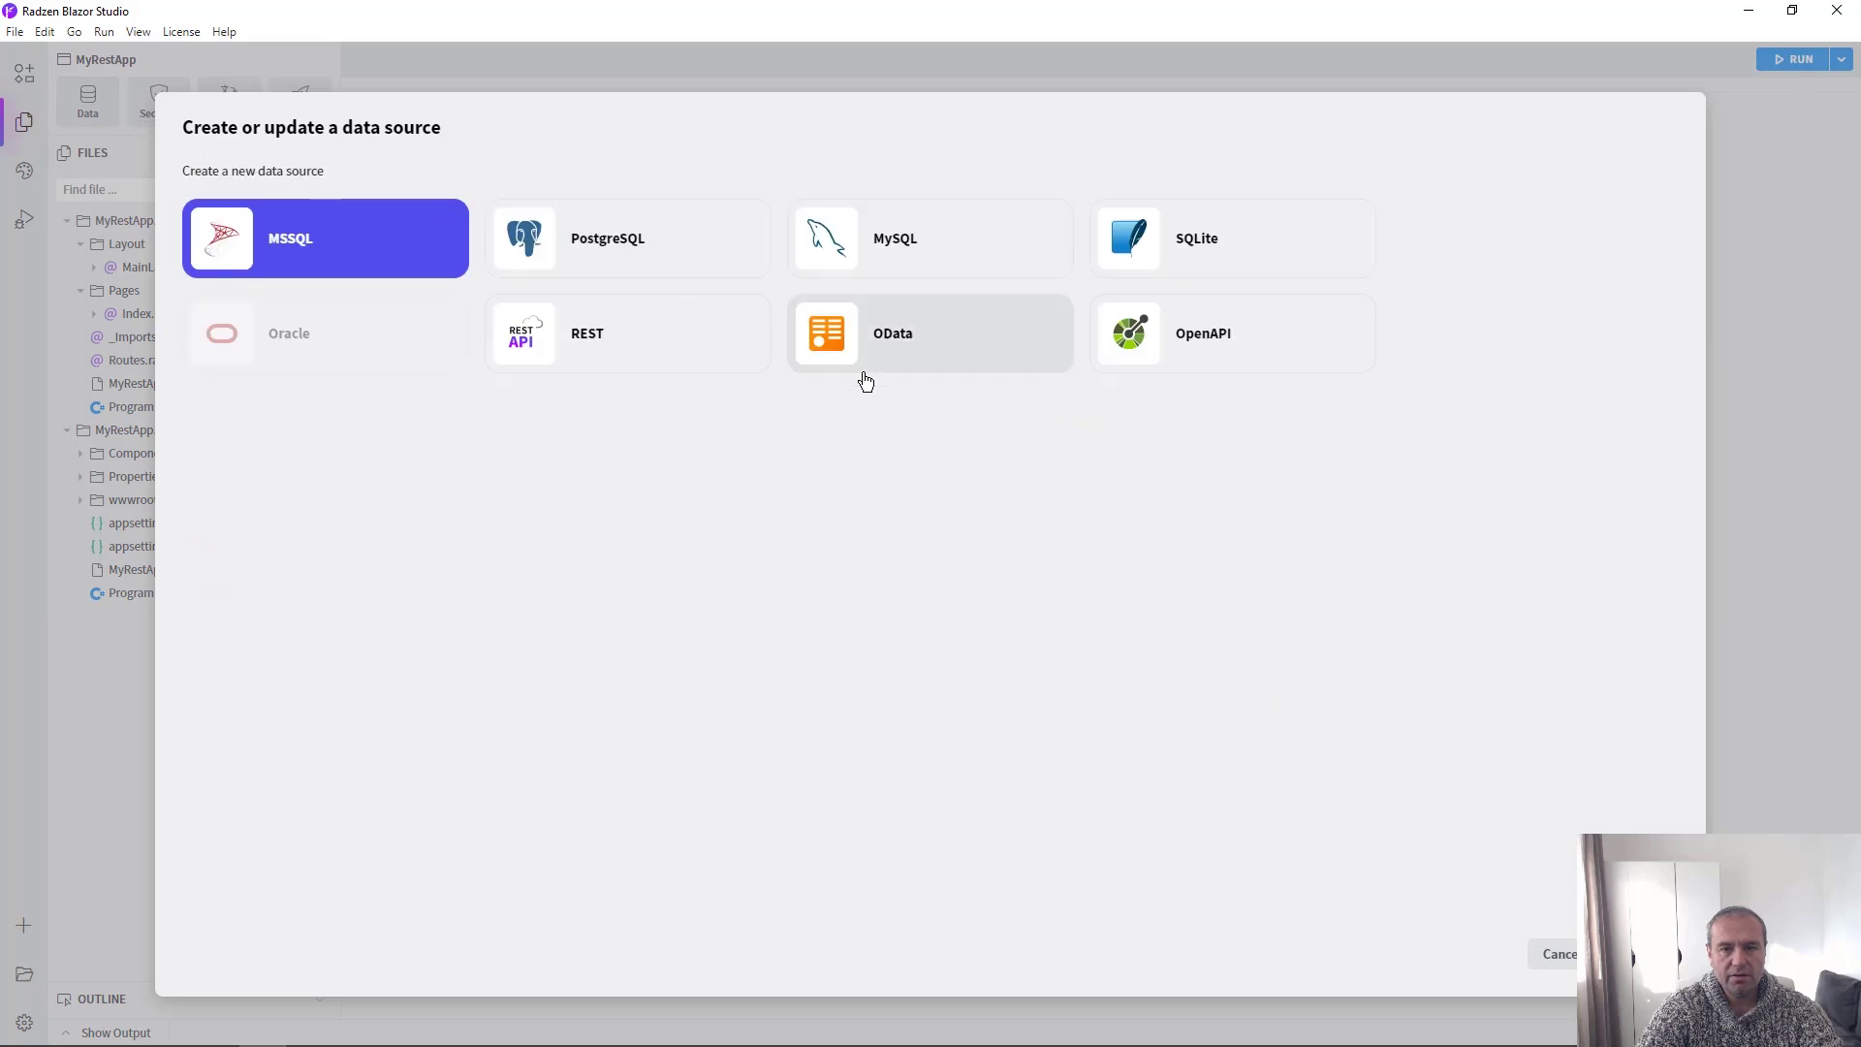
left_click(644, 358)
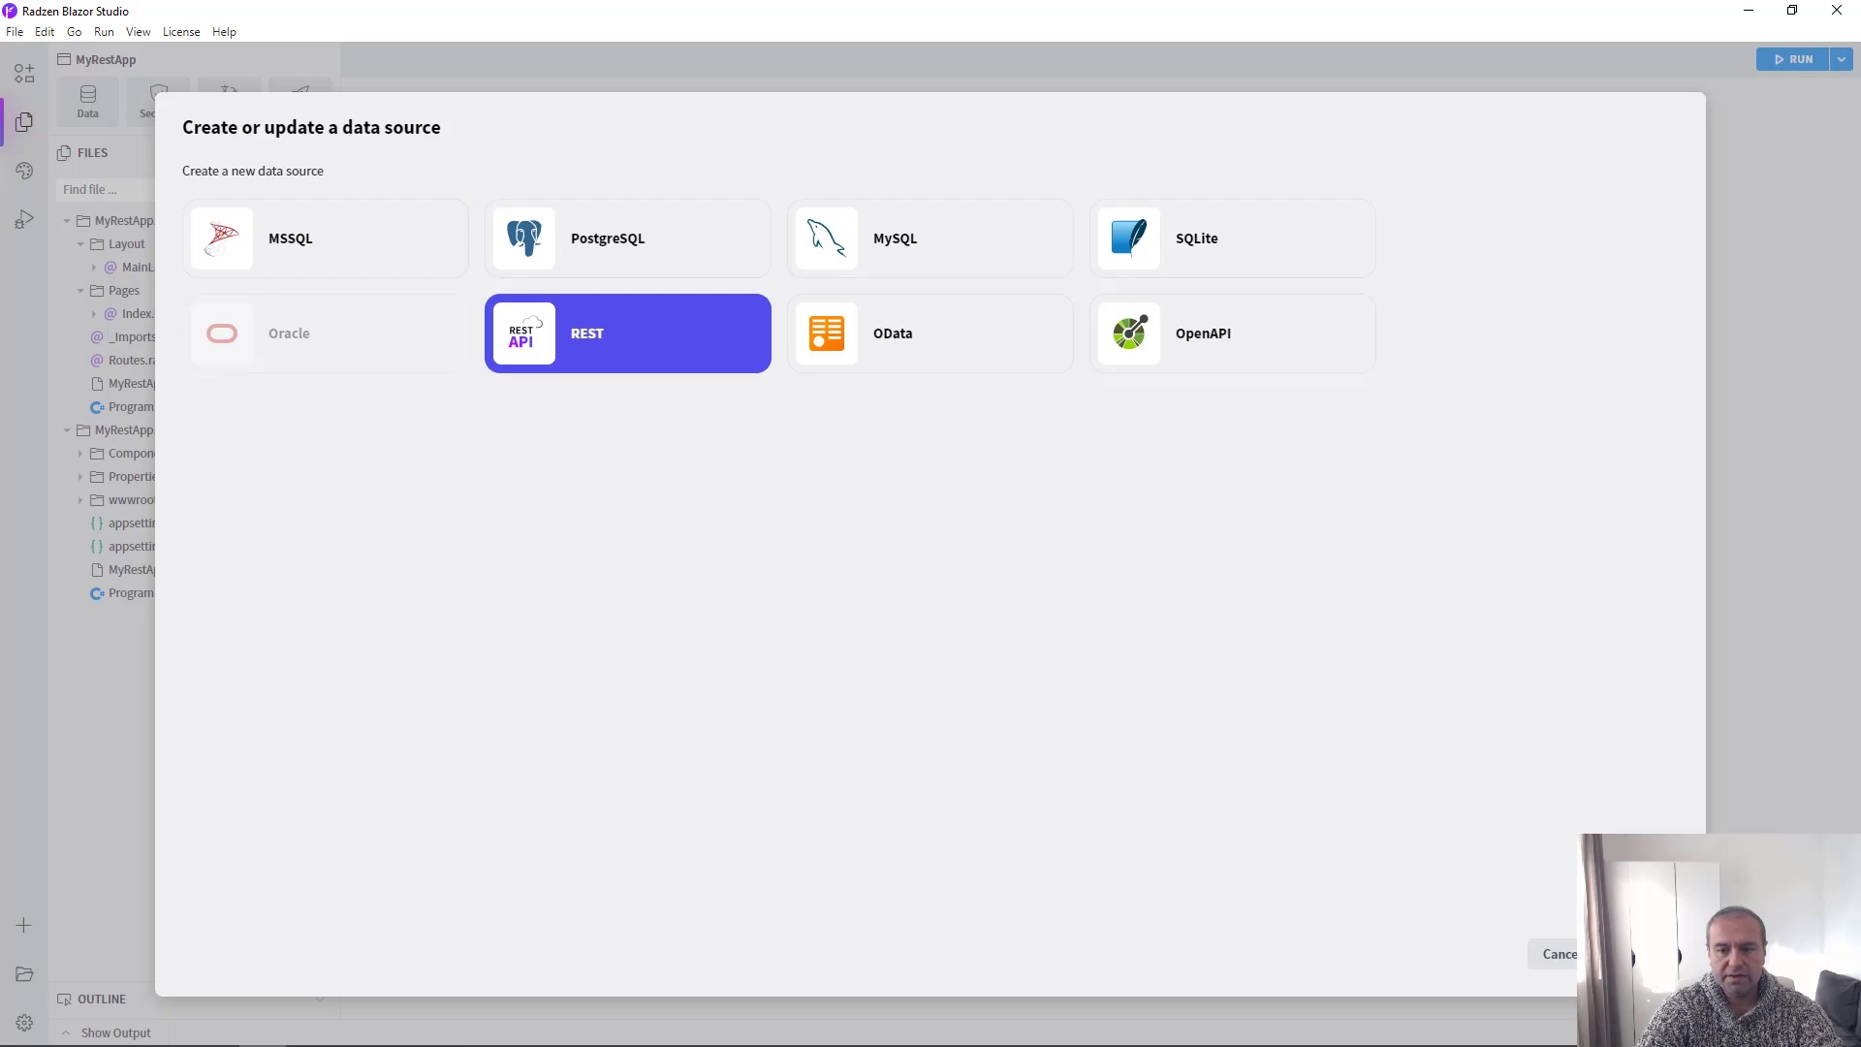
left_click(1636, 954)
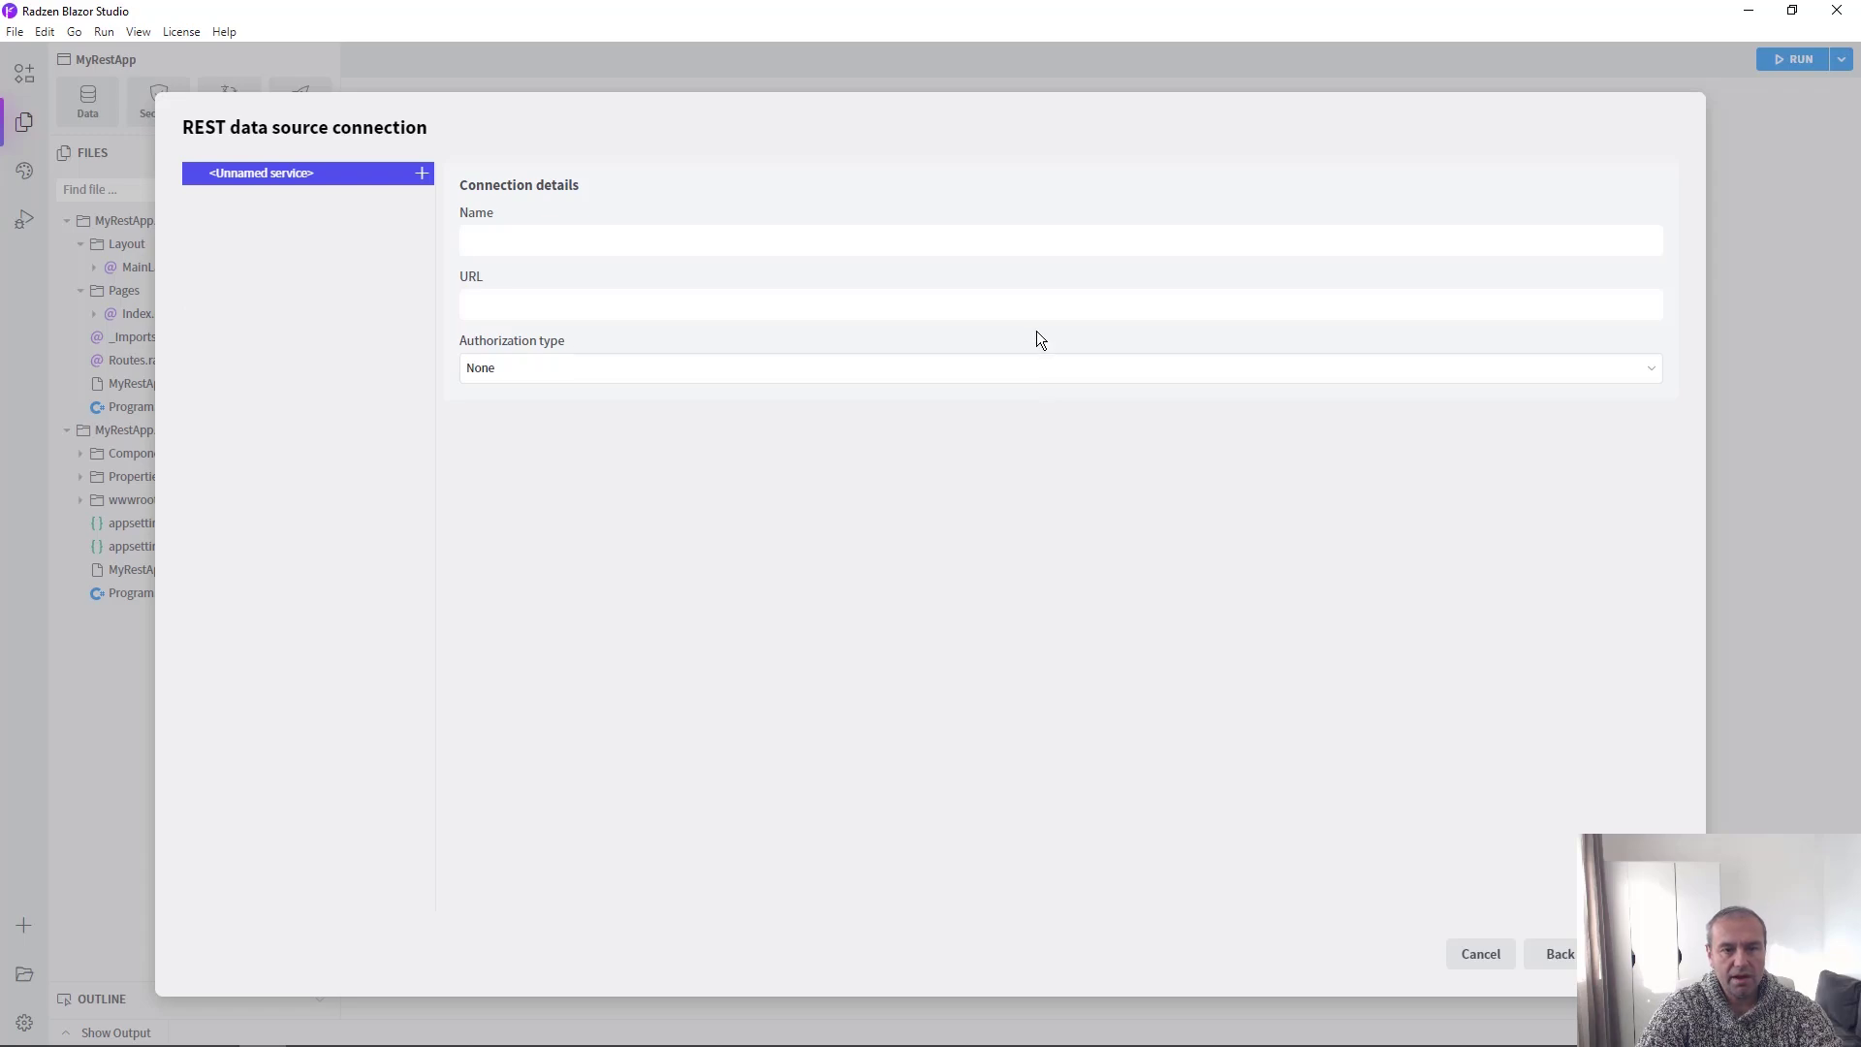
key("alt+Tab")
key("alt+Tab")
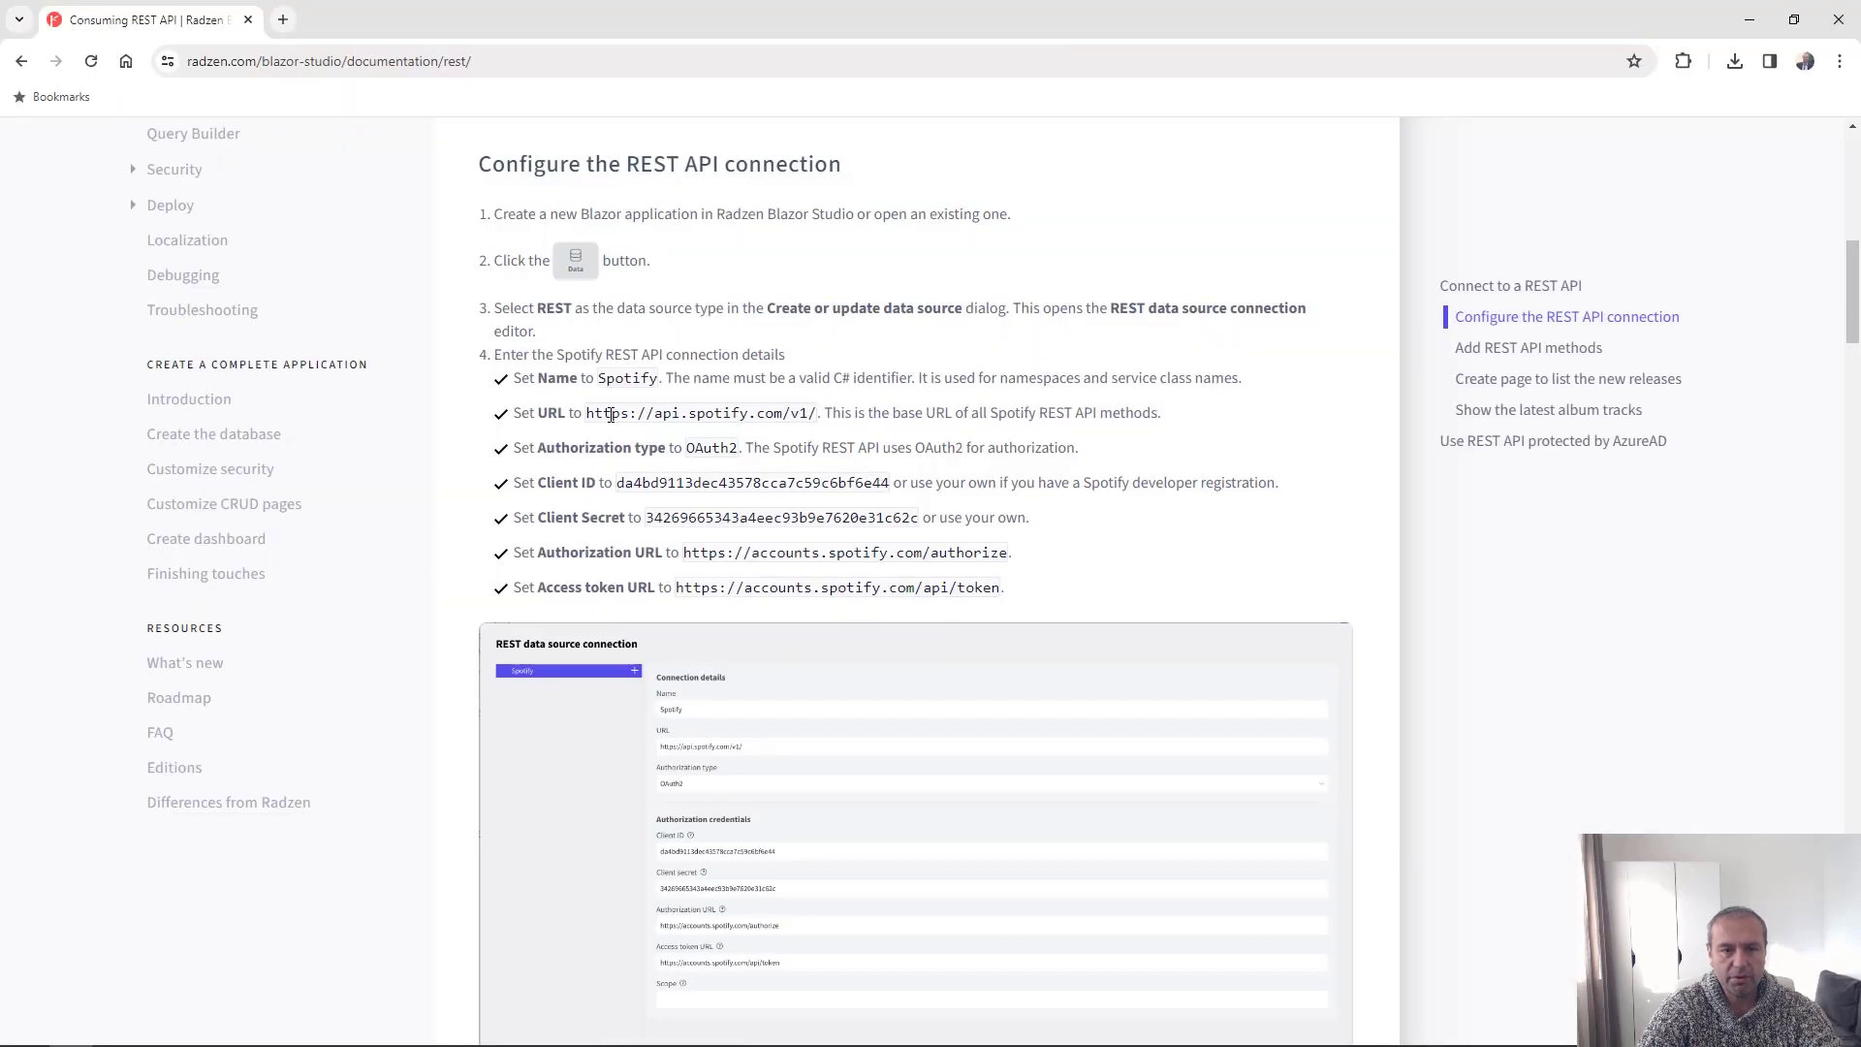
left_click_drag(586, 414, 815, 411)
key("ctrl+c")
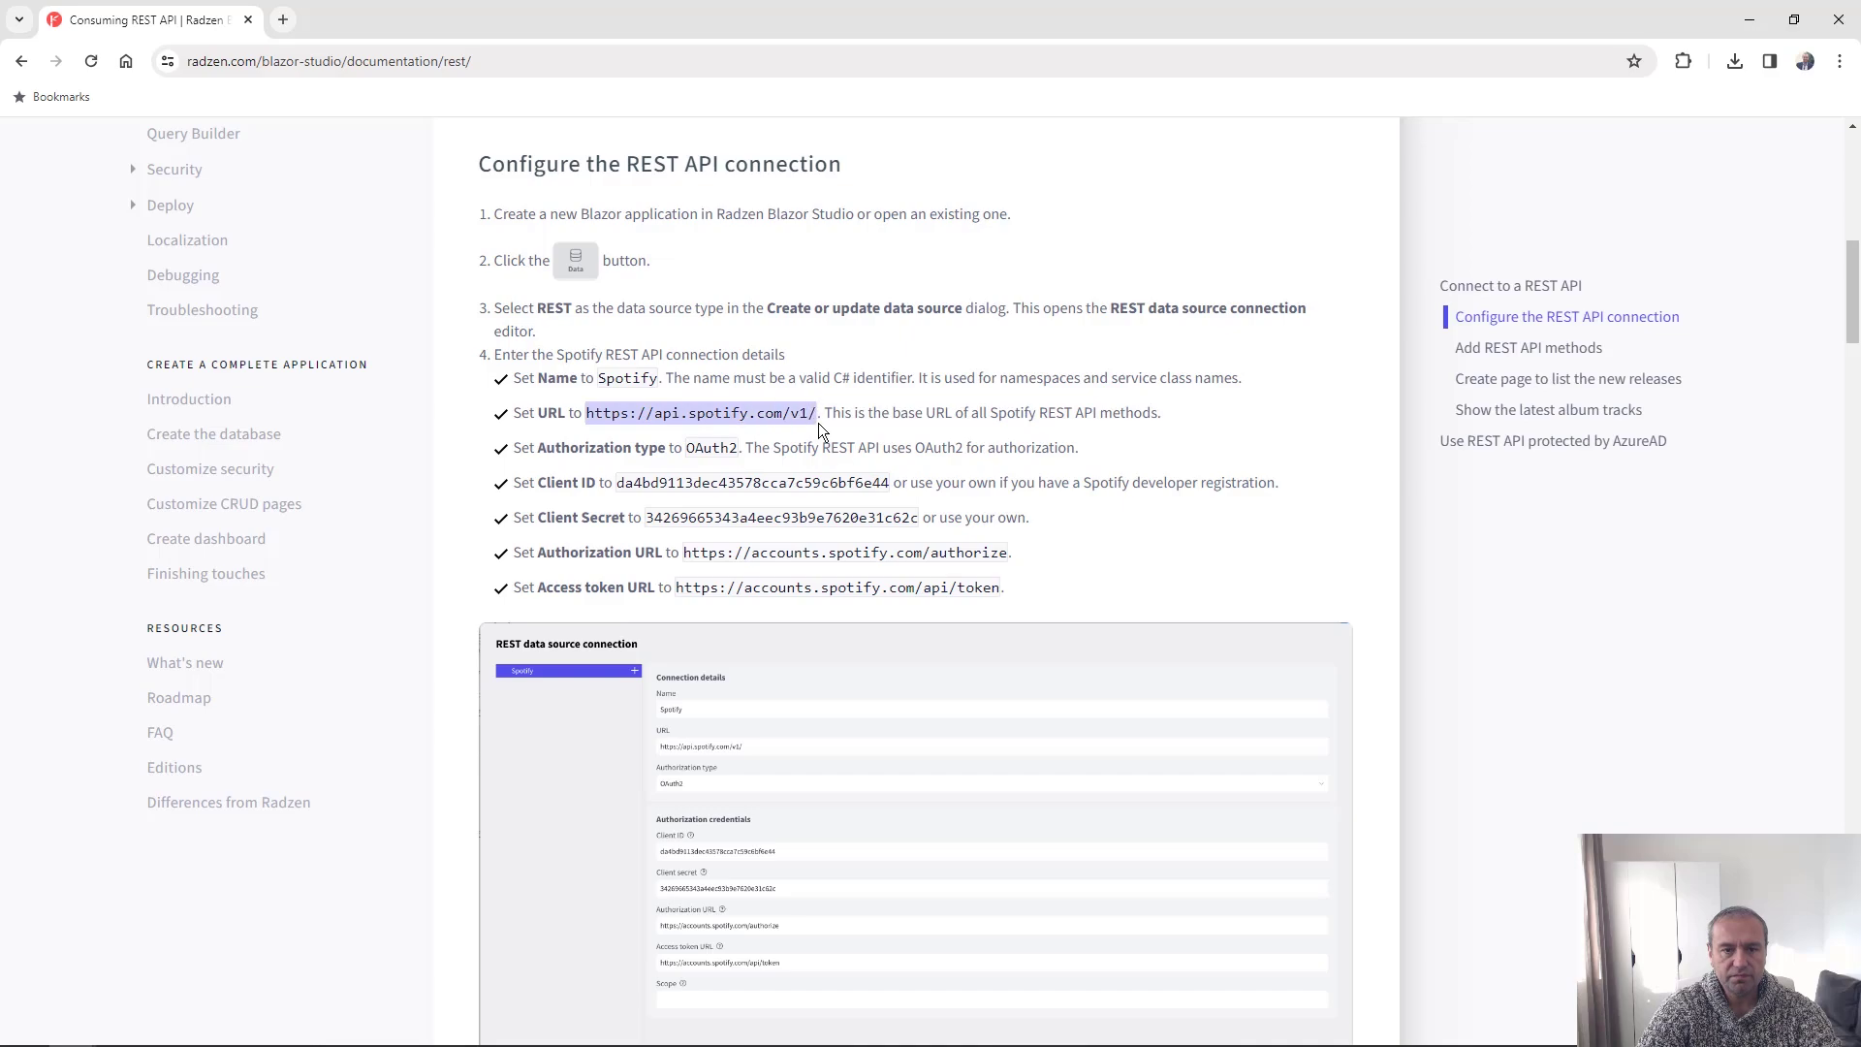
left_click(1037, 667)
key("alt+Tab")
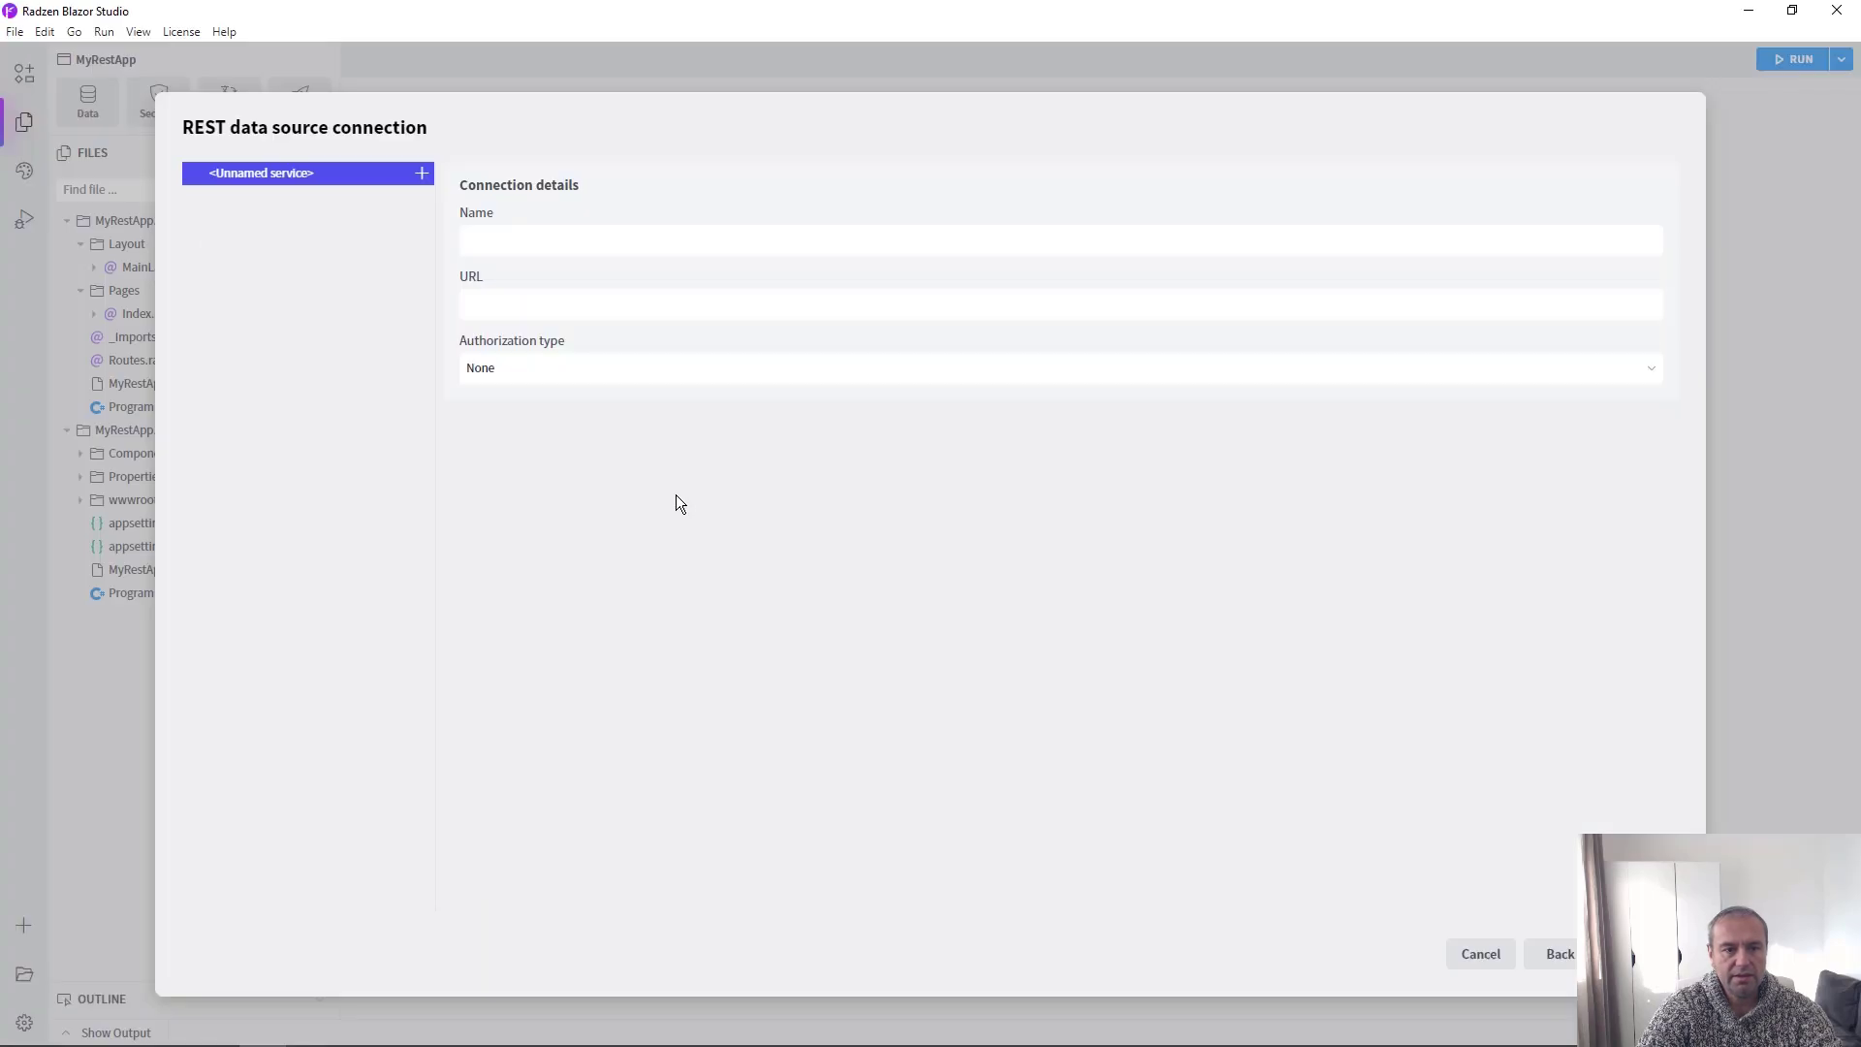
left_click(685, 303)
key("ctrl+v")
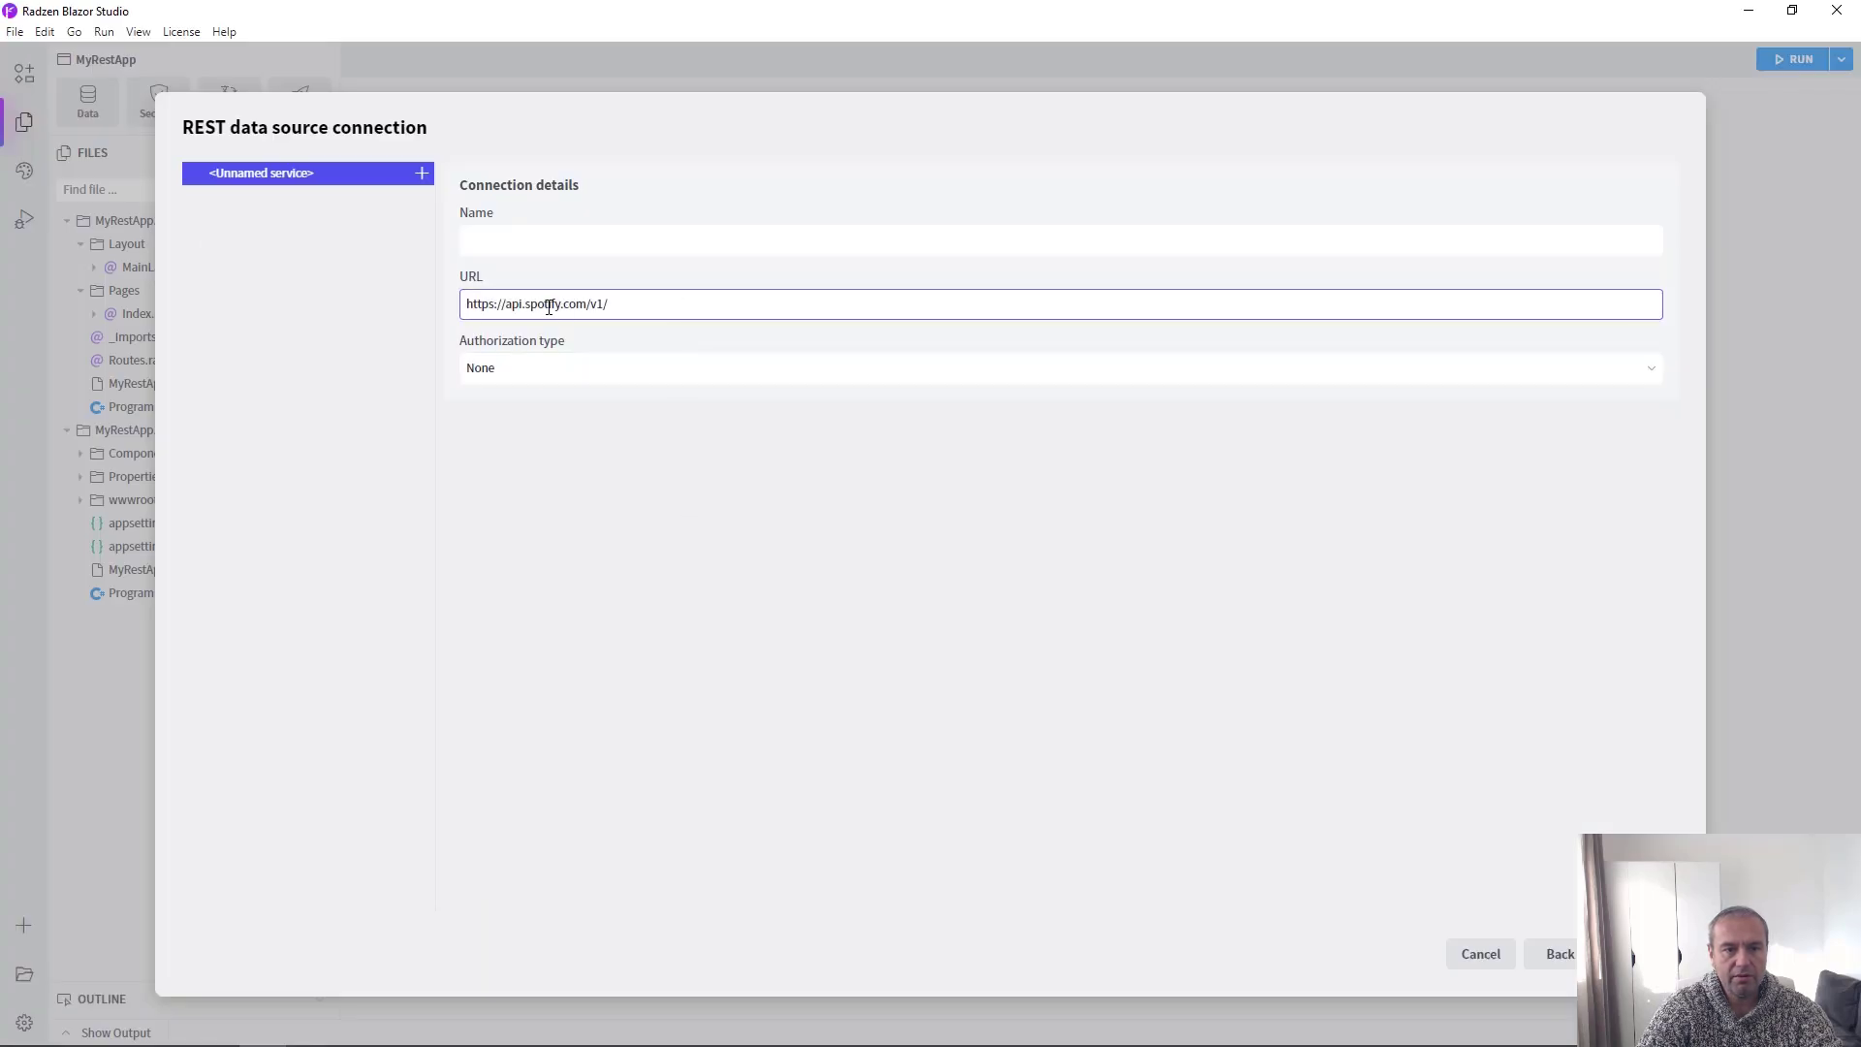
Step: Name the data source Spotify and set its authorization type to OAuth2
double_click(548, 306)
key("ctrl+c")
left_click(532, 237)
key("ctrl+v")
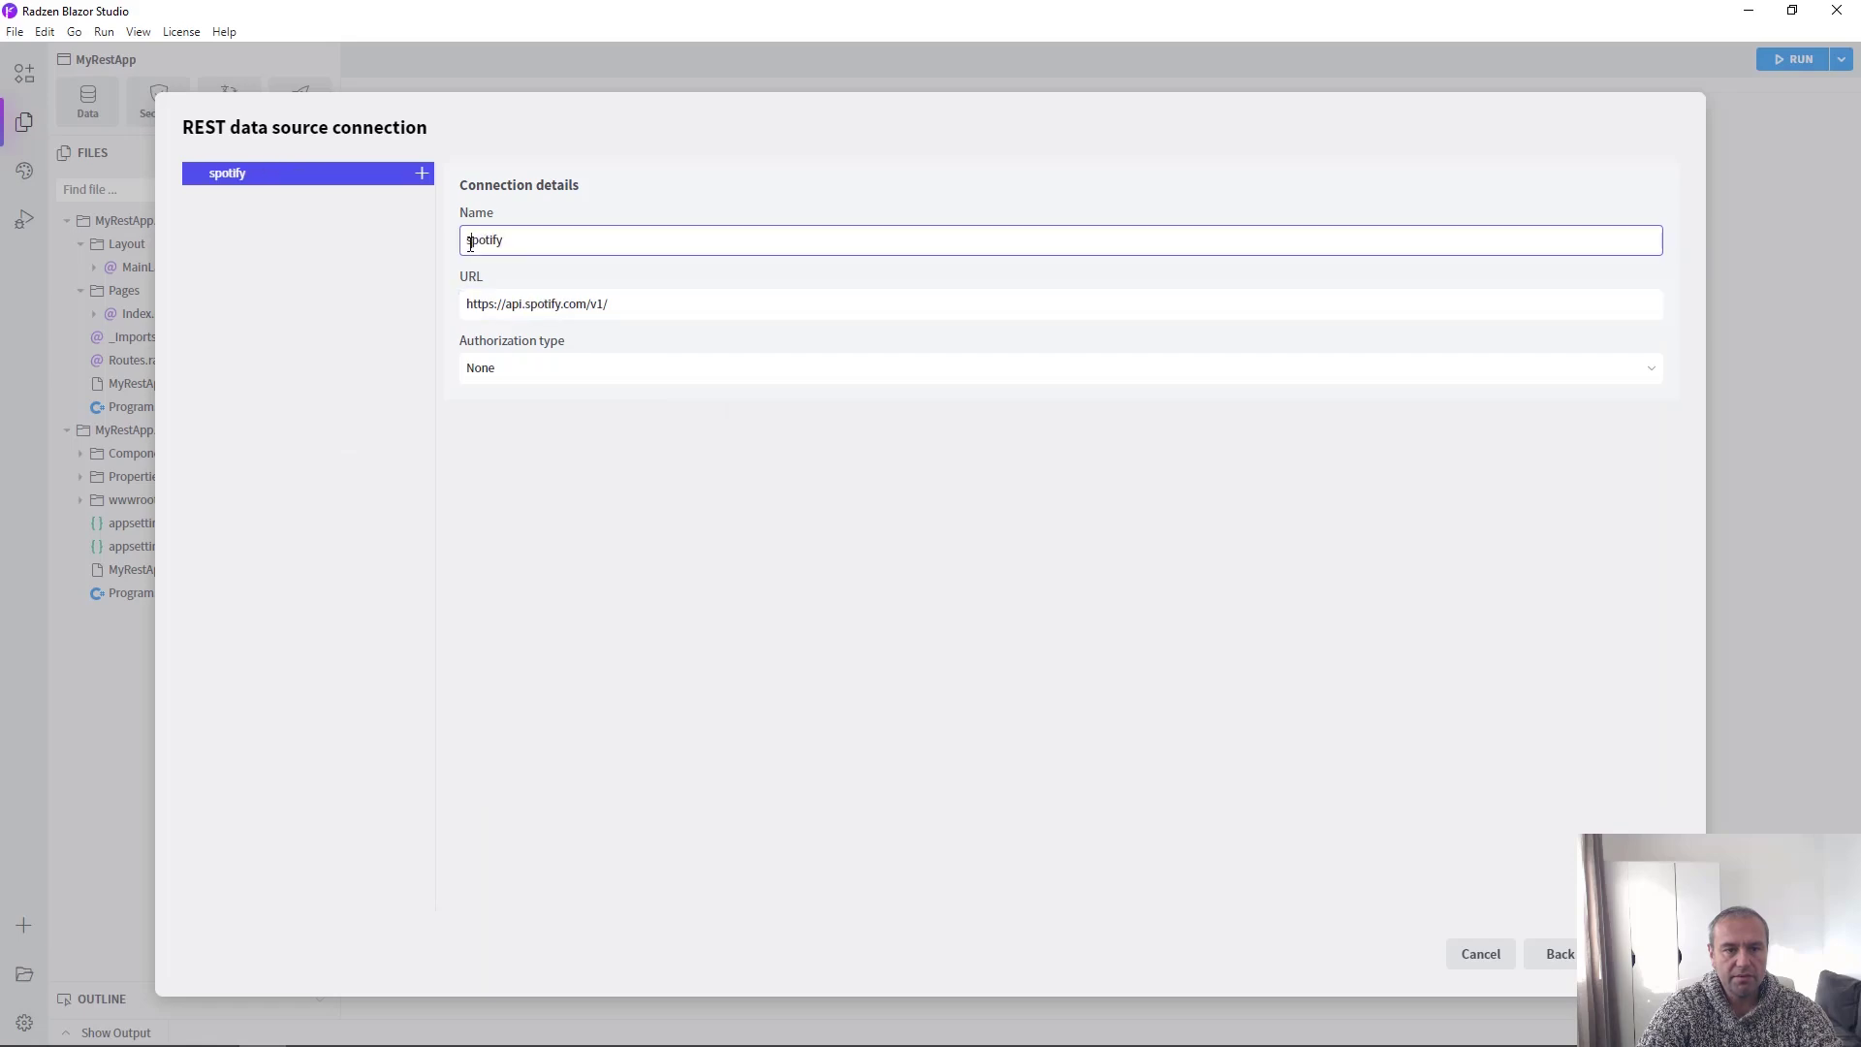
key("BackSpace")
type("S")
left_click(674, 514)
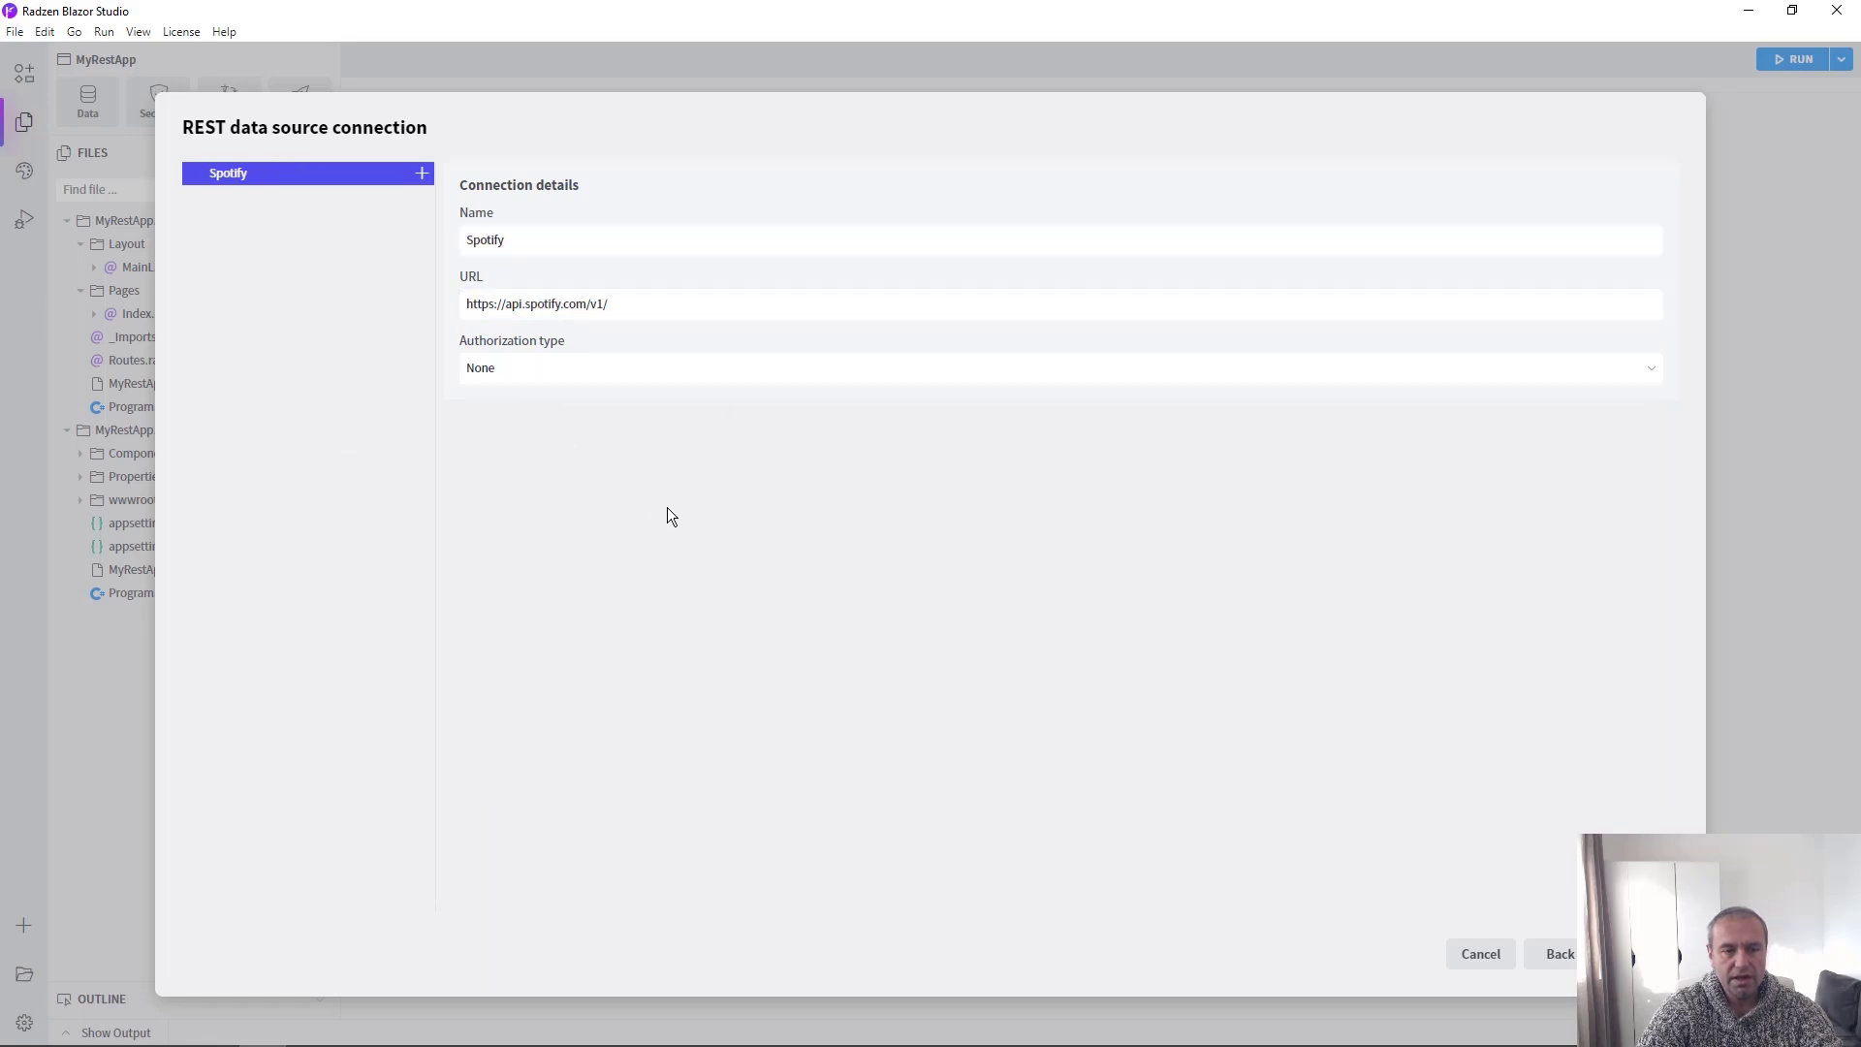
left_click(534, 362)
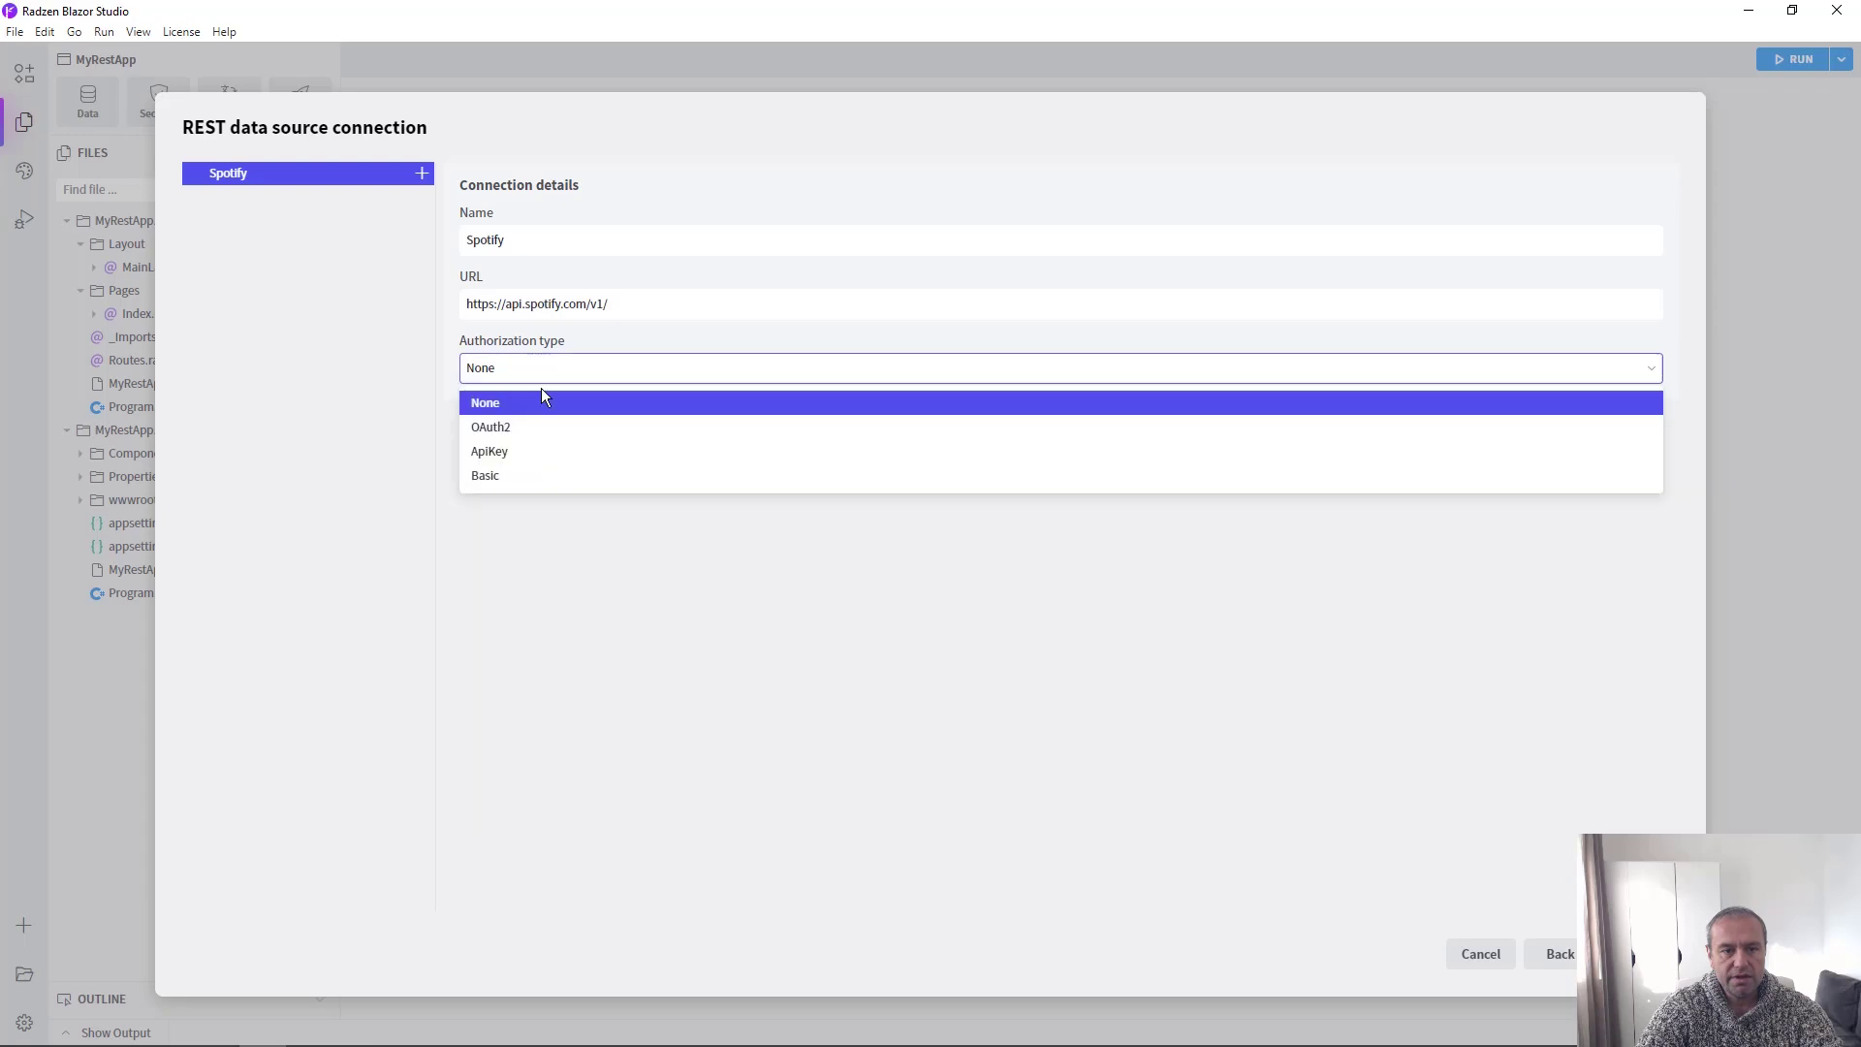
left_click(549, 429)
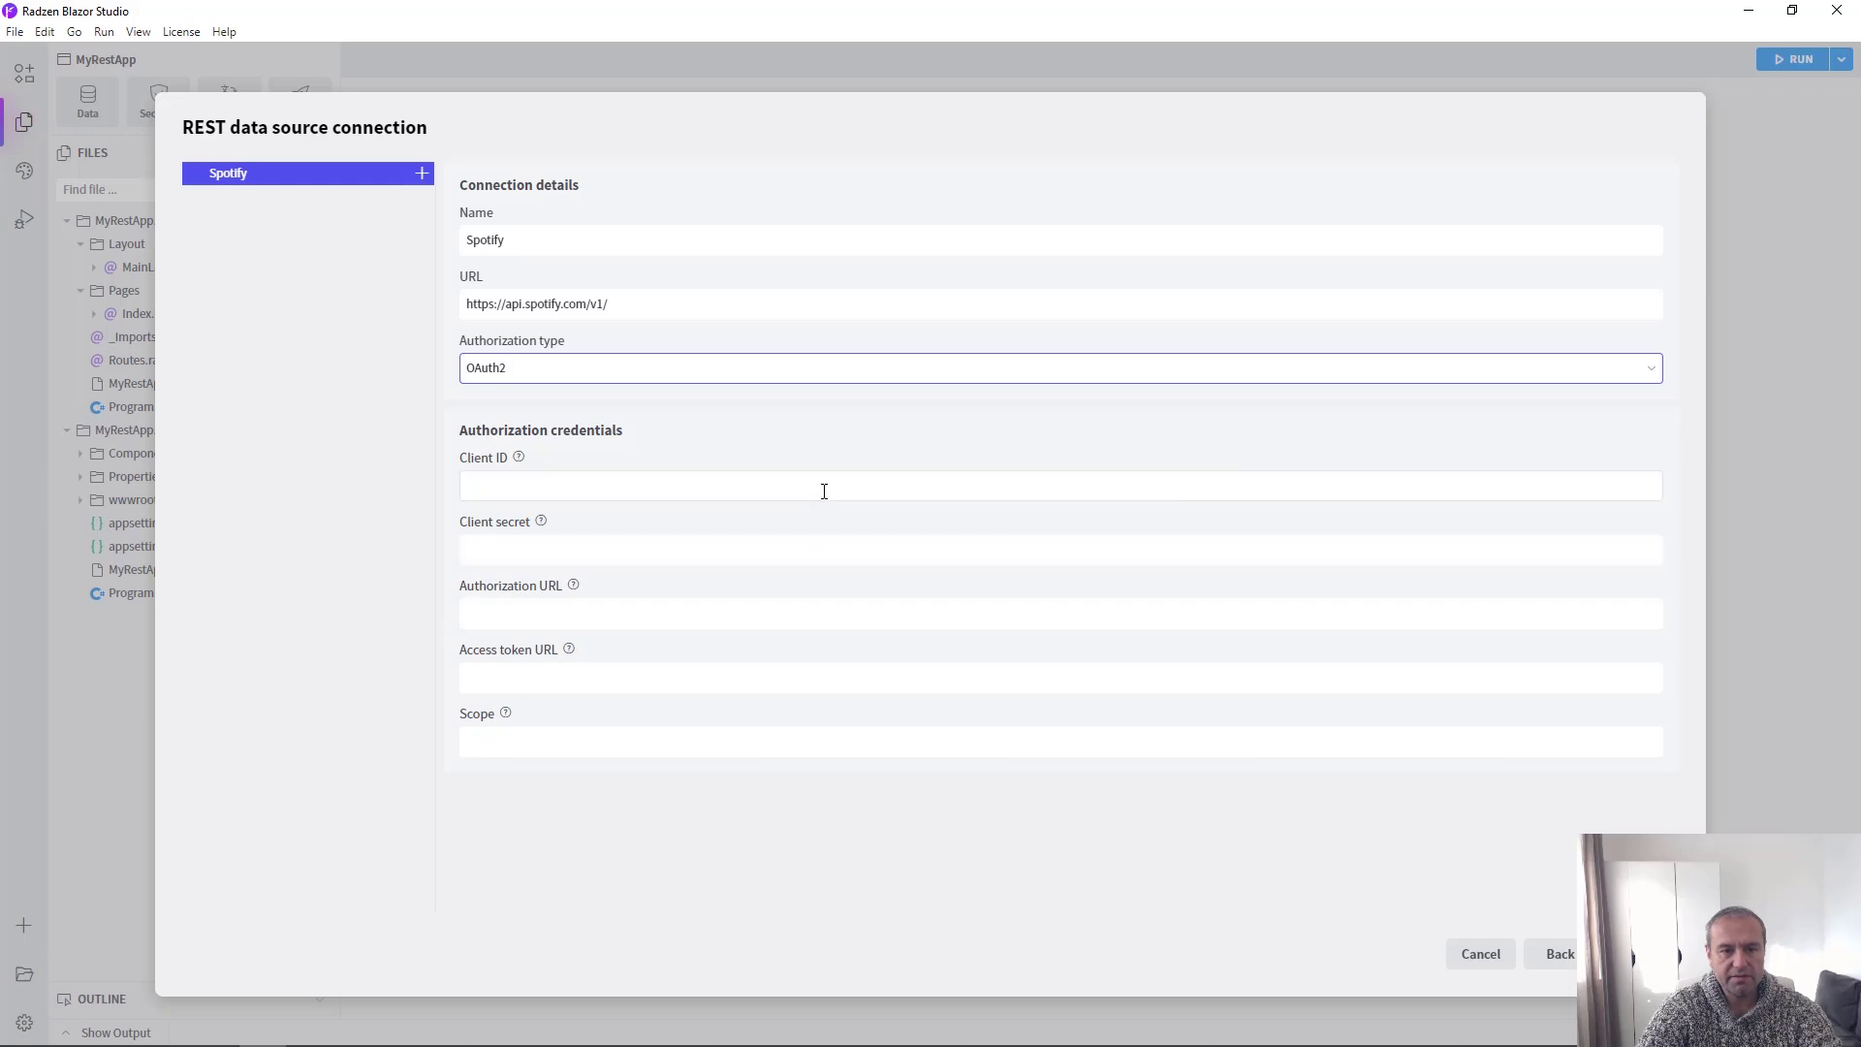
Step: Copy the Spotify Client ID and Client secret from the docs into the connection
key("alt+Tab")
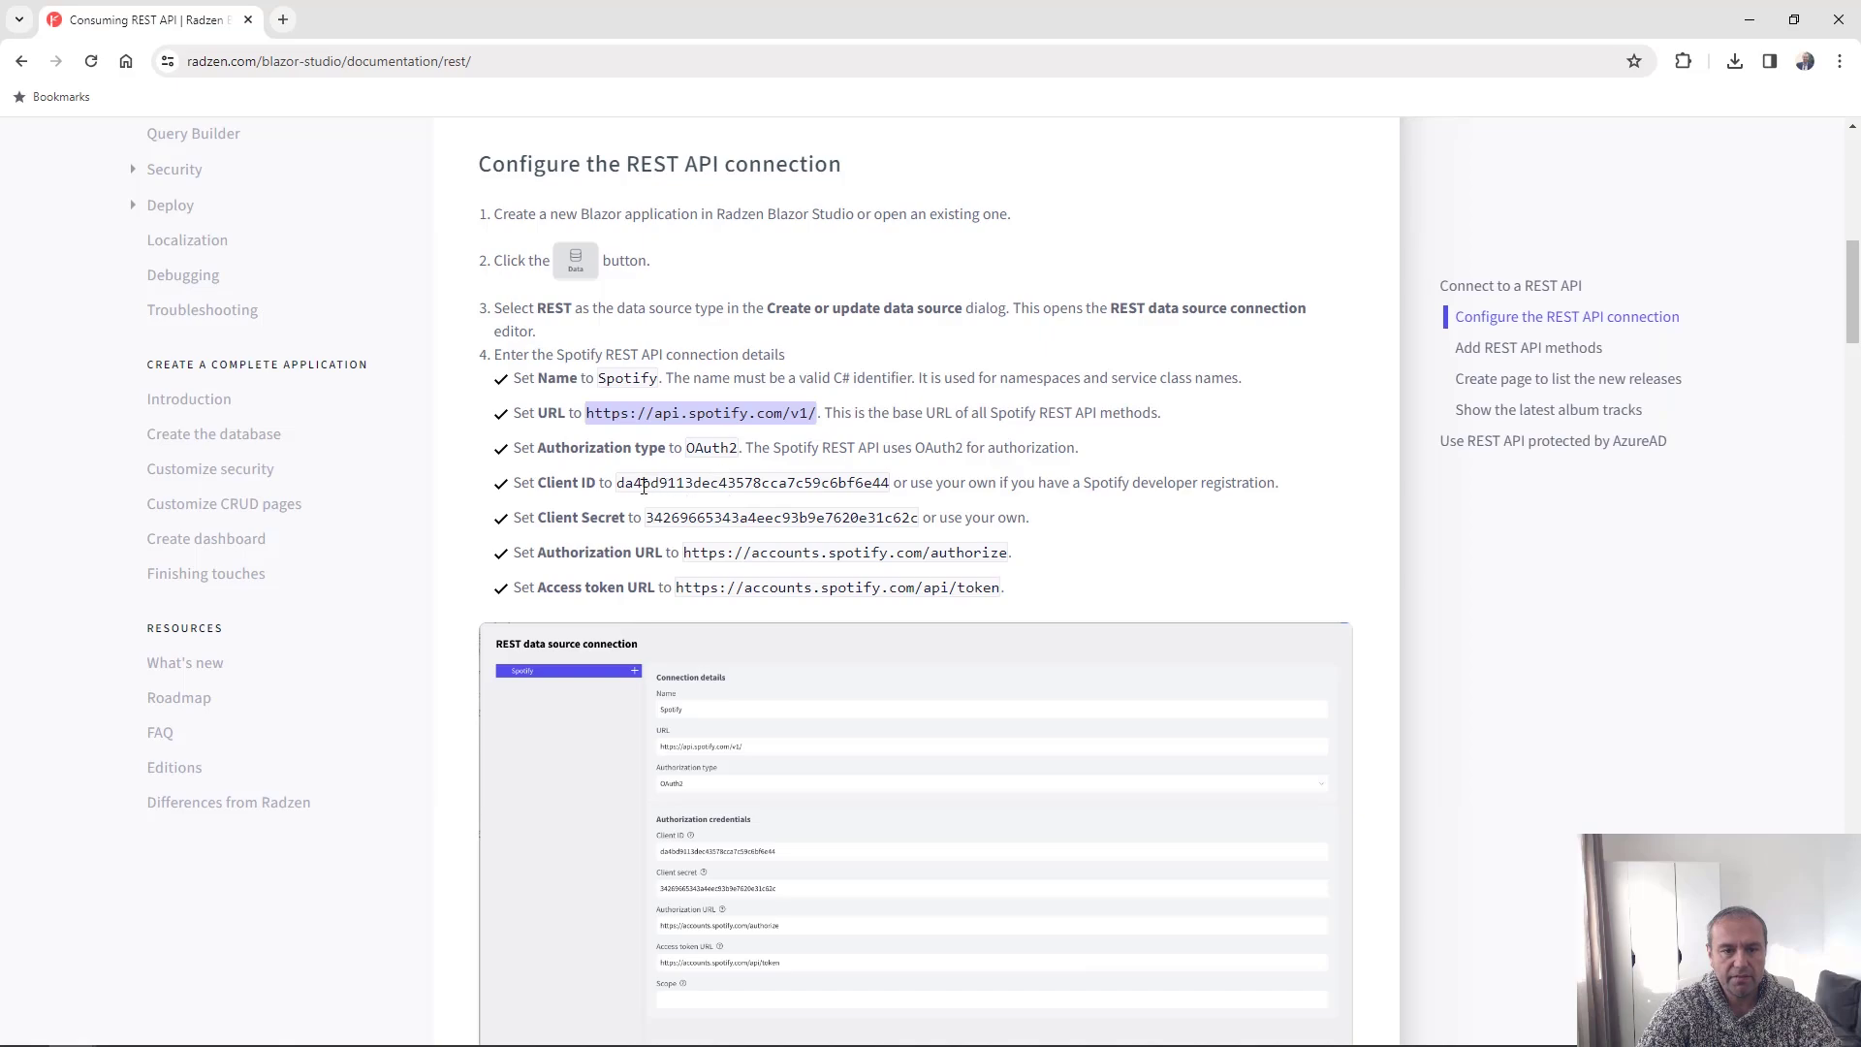
left_click_drag(621, 486, 888, 484)
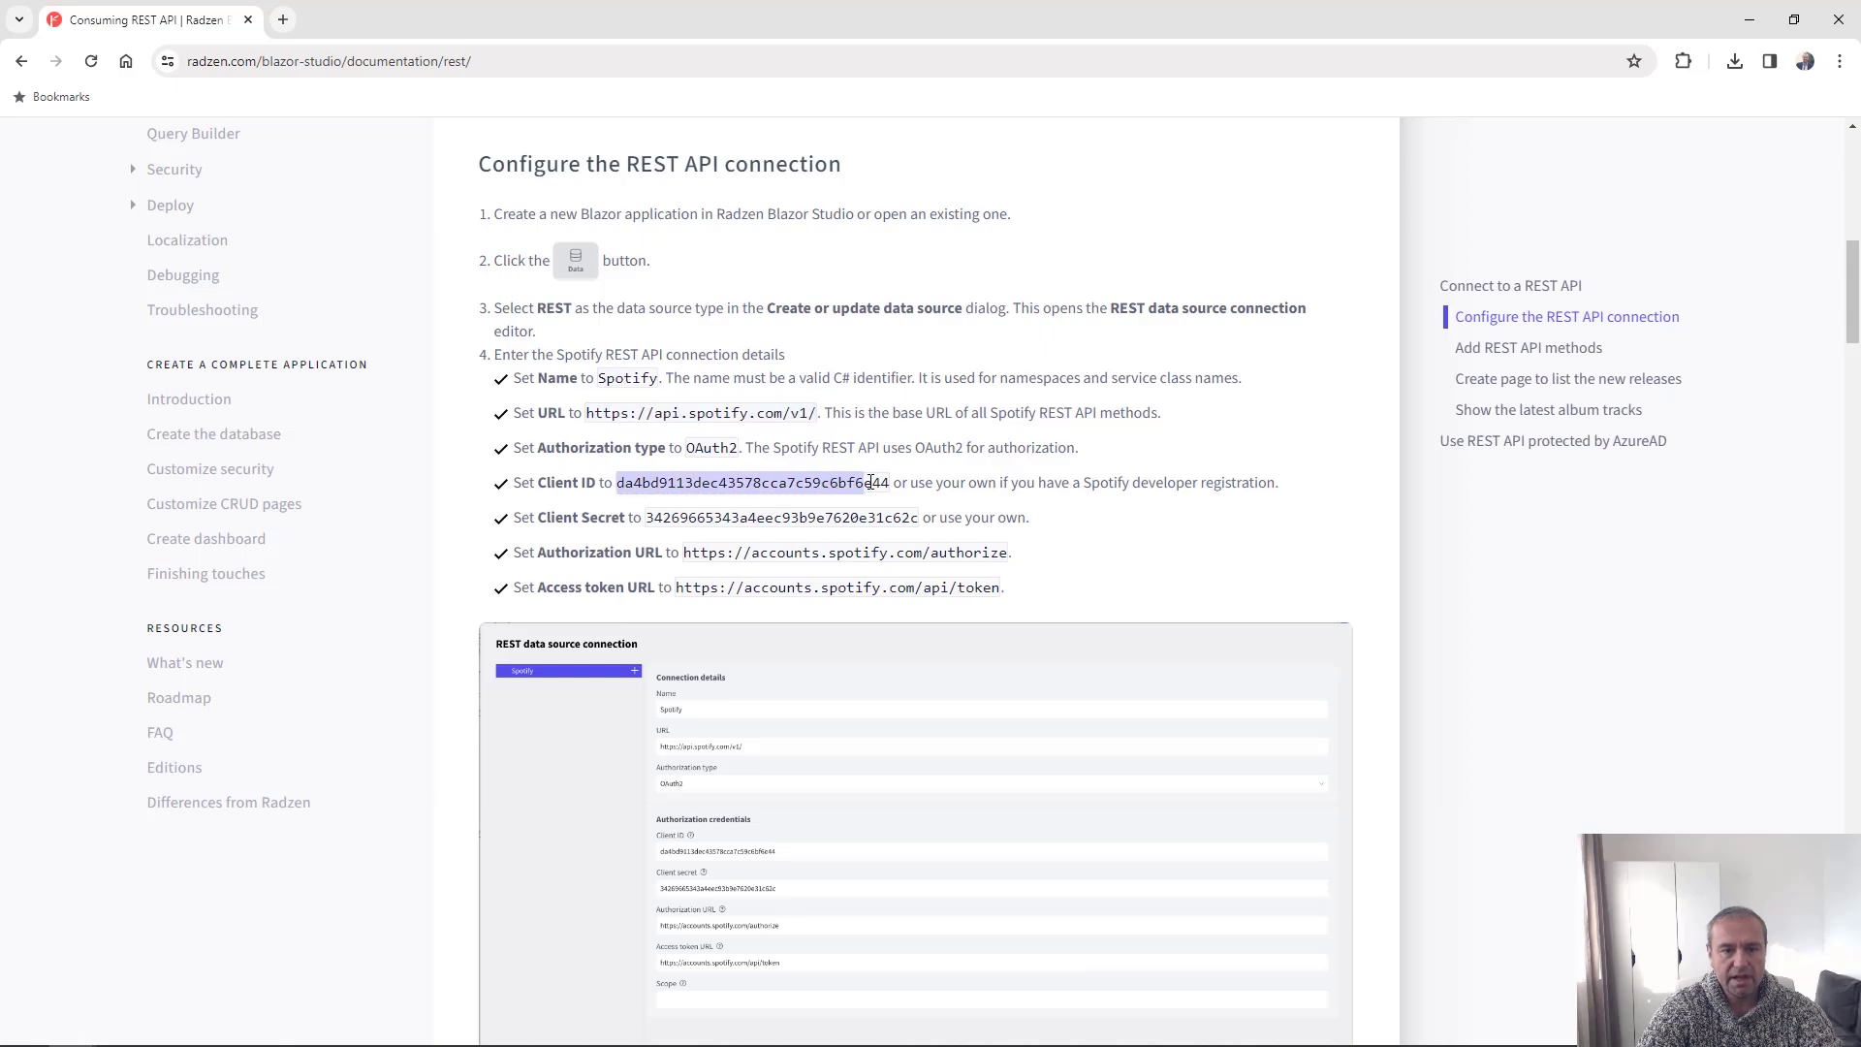
key("ctrl+c")
key("alt+Tab")
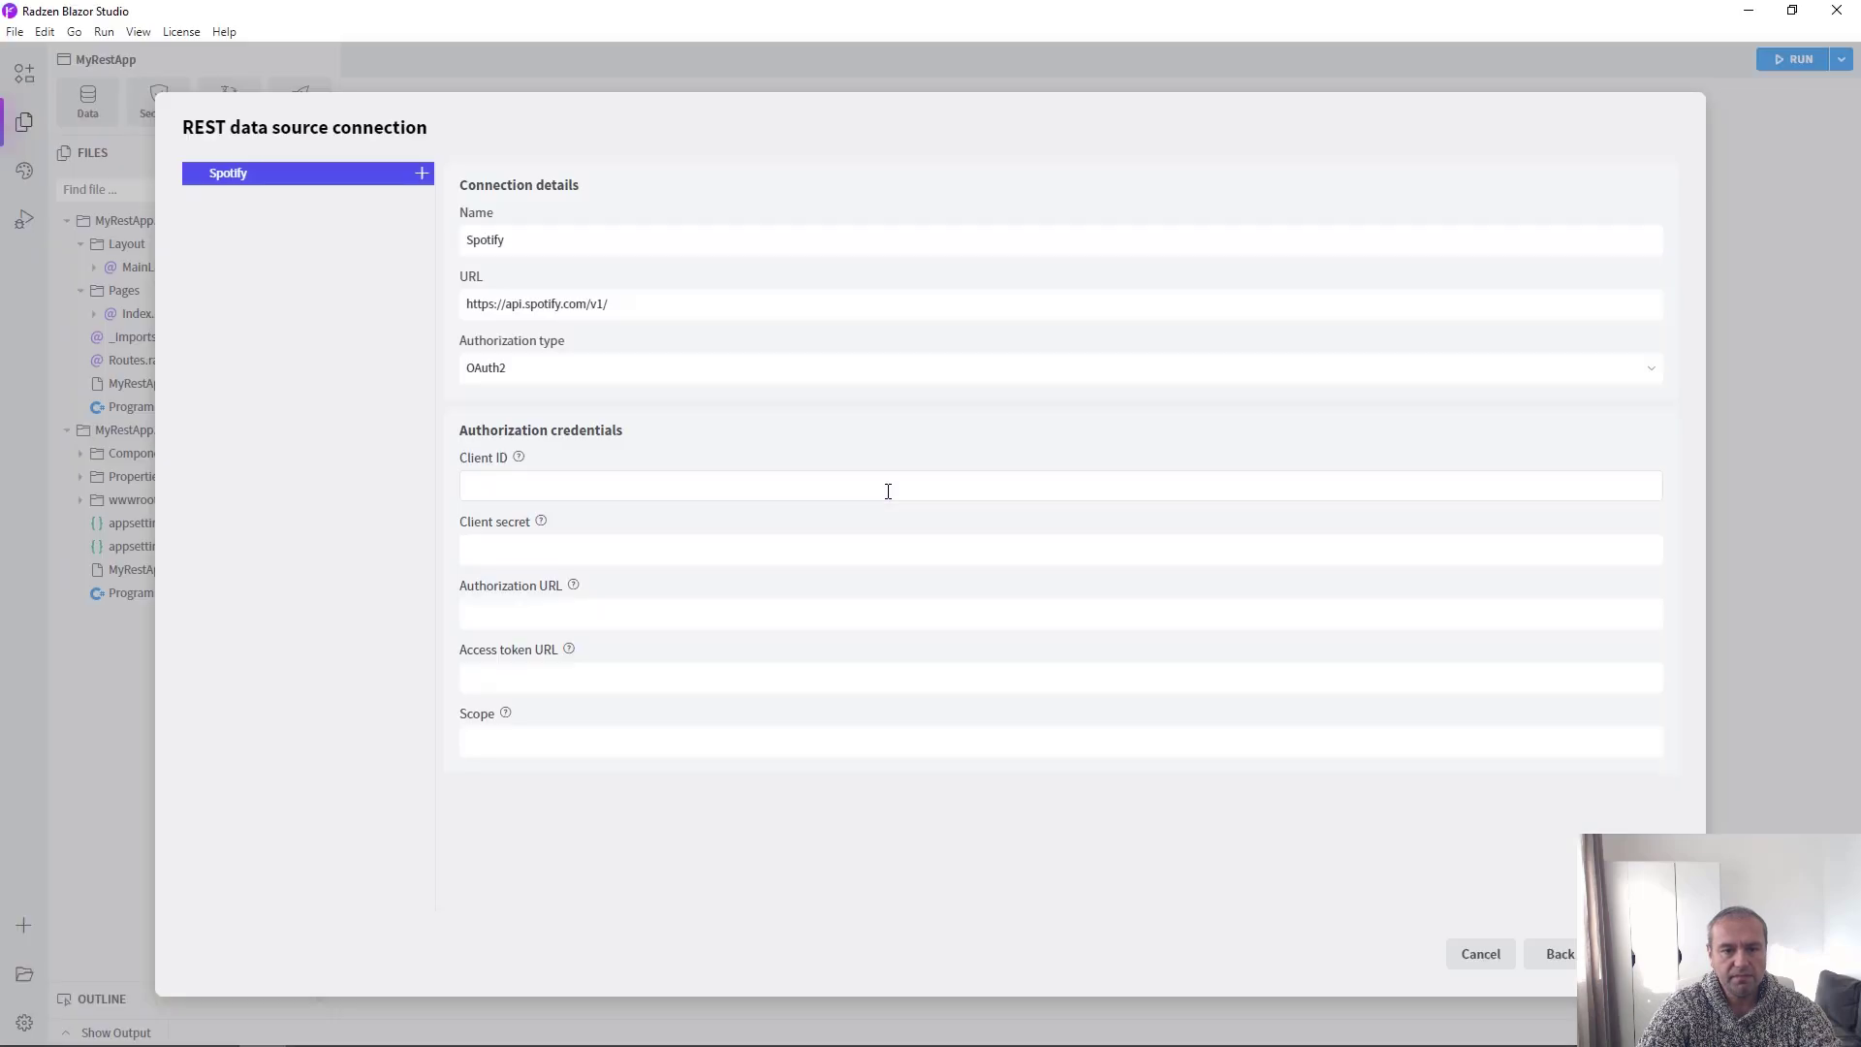
left_click(888, 491)
key("ctrl+v")
key("alt+Tab")
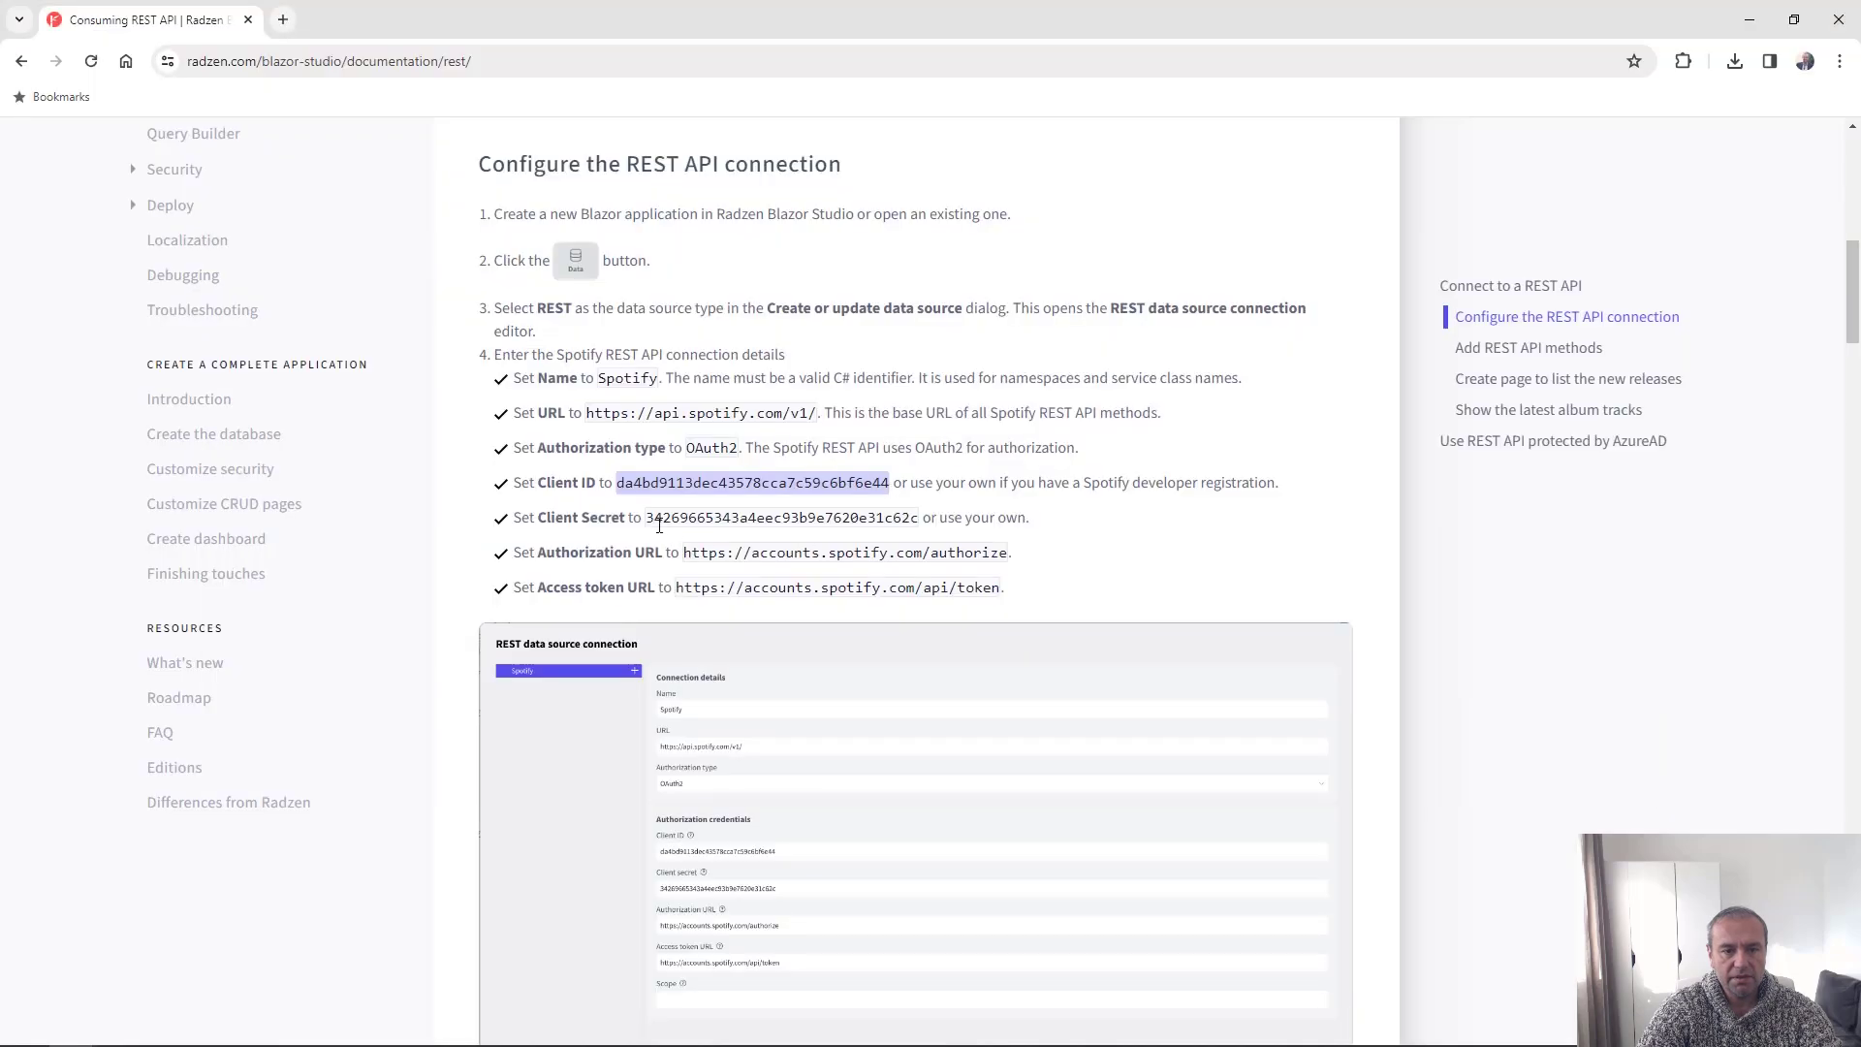
left_click_drag(647, 520, 920, 518)
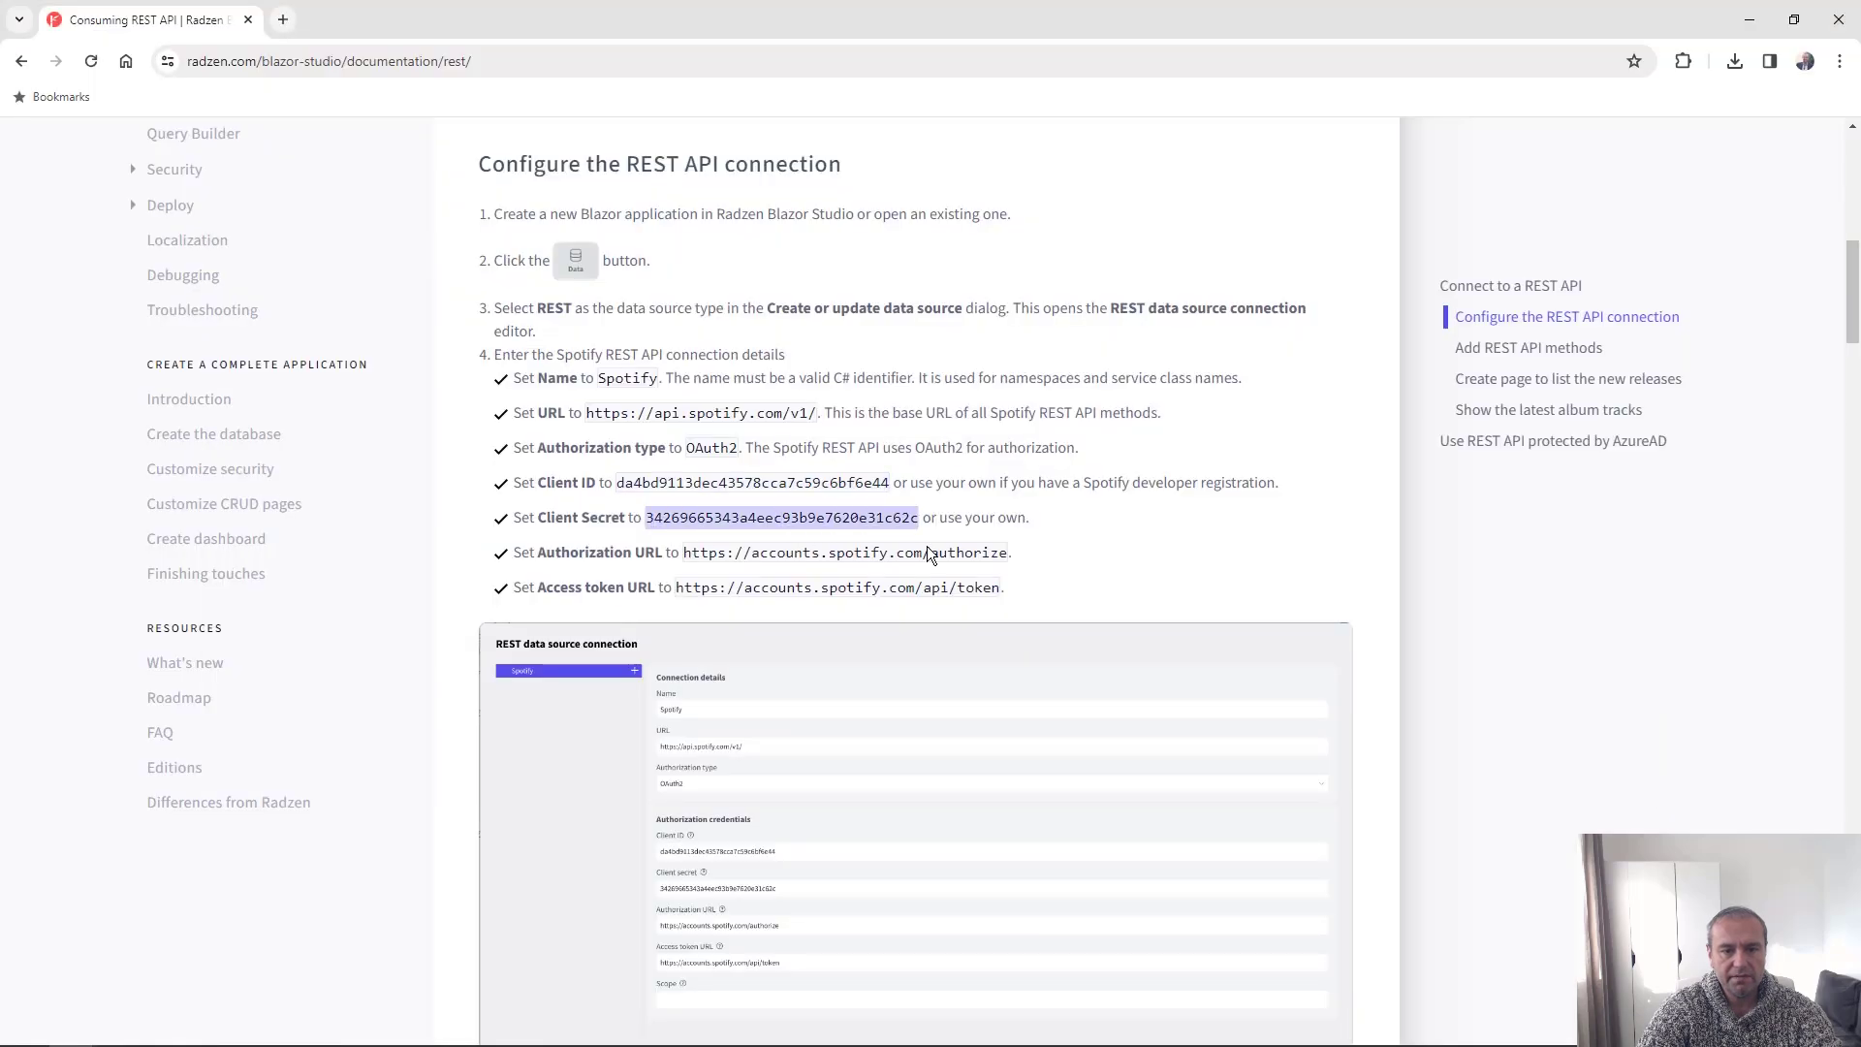
key("ctrl+c")
key("alt+Tab")
left_click(931, 560)
key("ctrl+v")
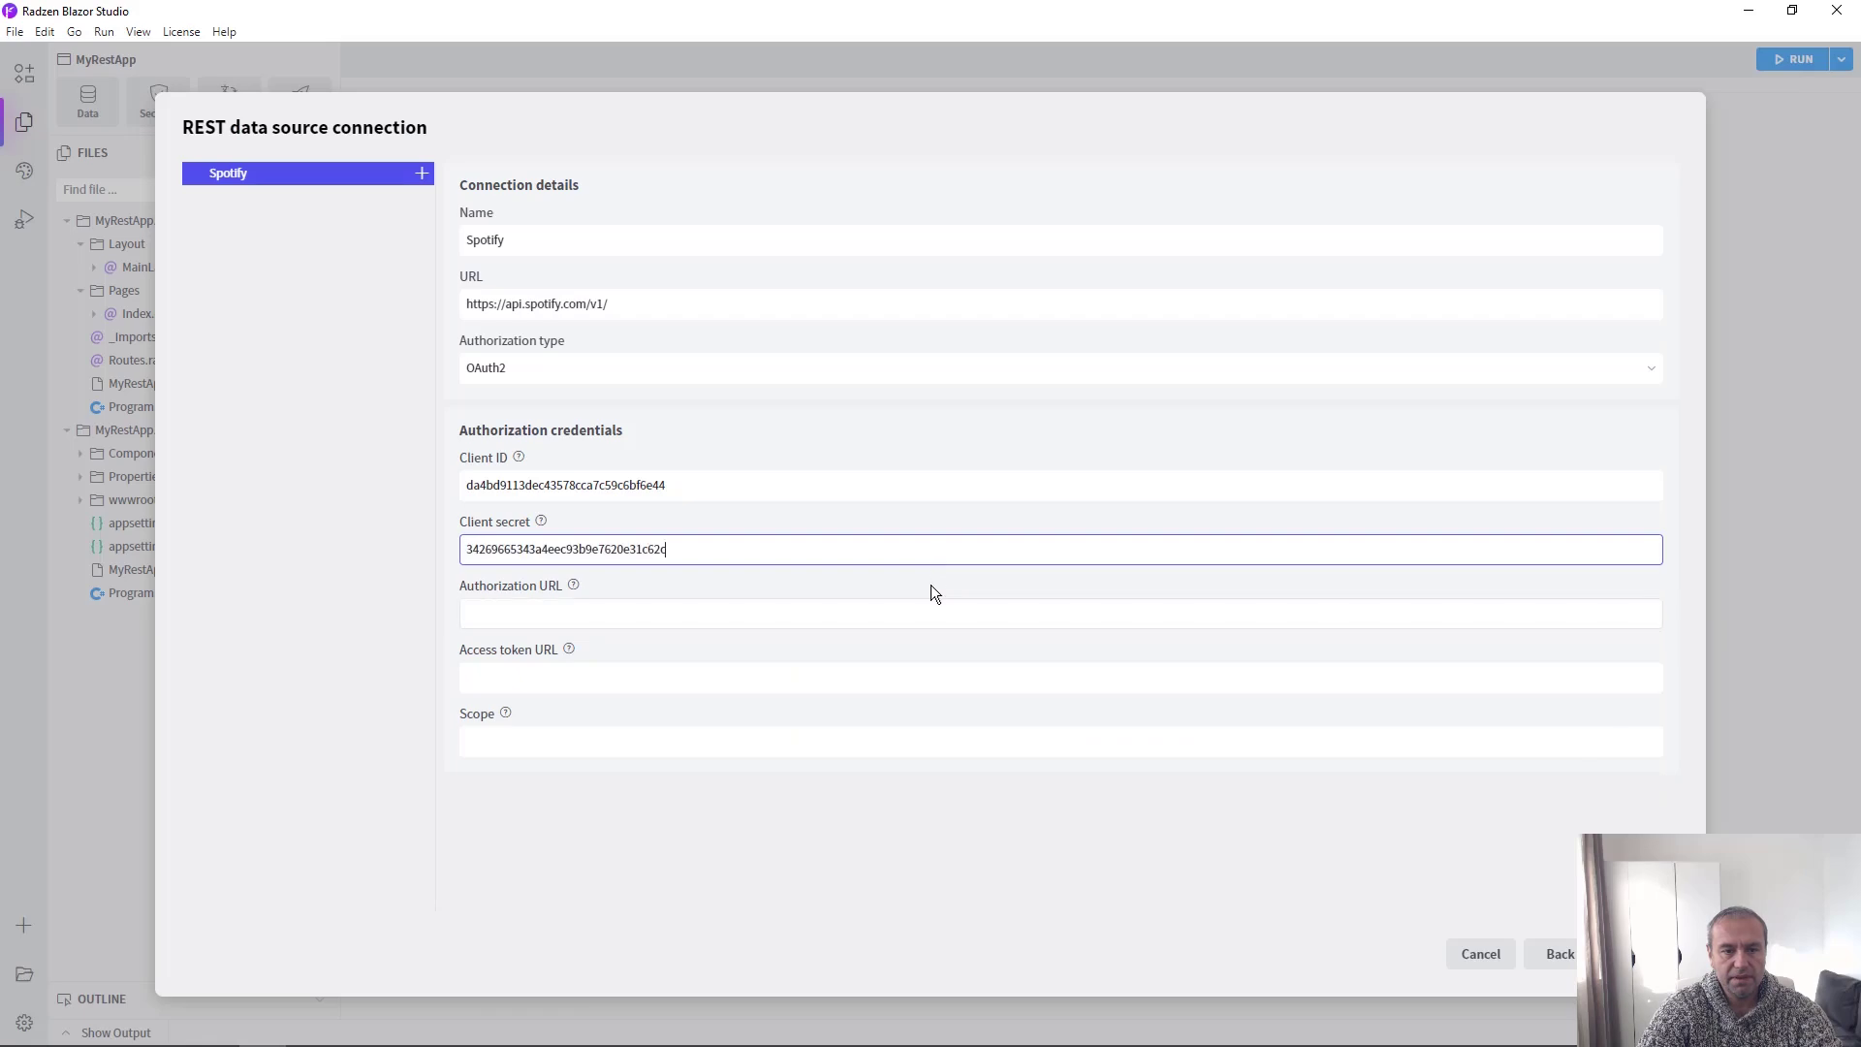
Step: Copy in the Authorization URL and Access token URL from the docs, then save the connection
key("alt+Tab")
left_click_drag(683, 553, 976, 563)
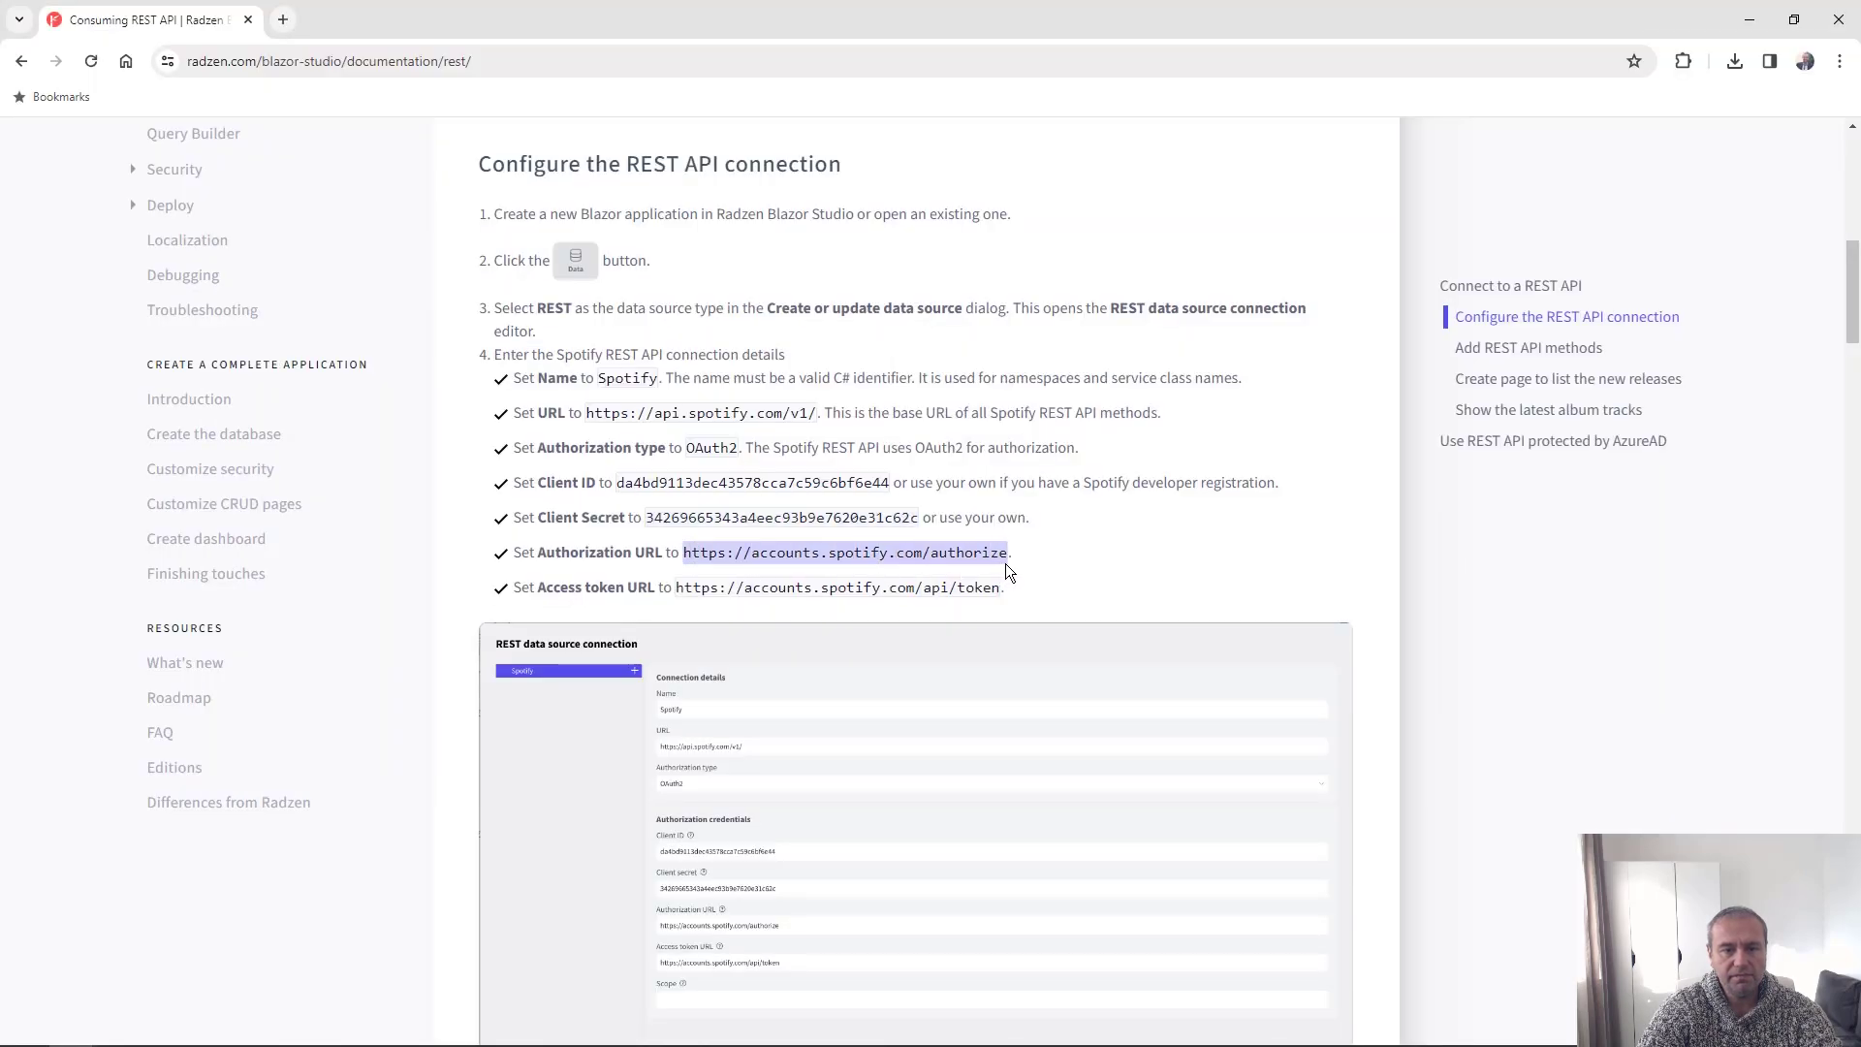
key("ctrl+c")
key("alt+Tab")
left_click(937, 614)
key("ctrl+v")
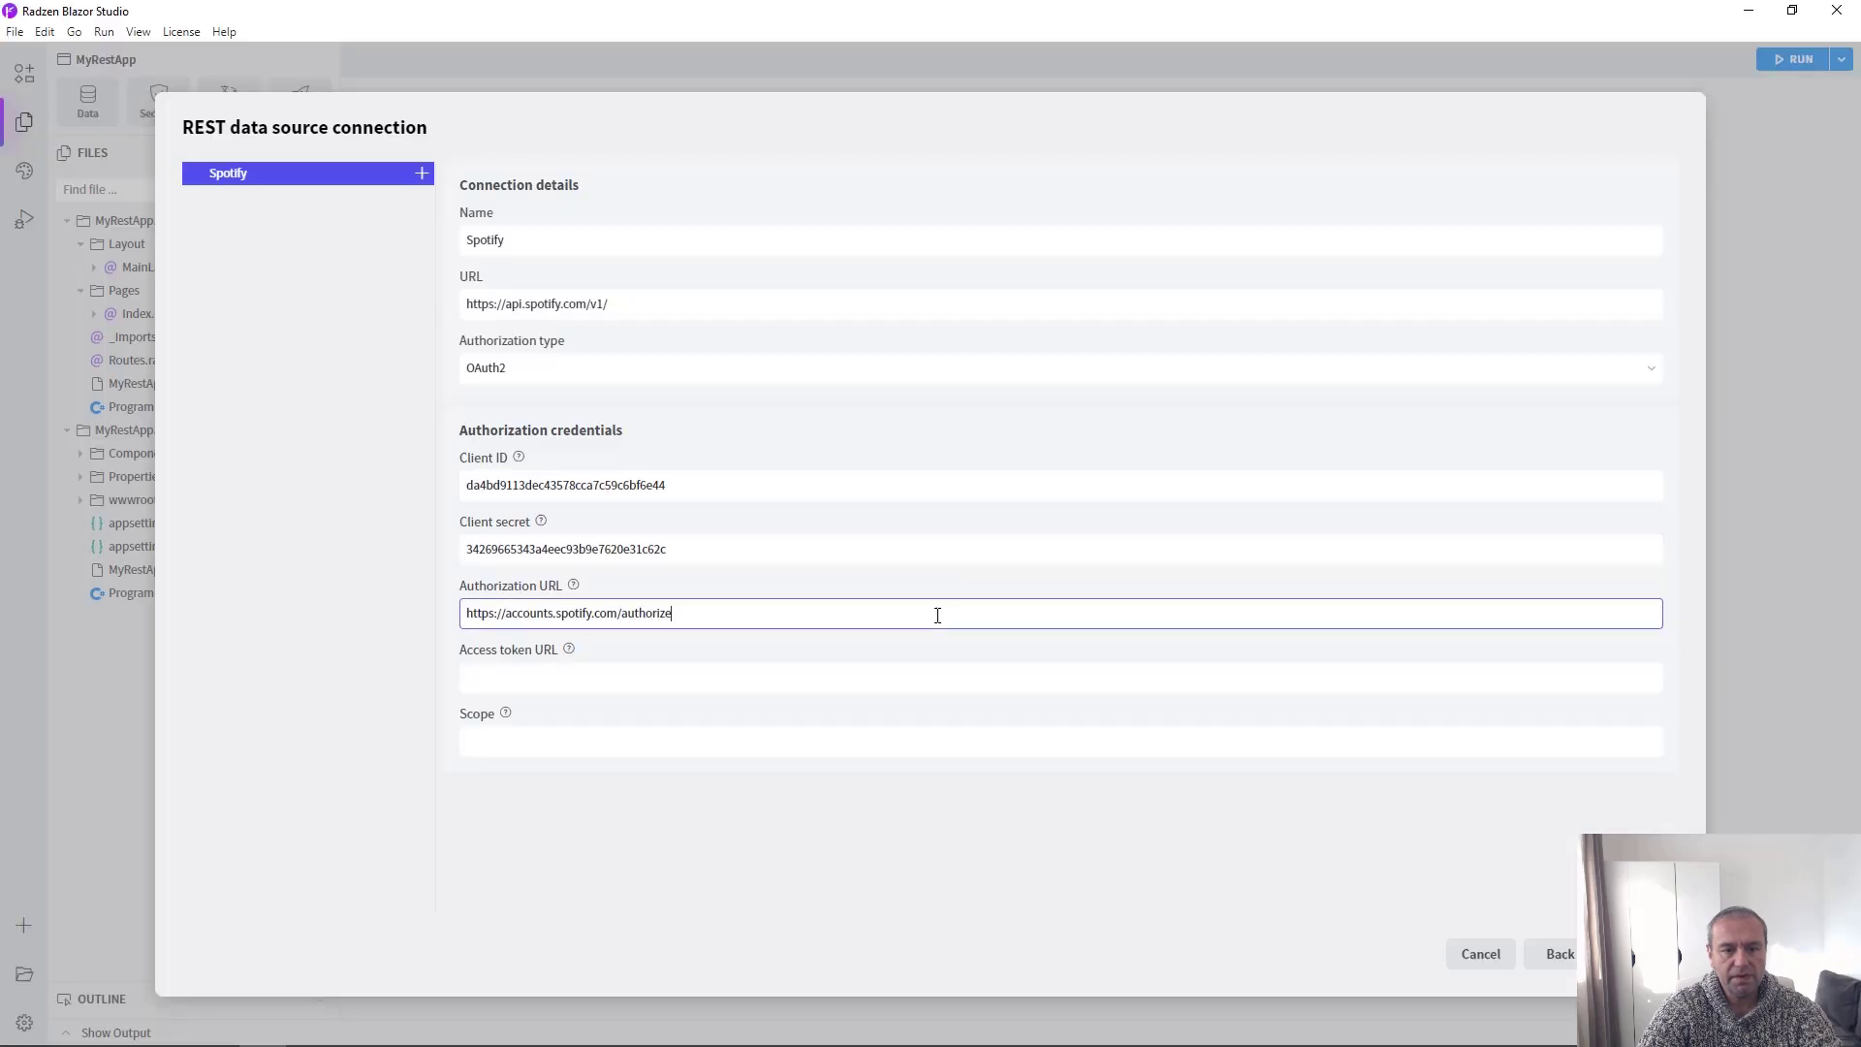
key("alt+Tab")
left_click_drag(678, 587, 999, 590)
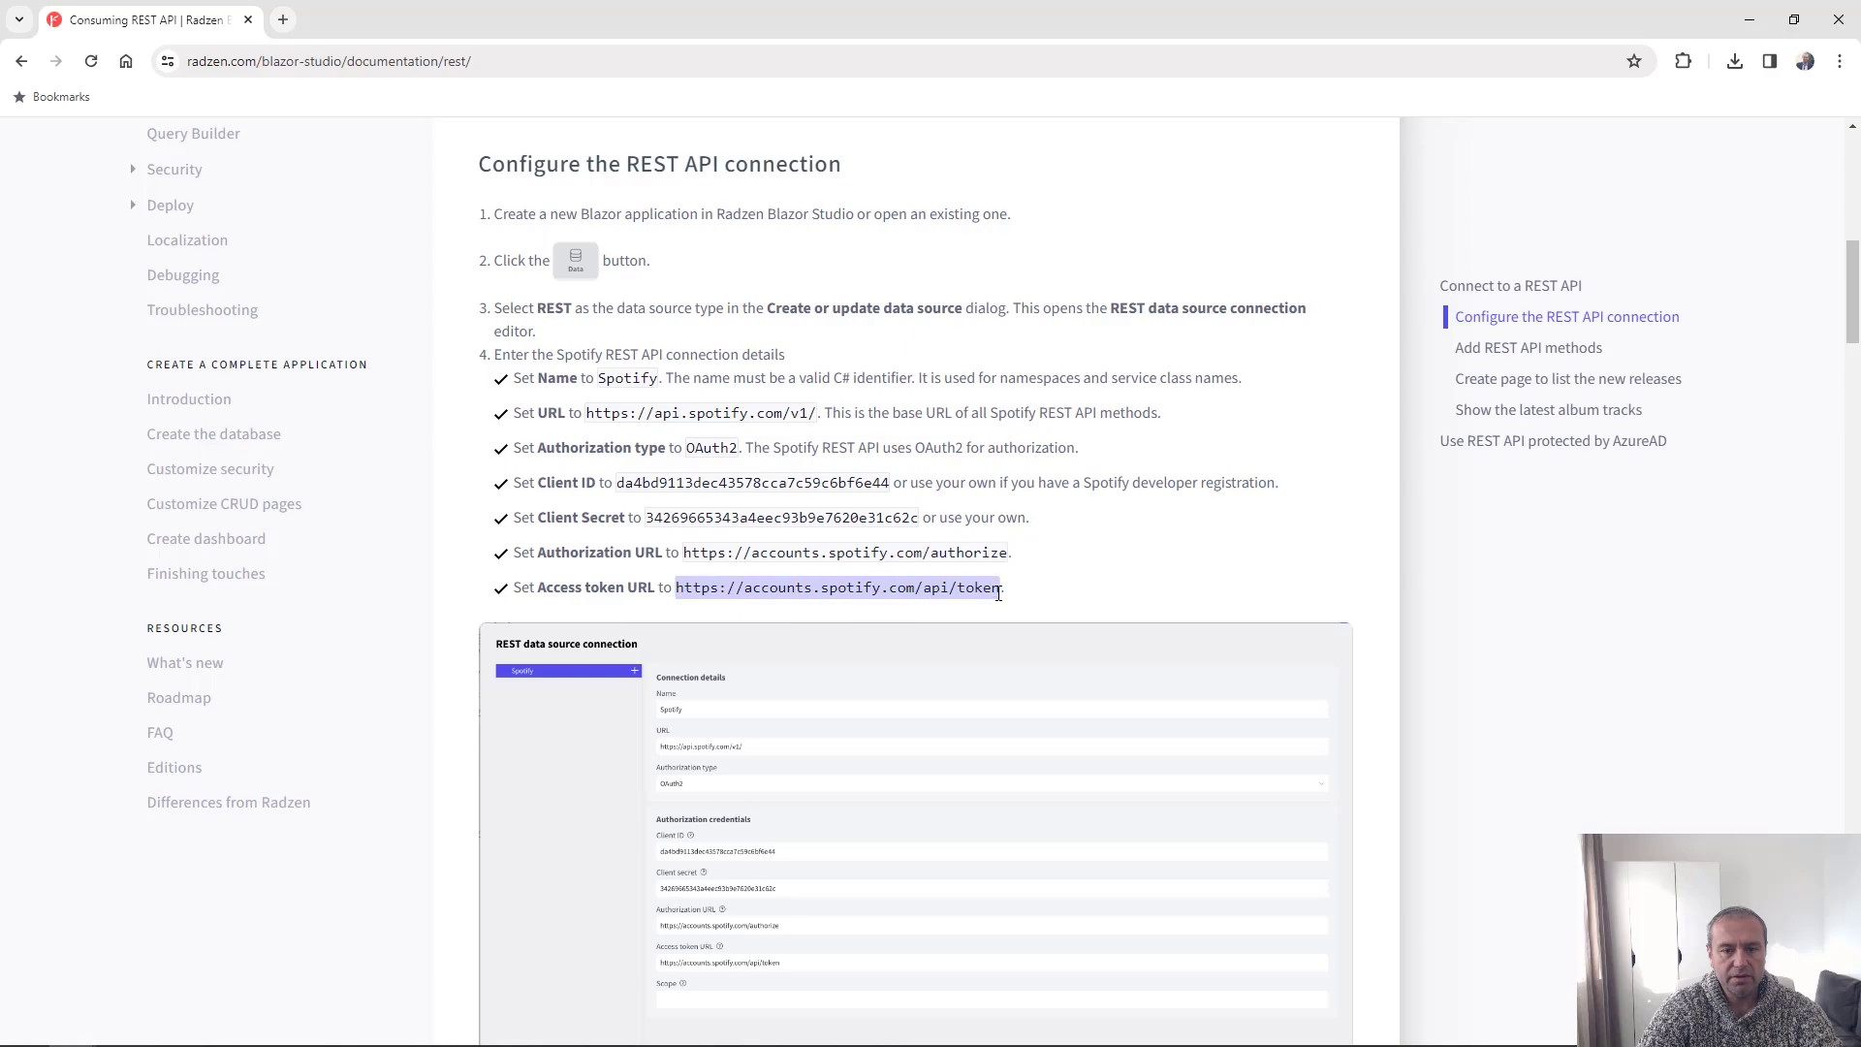
key("alt+Tab")
left_click(976, 682)
key("ctrl+v")
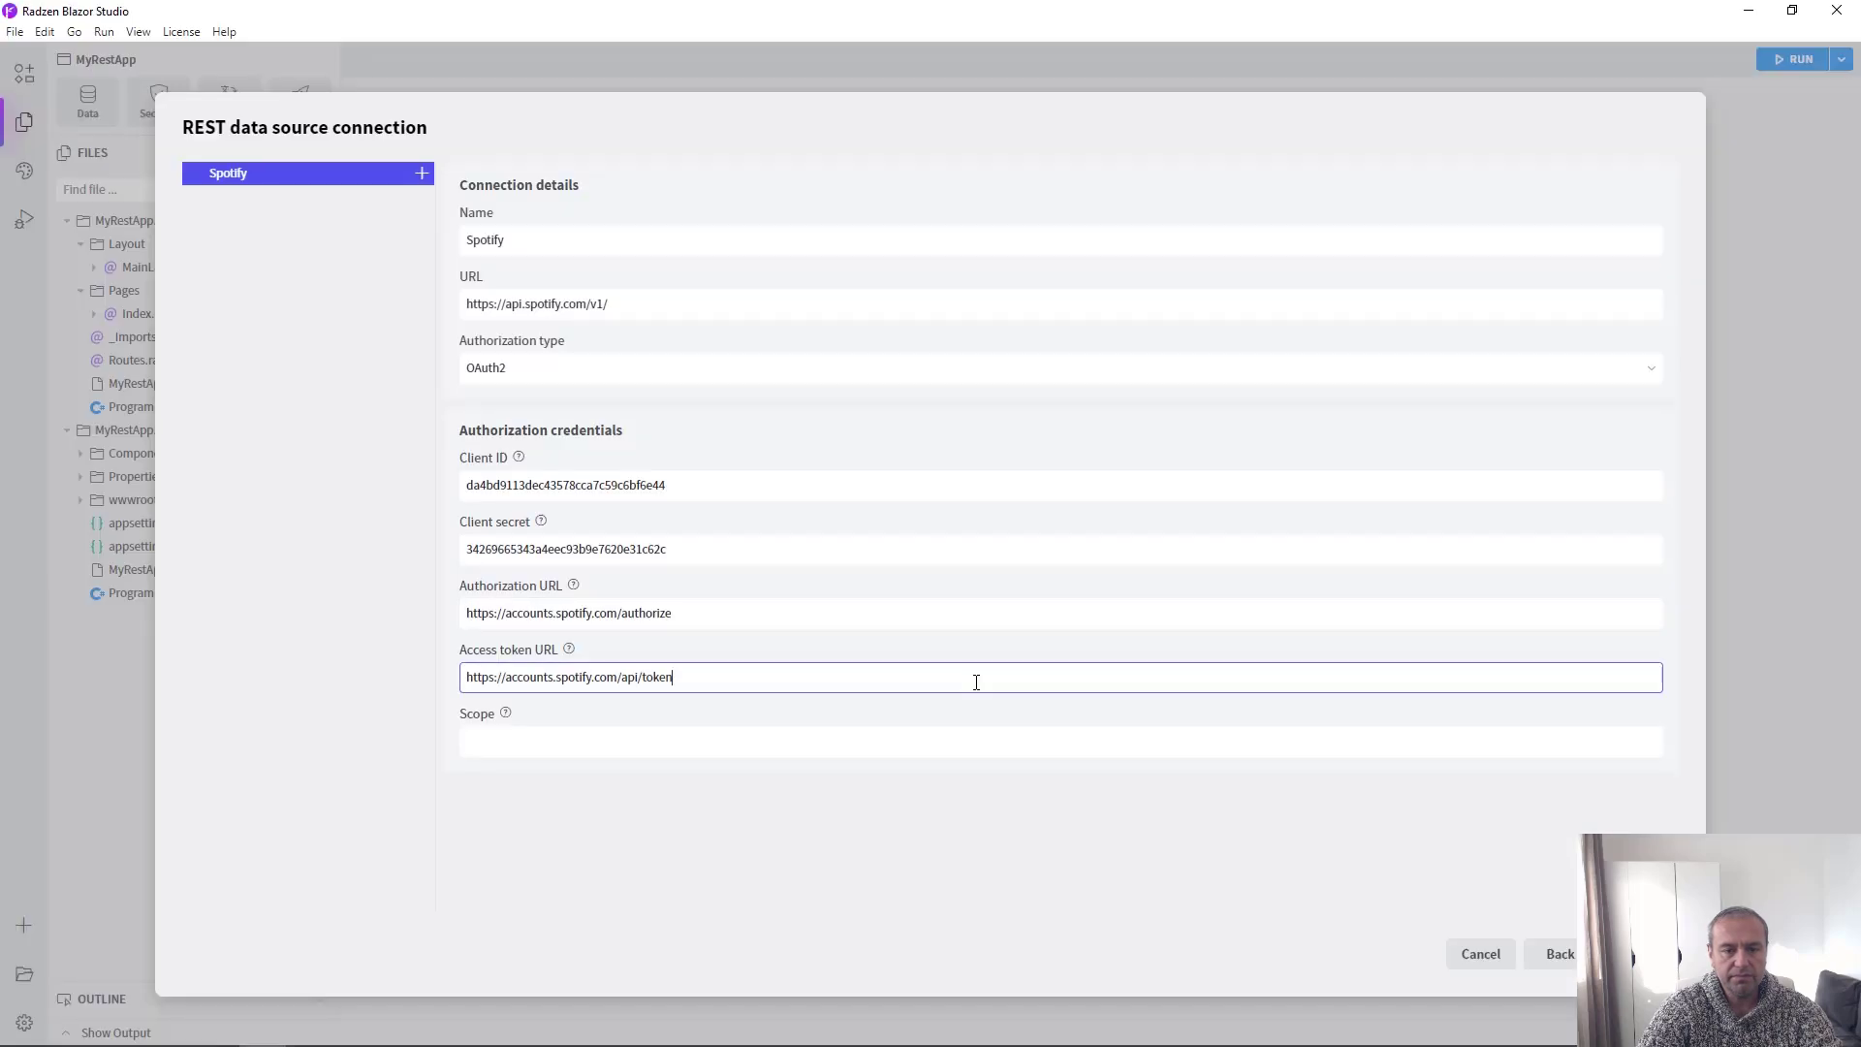
left_click(1007, 837)
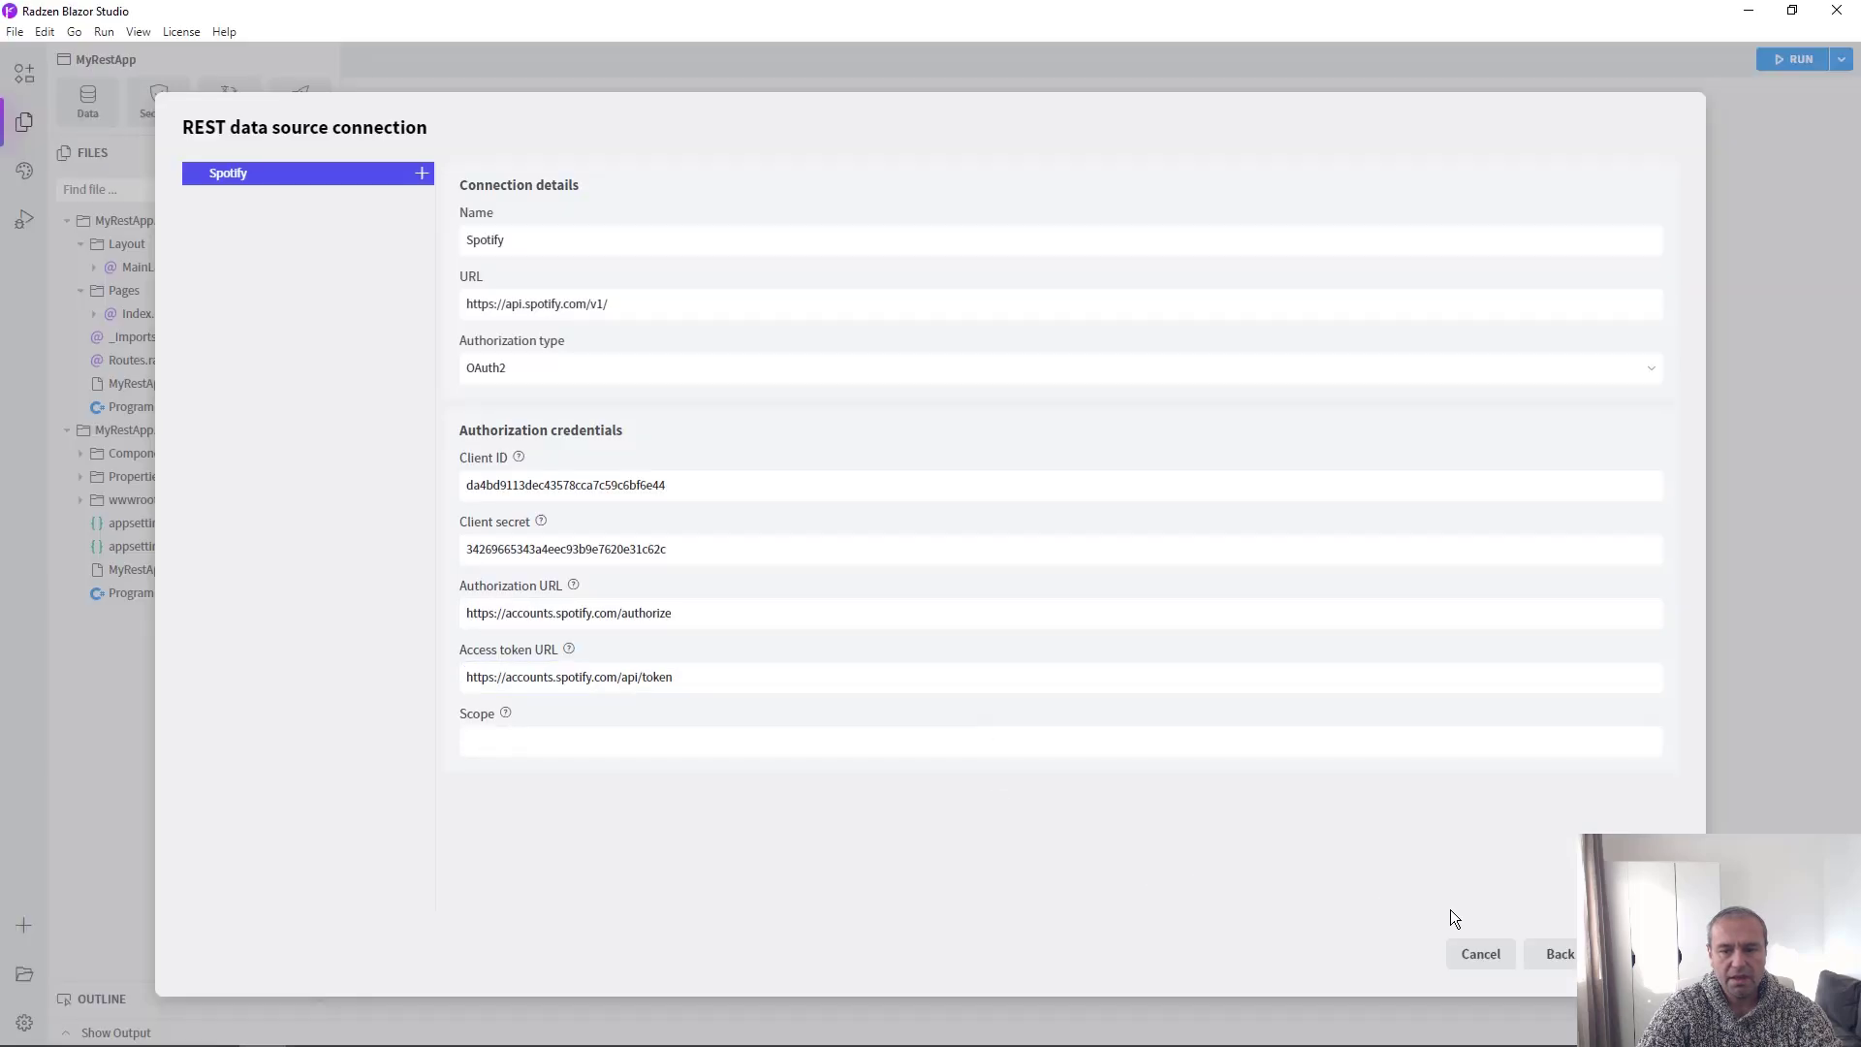
left_click(1644, 955)
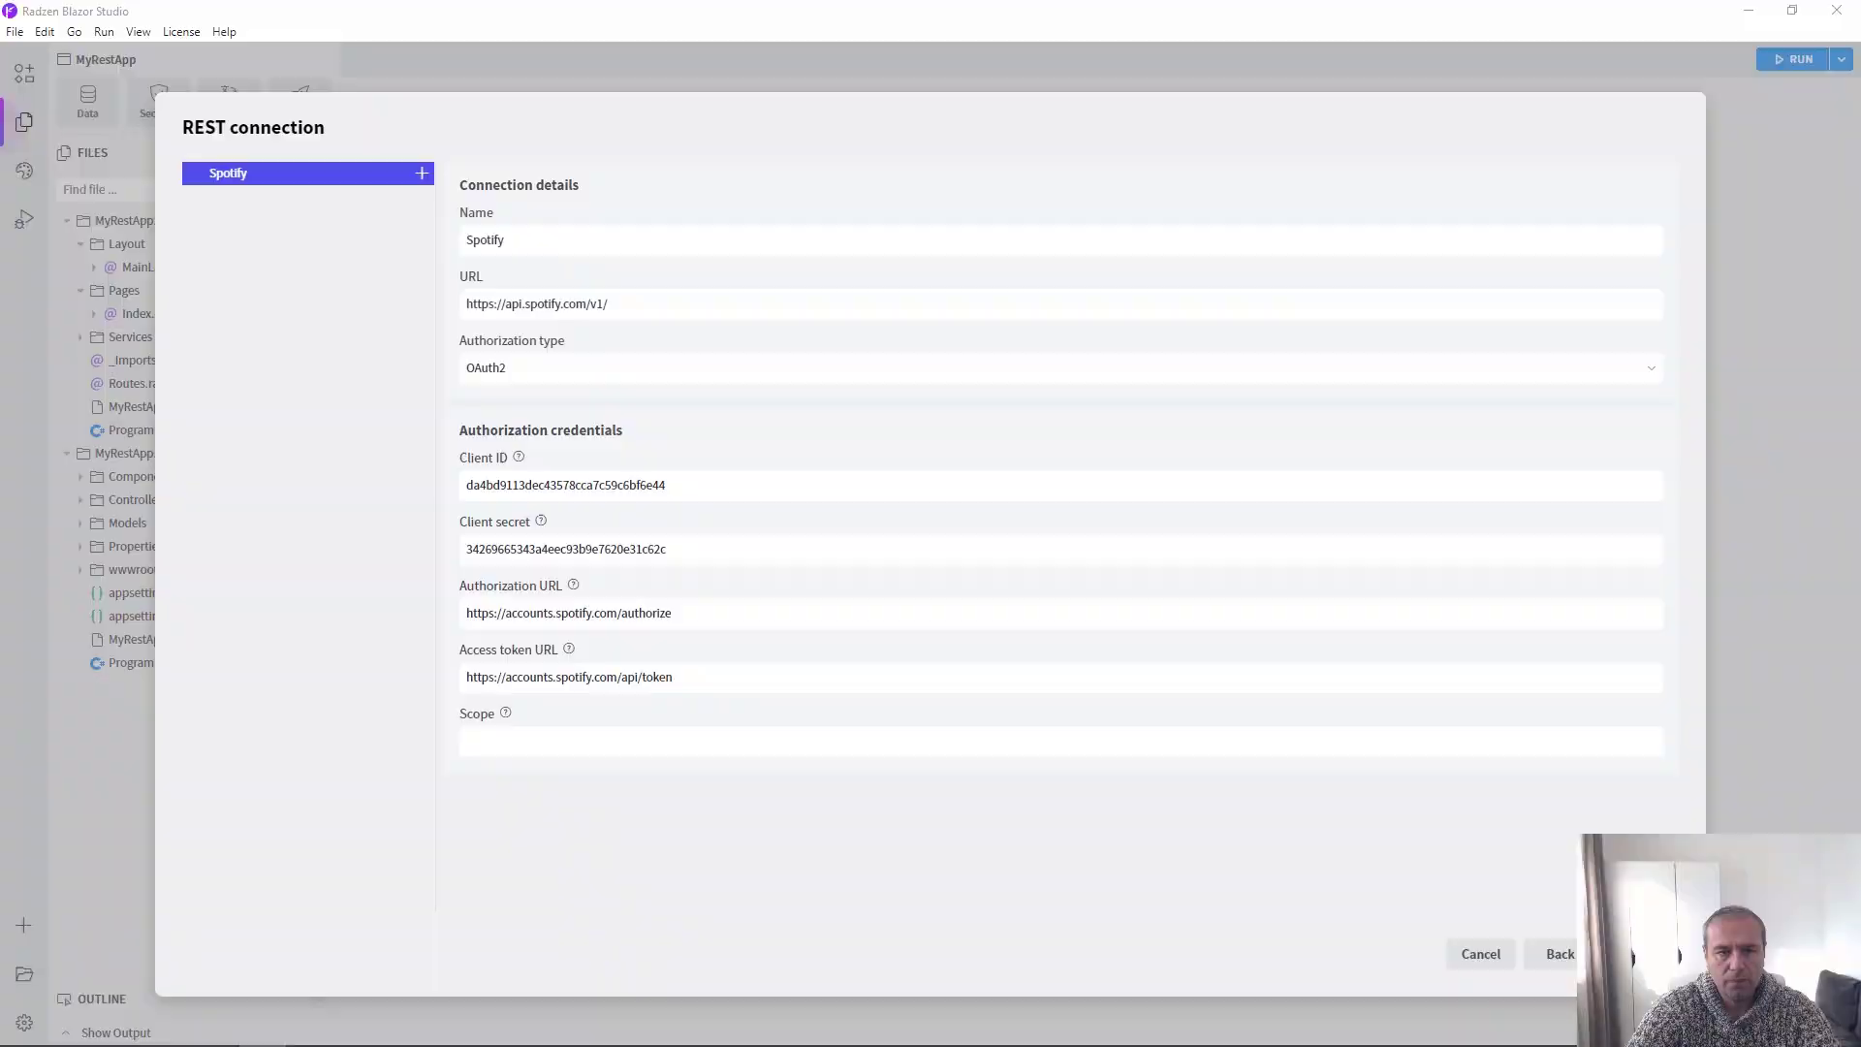
Step: Add a new method named GetNewReleases to the Spotify data source
left_click(422, 173)
left_click(512, 236)
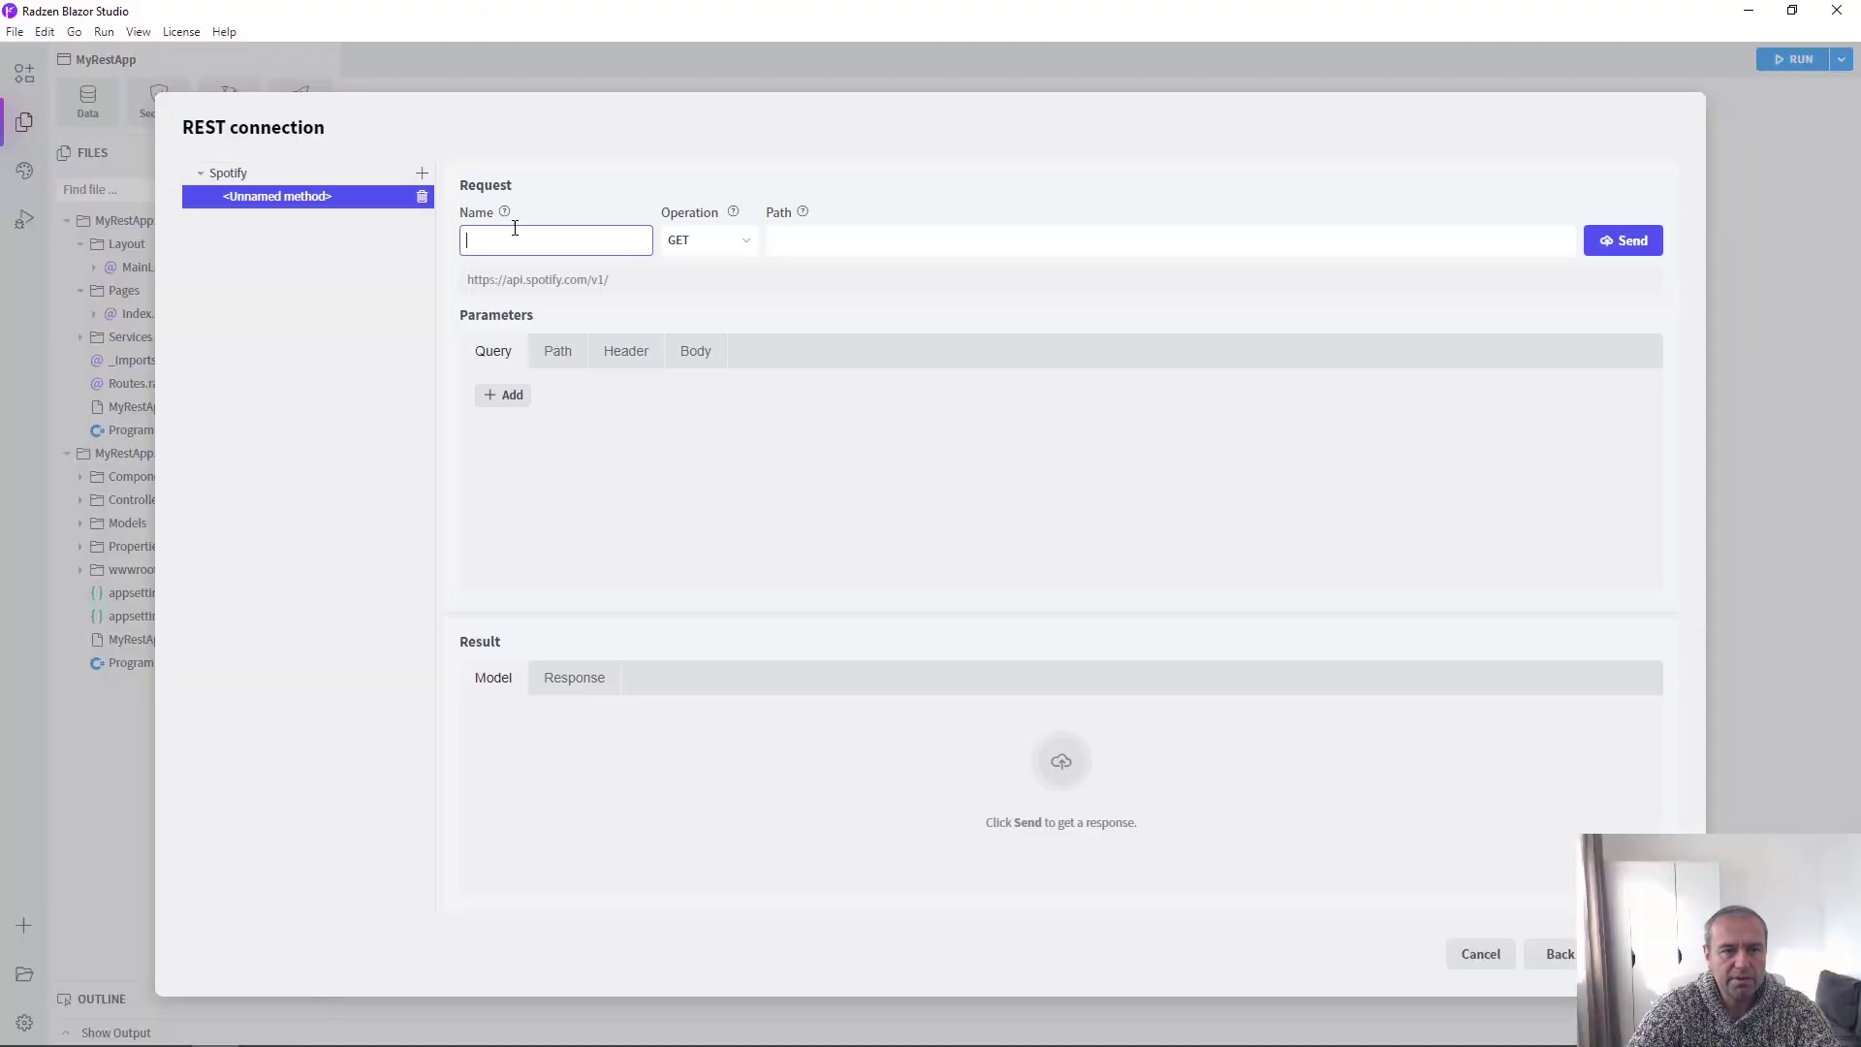
type("GetNewReleases")
key("alt+Tab")
key("Tab")
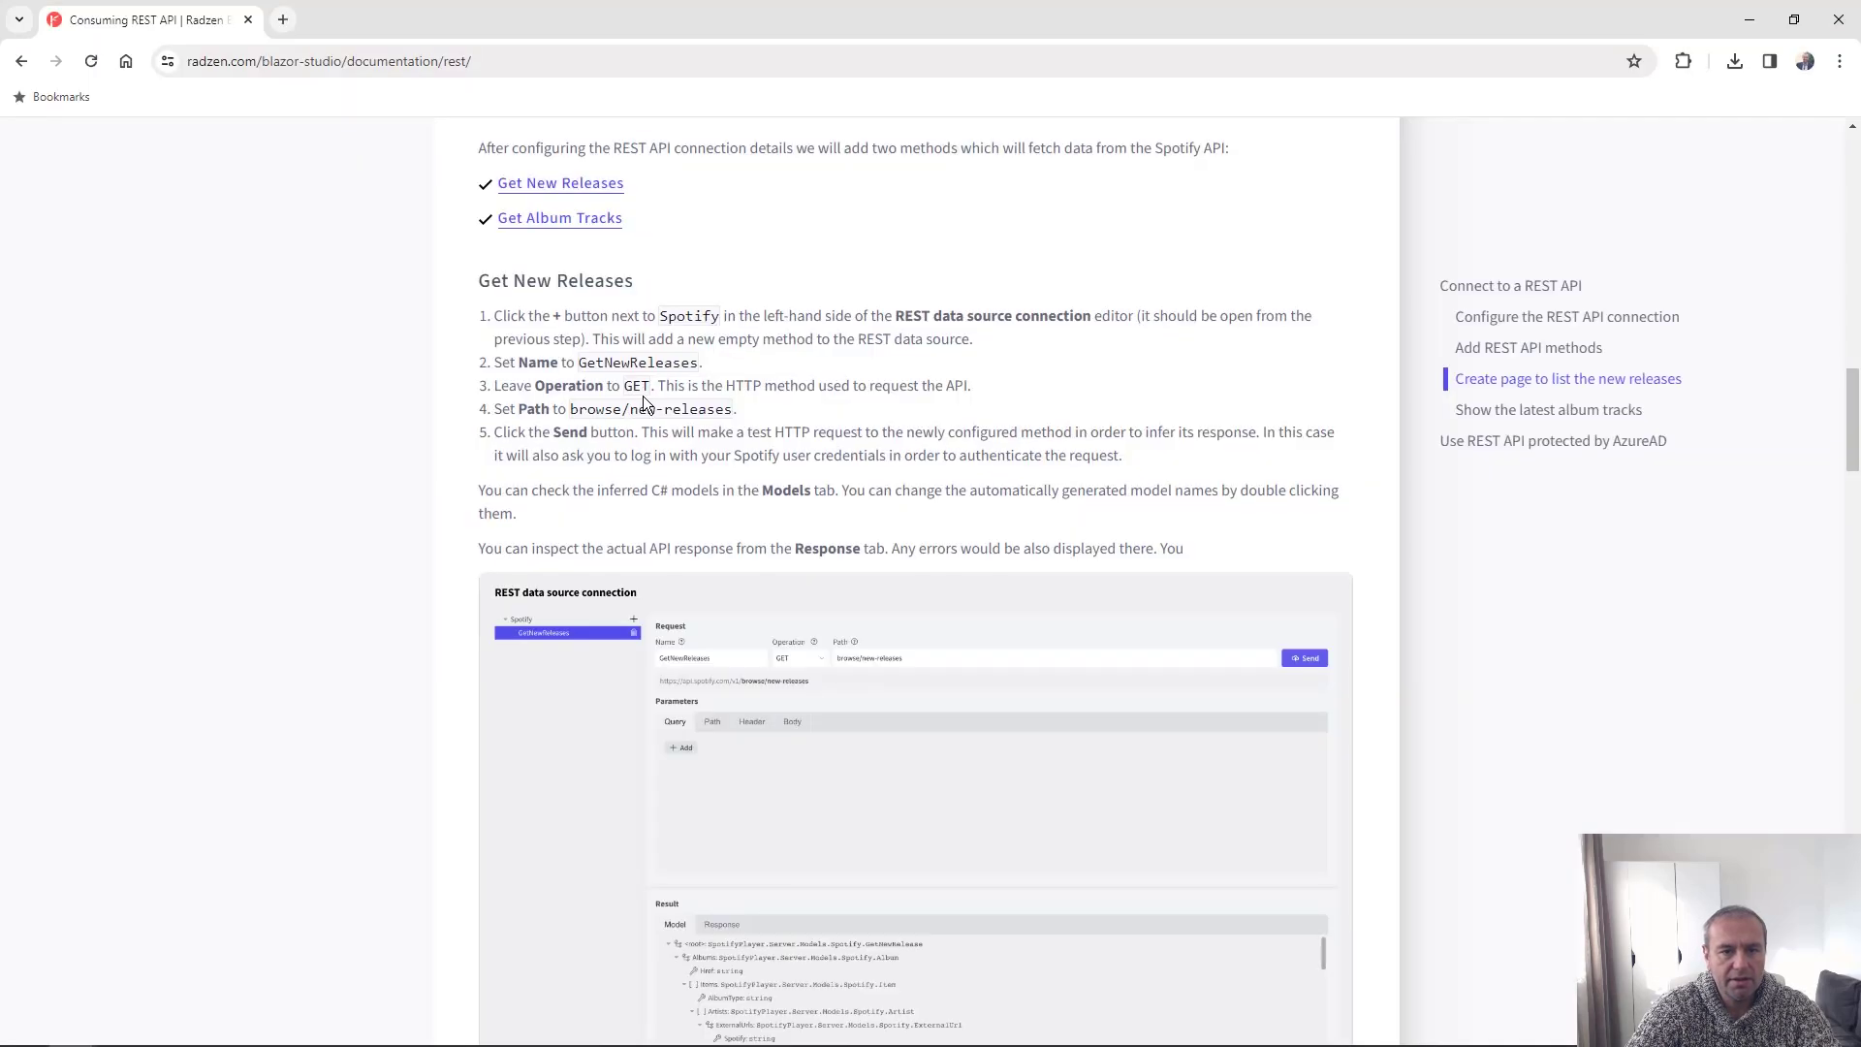
Step: Give GetNewReleases the path browse/new-releases, send a test request, and go back
left_click_drag(571, 409, 733, 410)
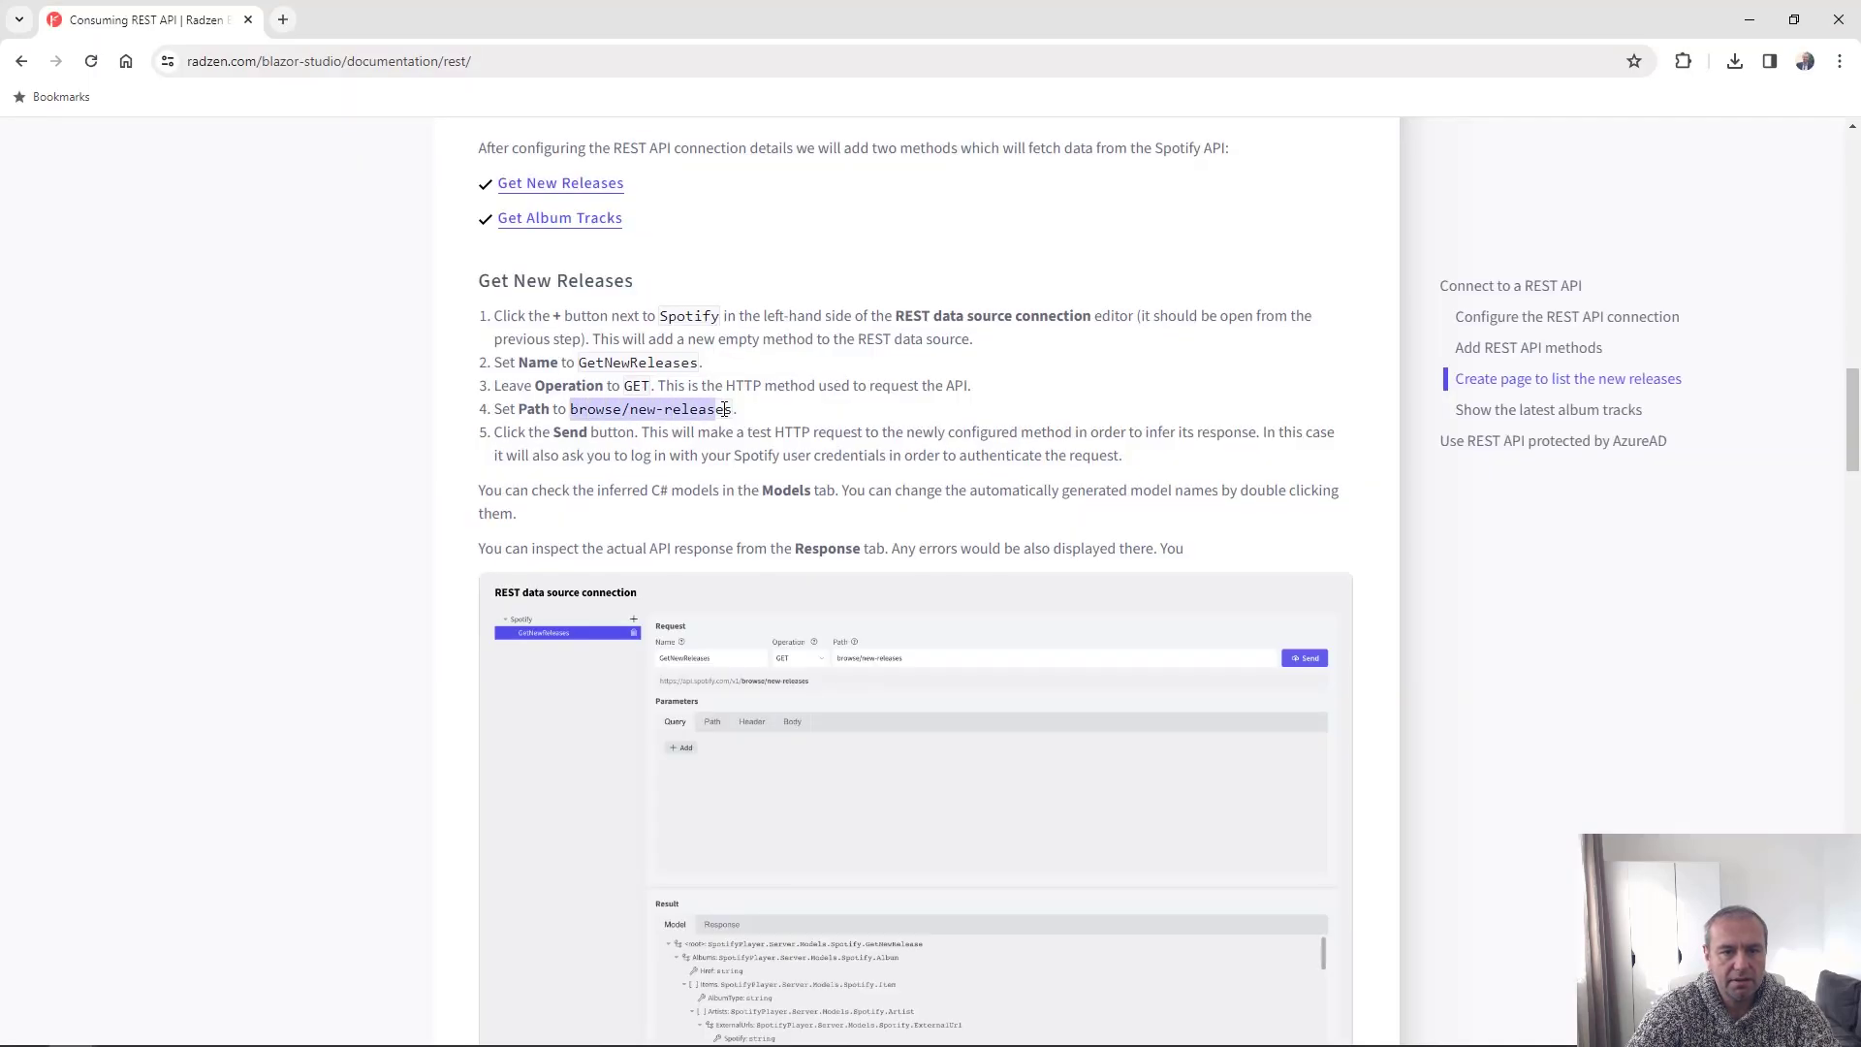
key("ctrl+c")
key("alt+Tab")
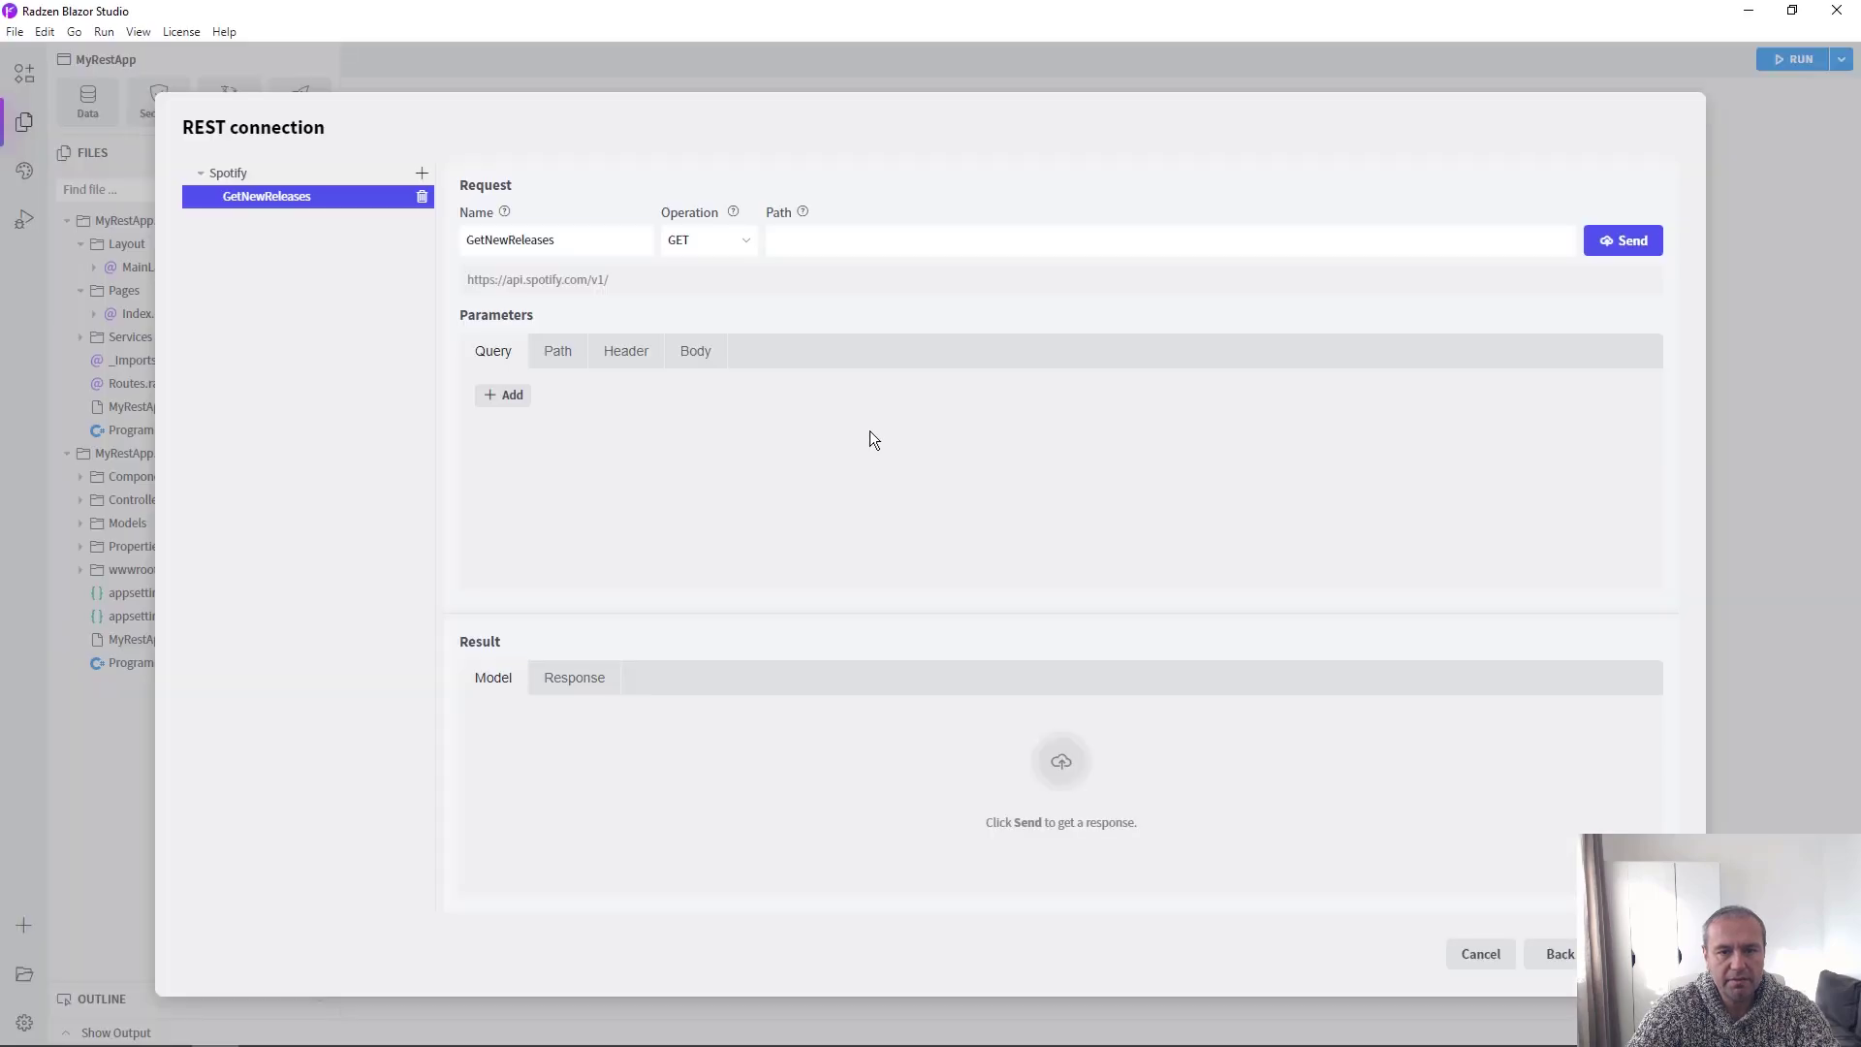
left_click(904, 243)
type("browse/new-releases")
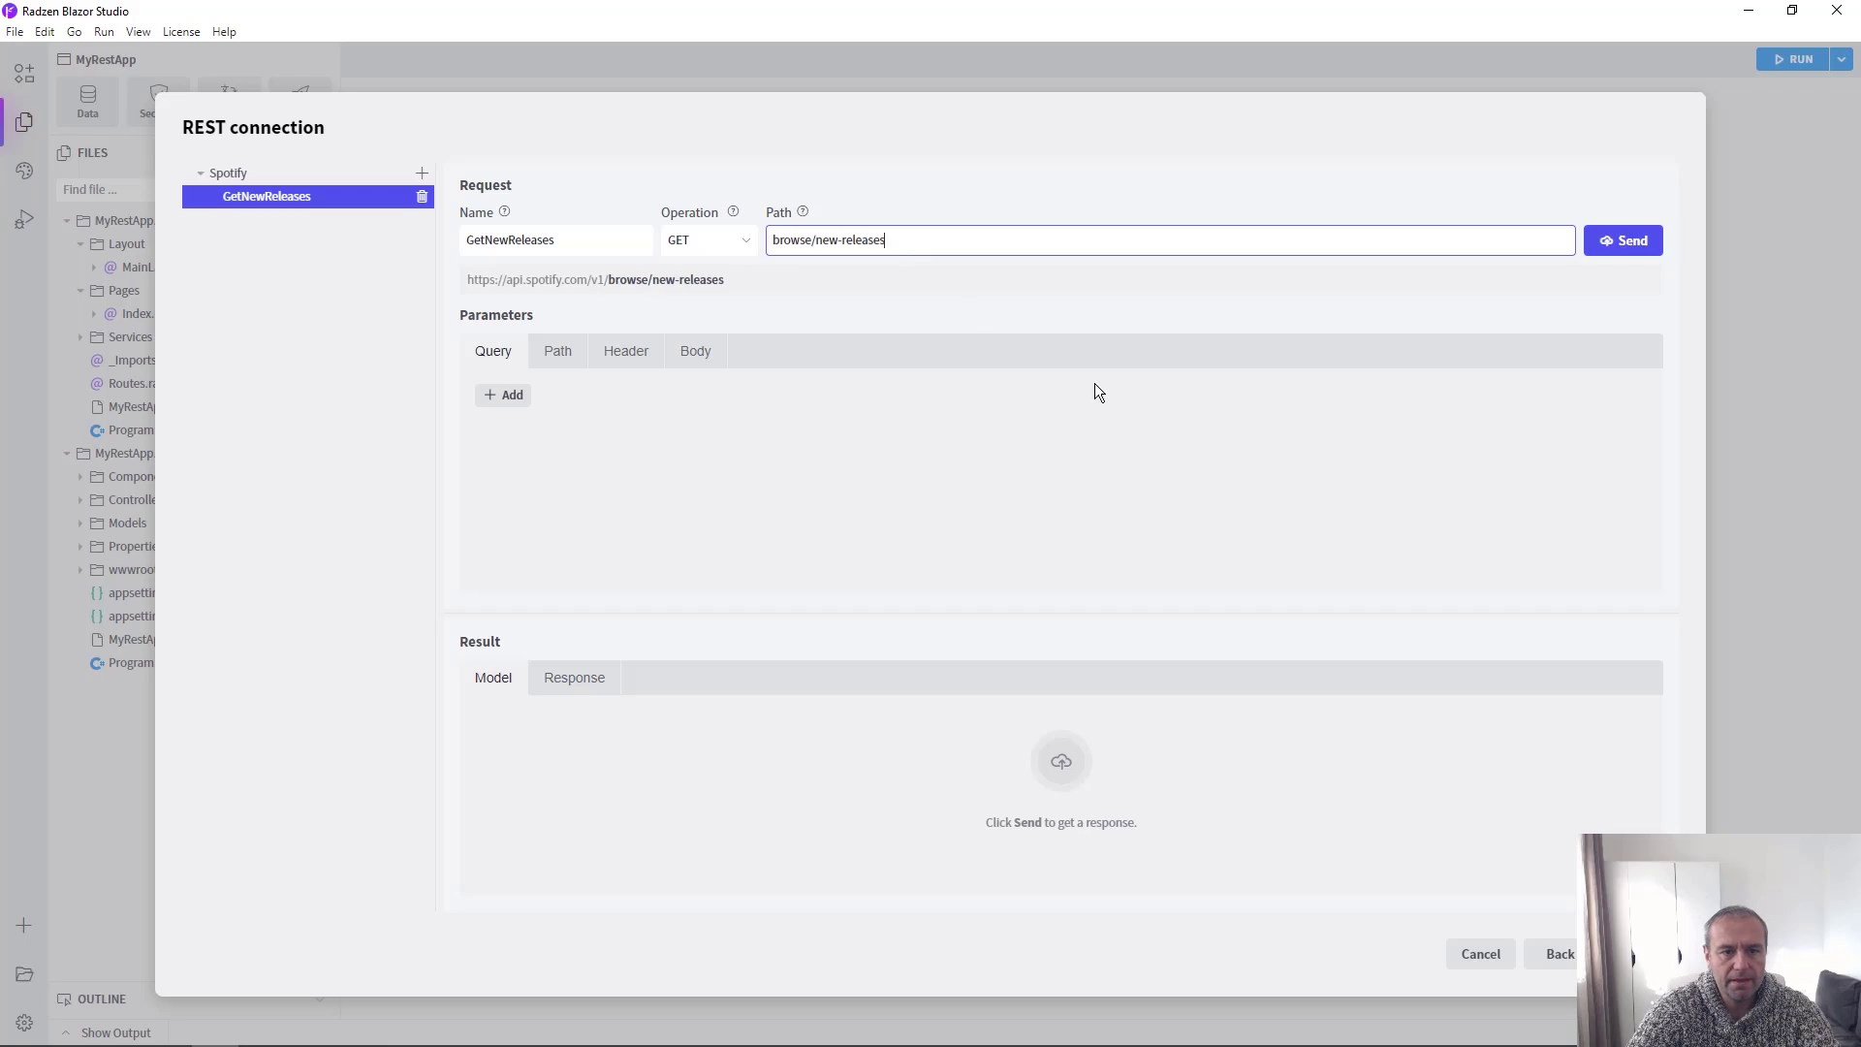
left_click(1626, 242)
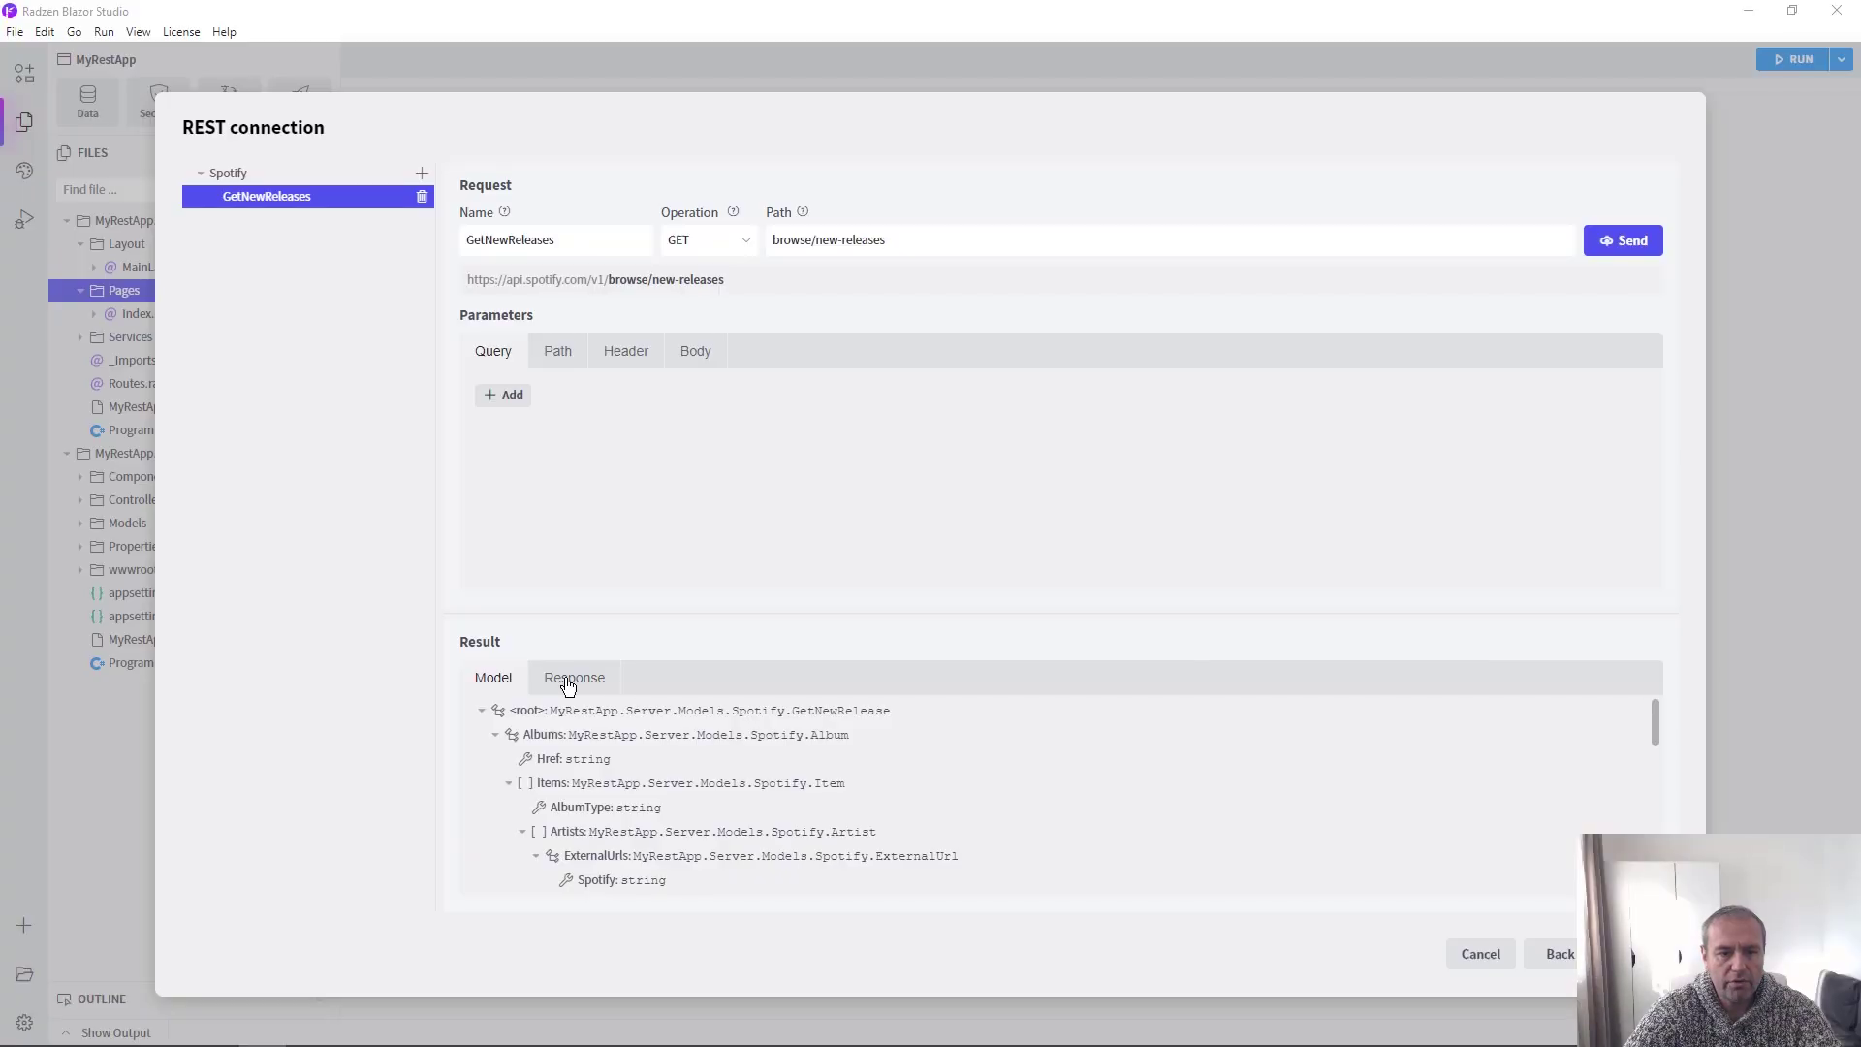
scroll(877, 804, "down", 2)
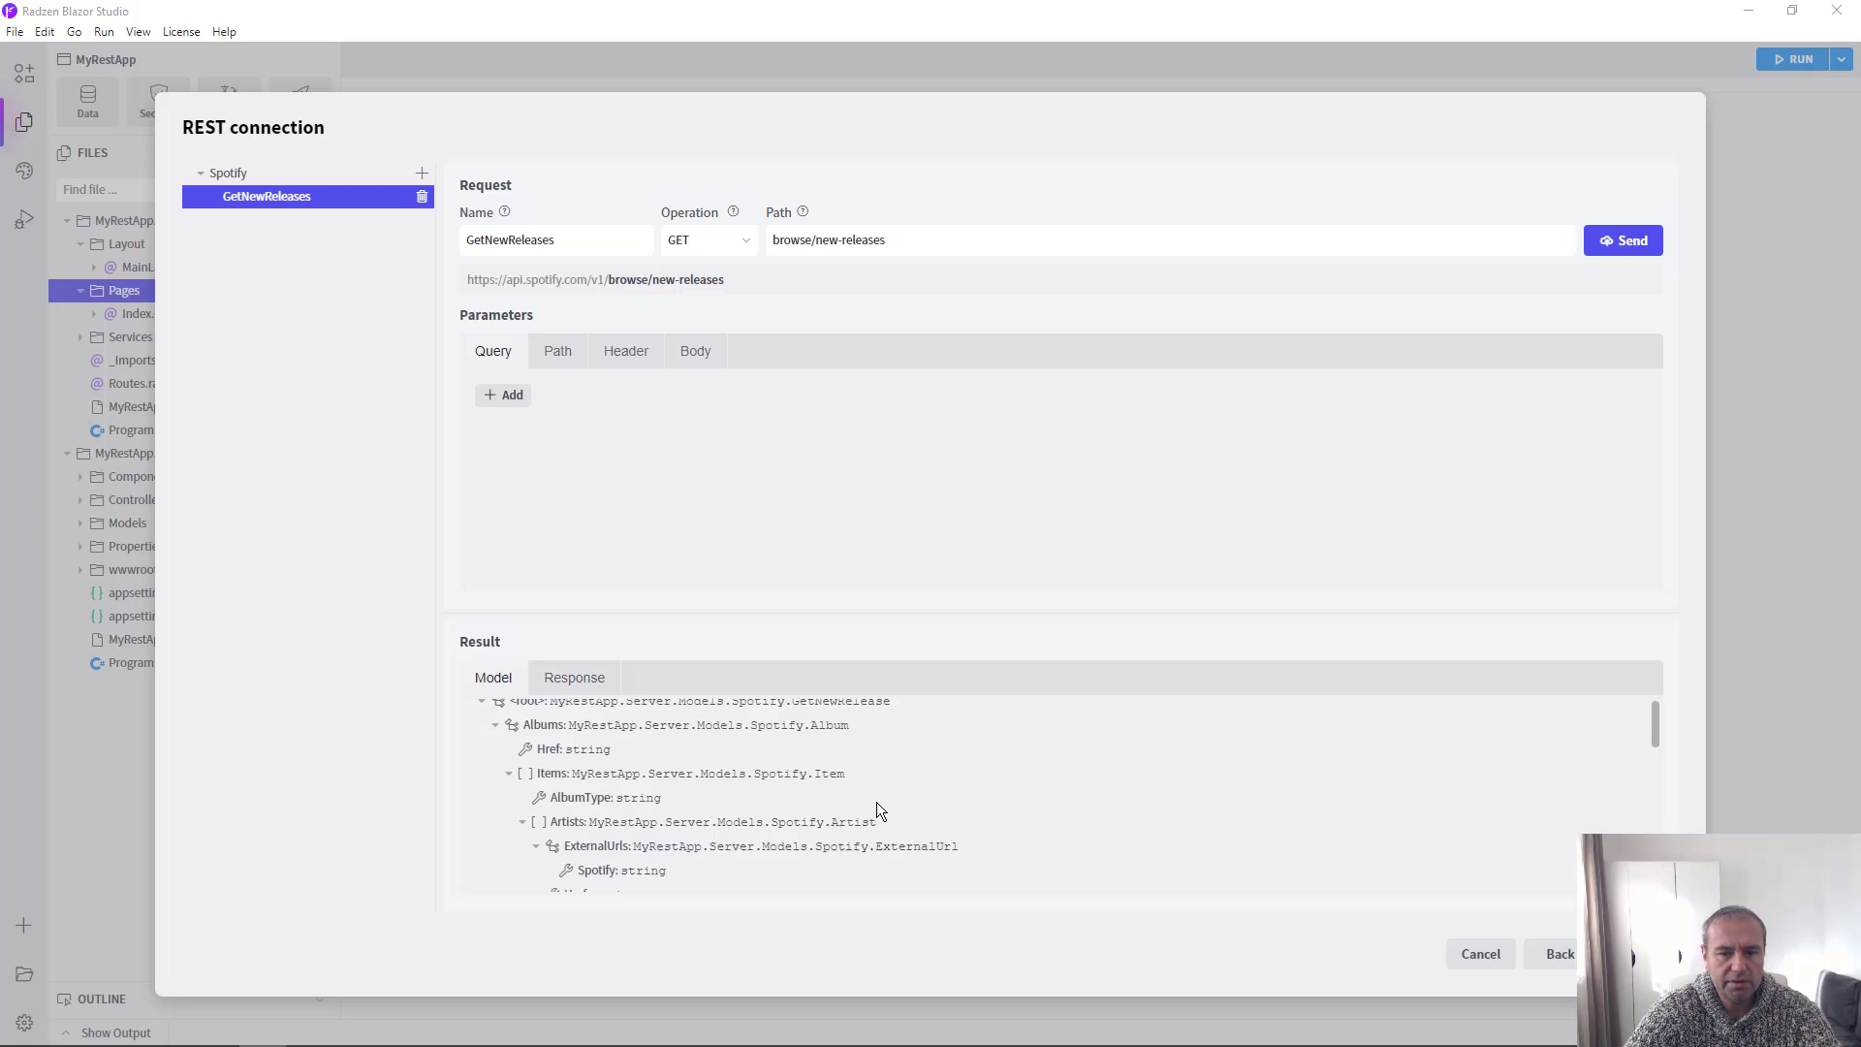
scroll(877, 804, "down", 2)
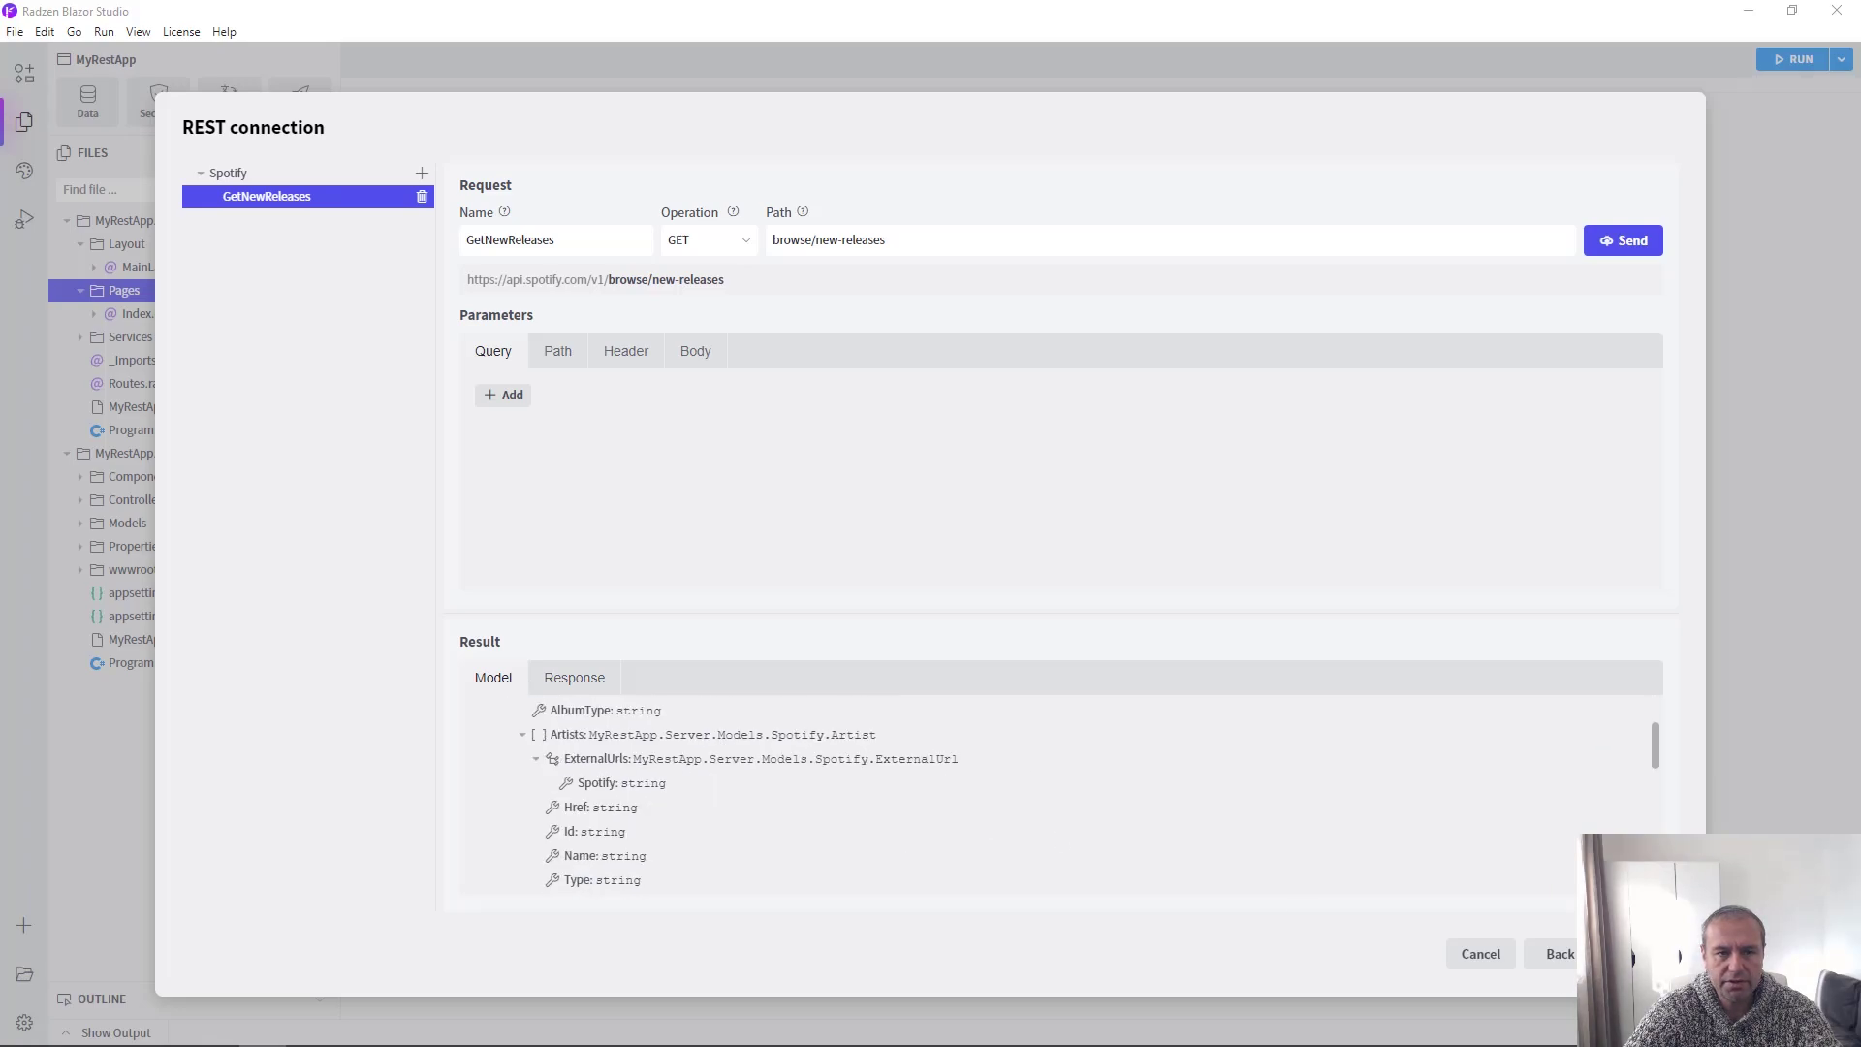
left_click(1636, 955)
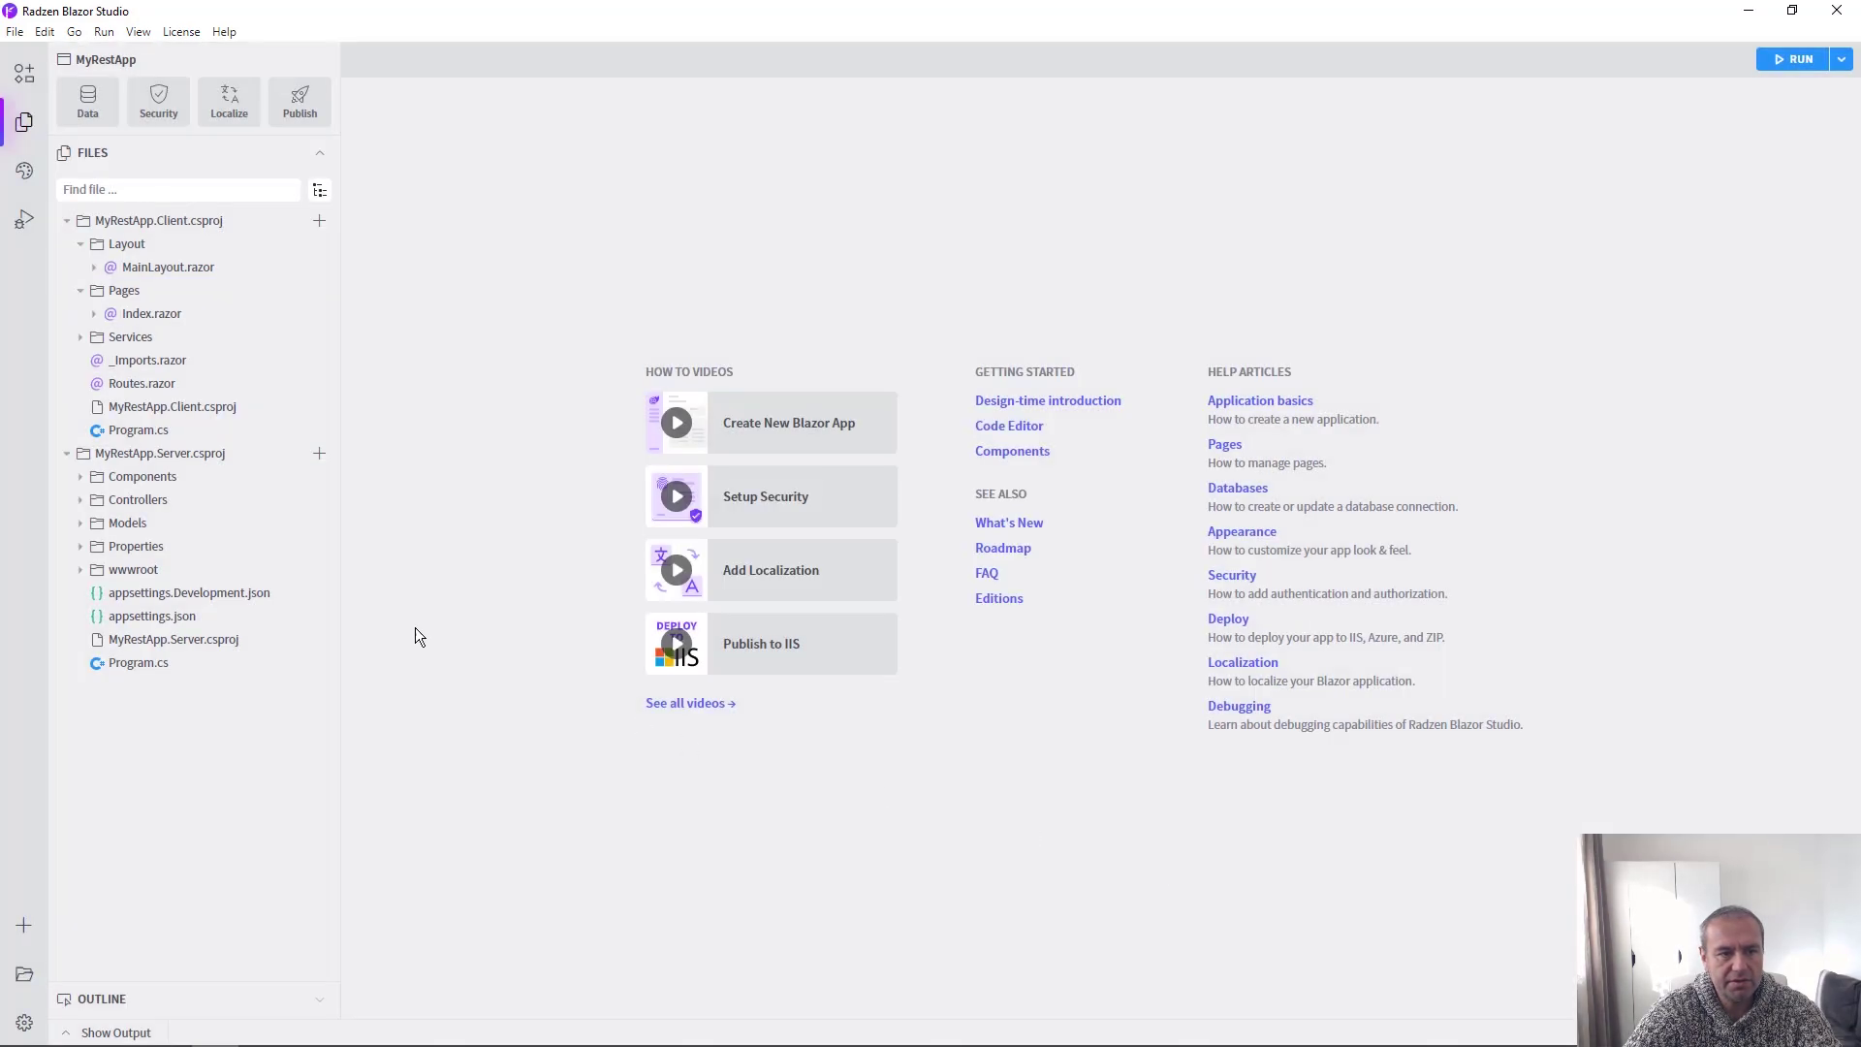
Step: Expand the client Services folder and open SpotifyService.cs
left_click(80, 337)
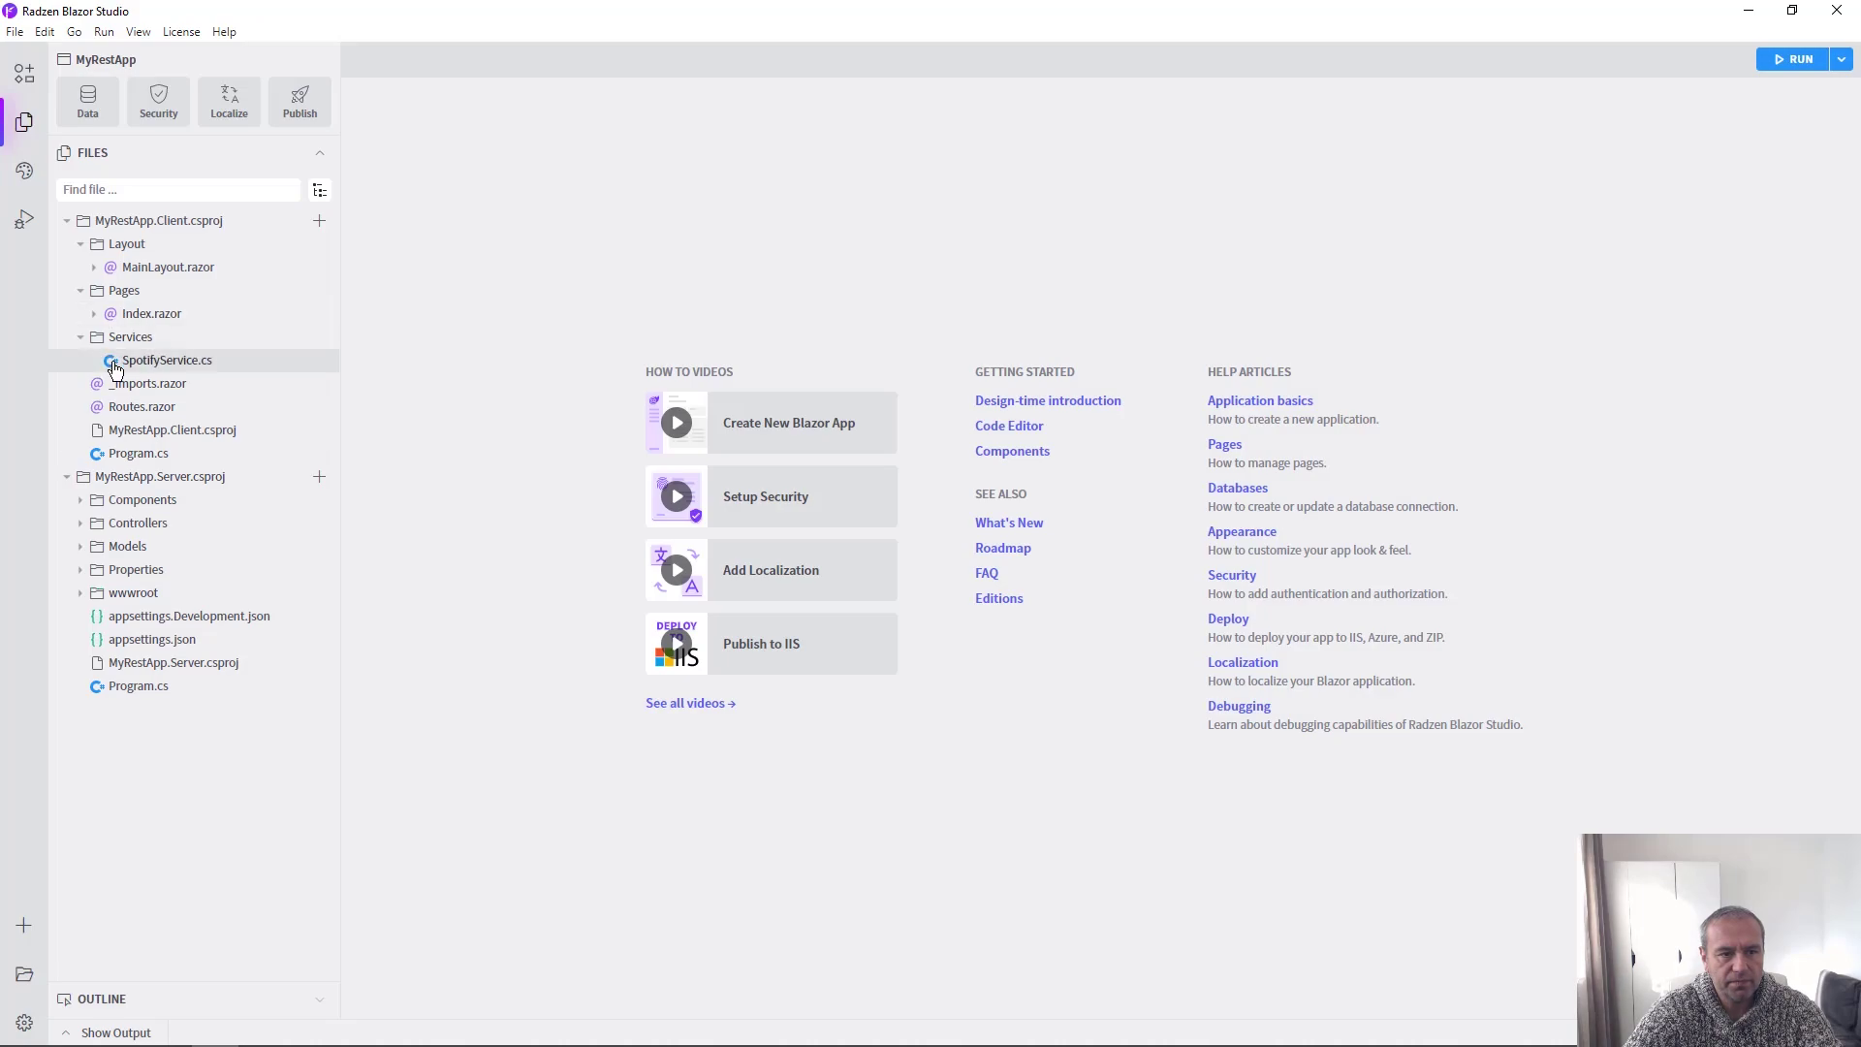
left_click(117, 362)
scroll(1463, 726, "down", 3)
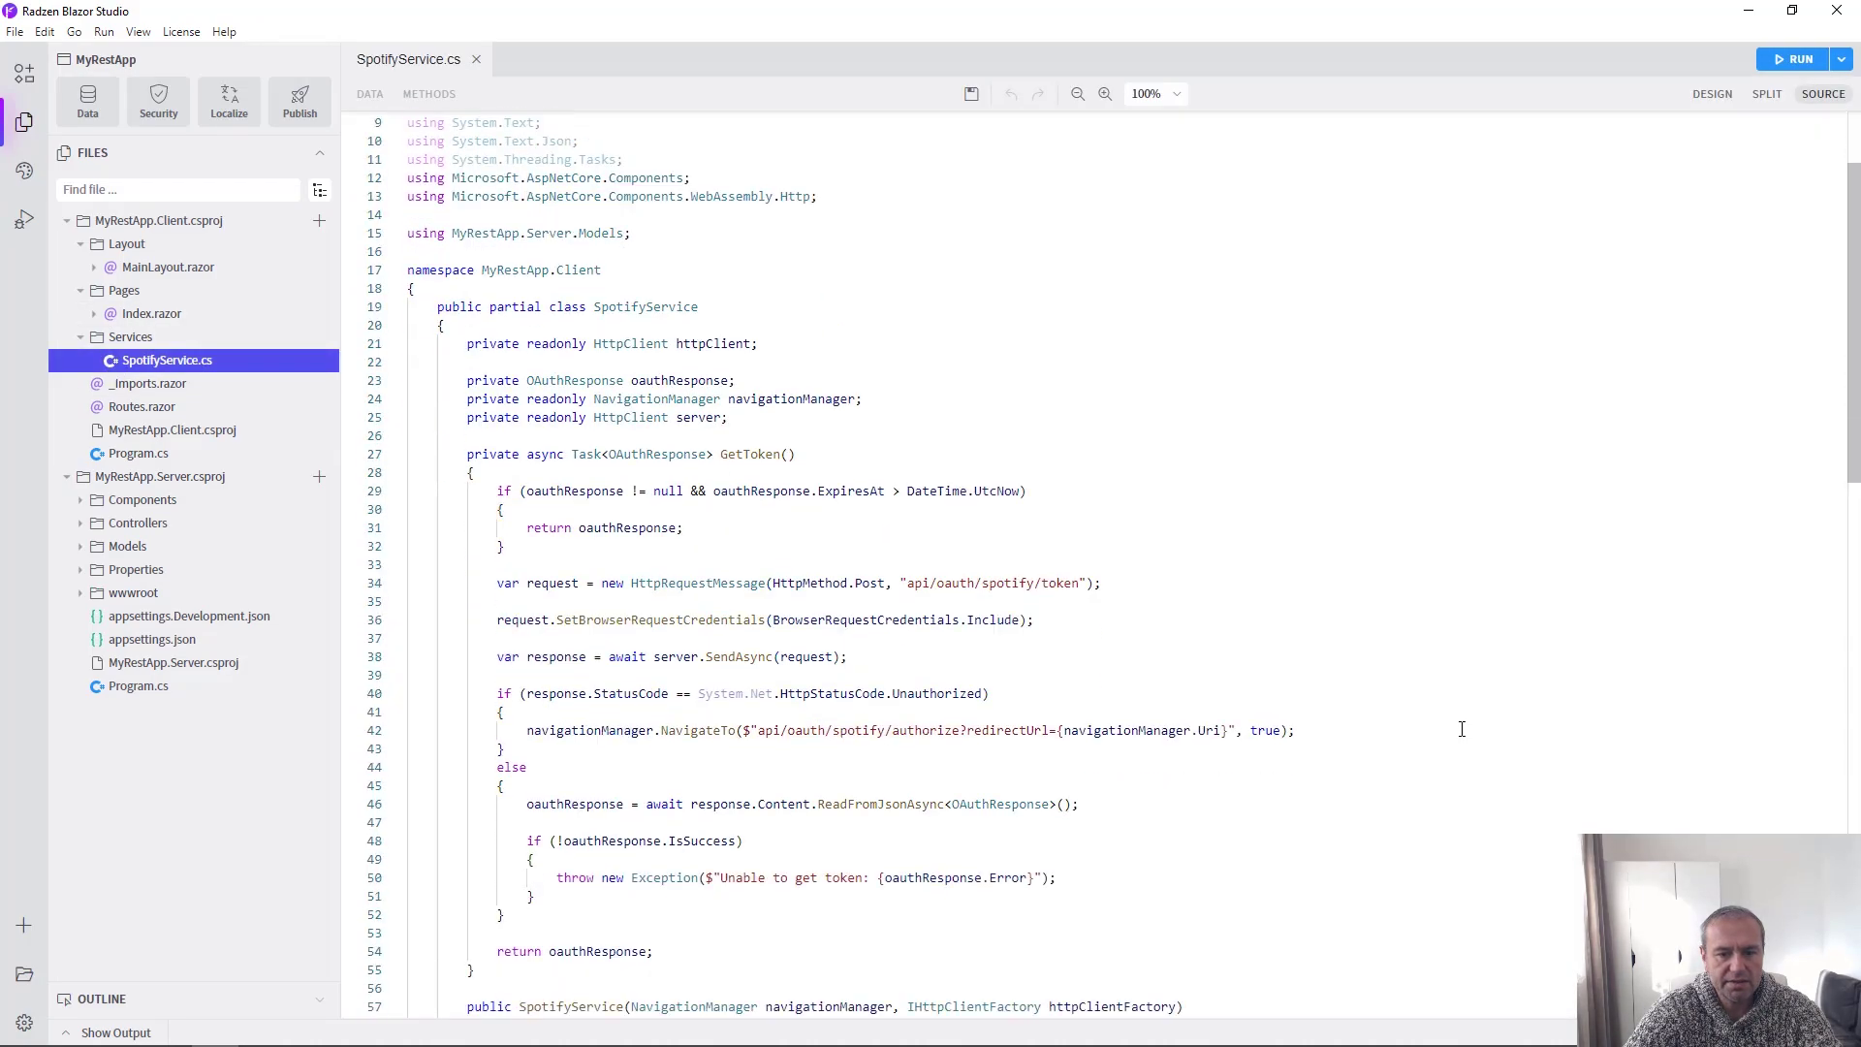
scroll(1461, 730, "down", 4)
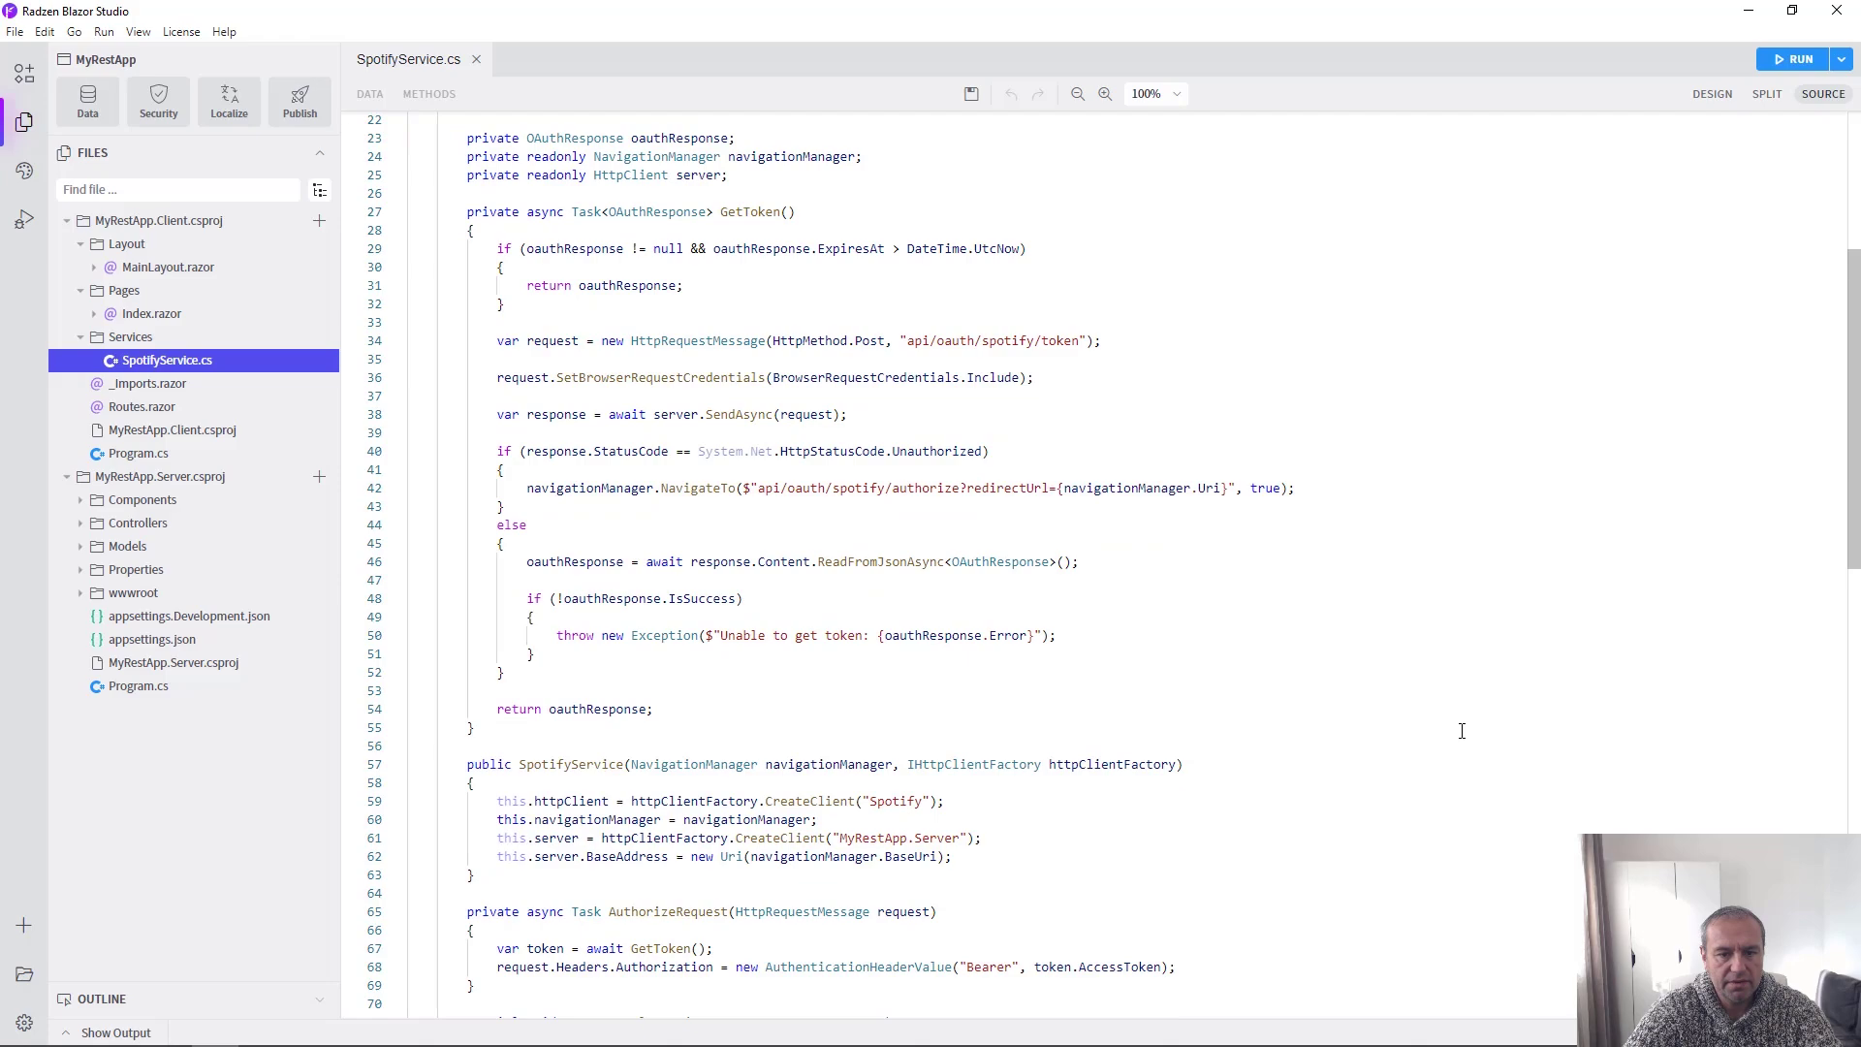
scroll(1461, 731, "down", 3)
scroll(1462, 730, "down", 2)
scroll(1462, 730, "down", 4)
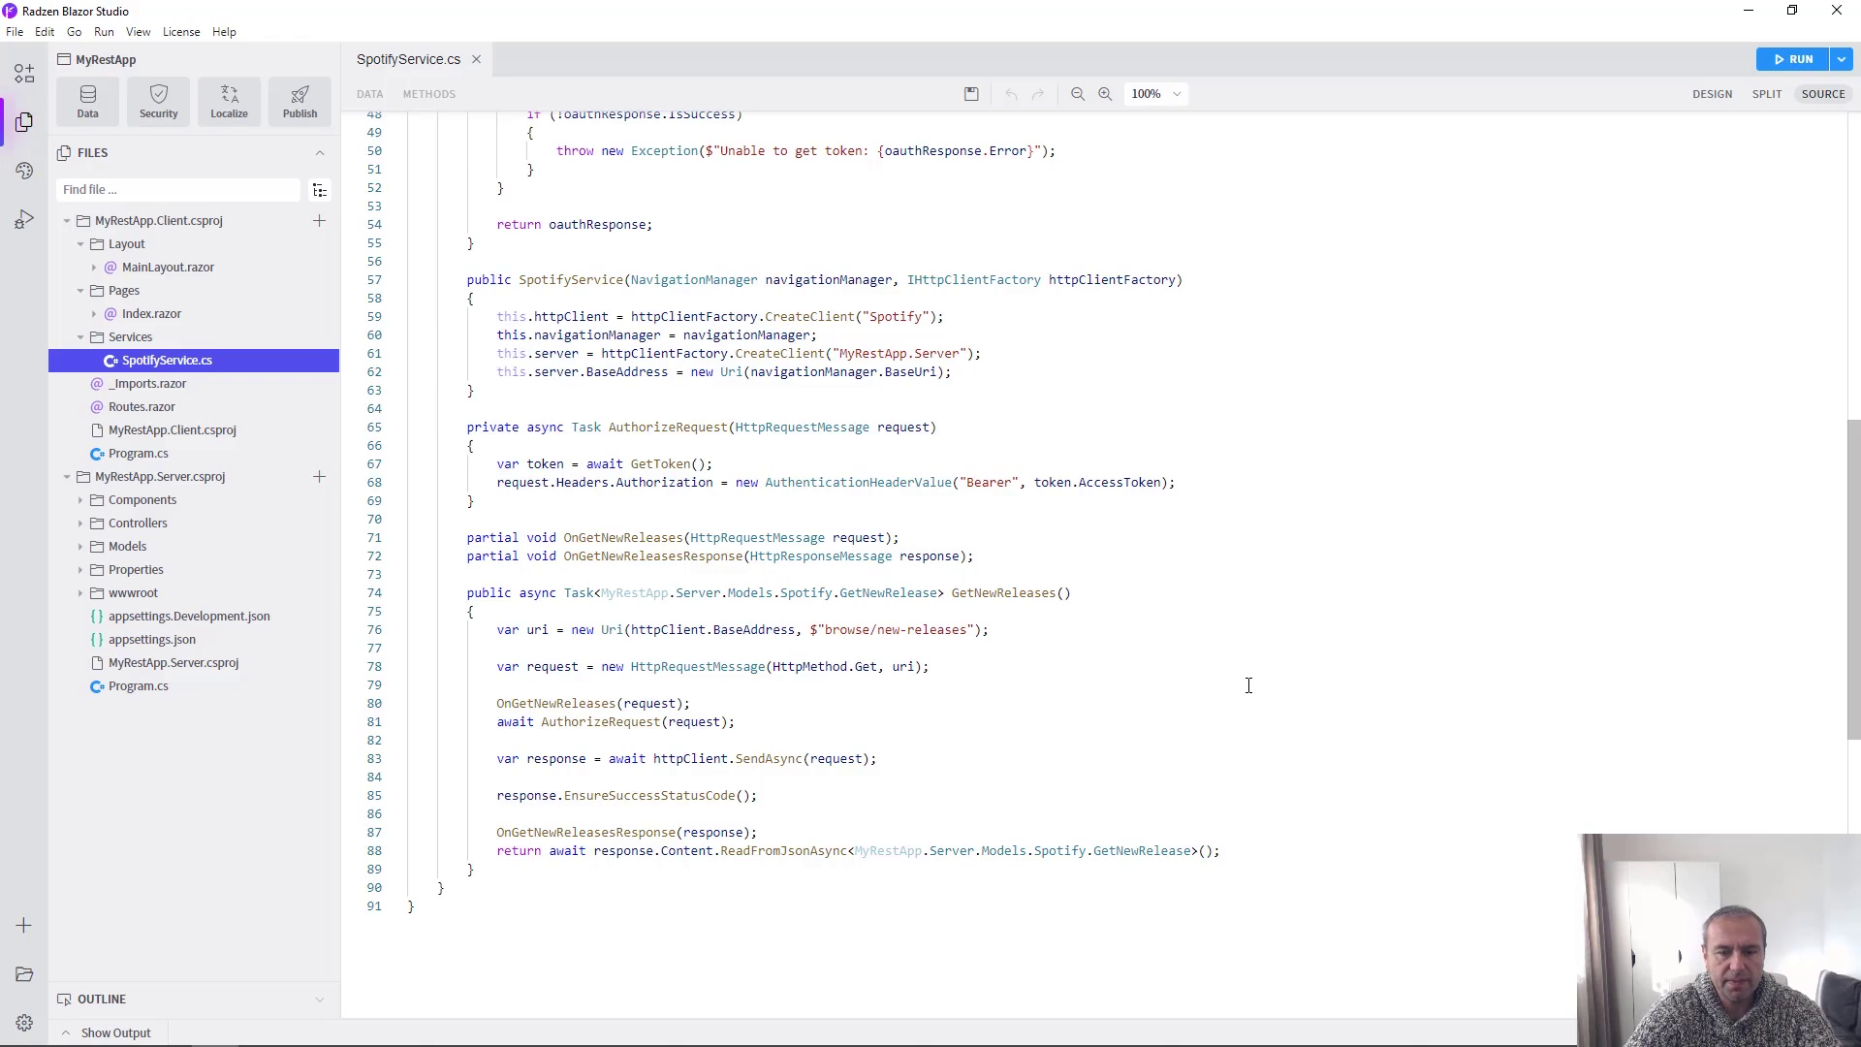
scroll(924, 703, "up", 5)
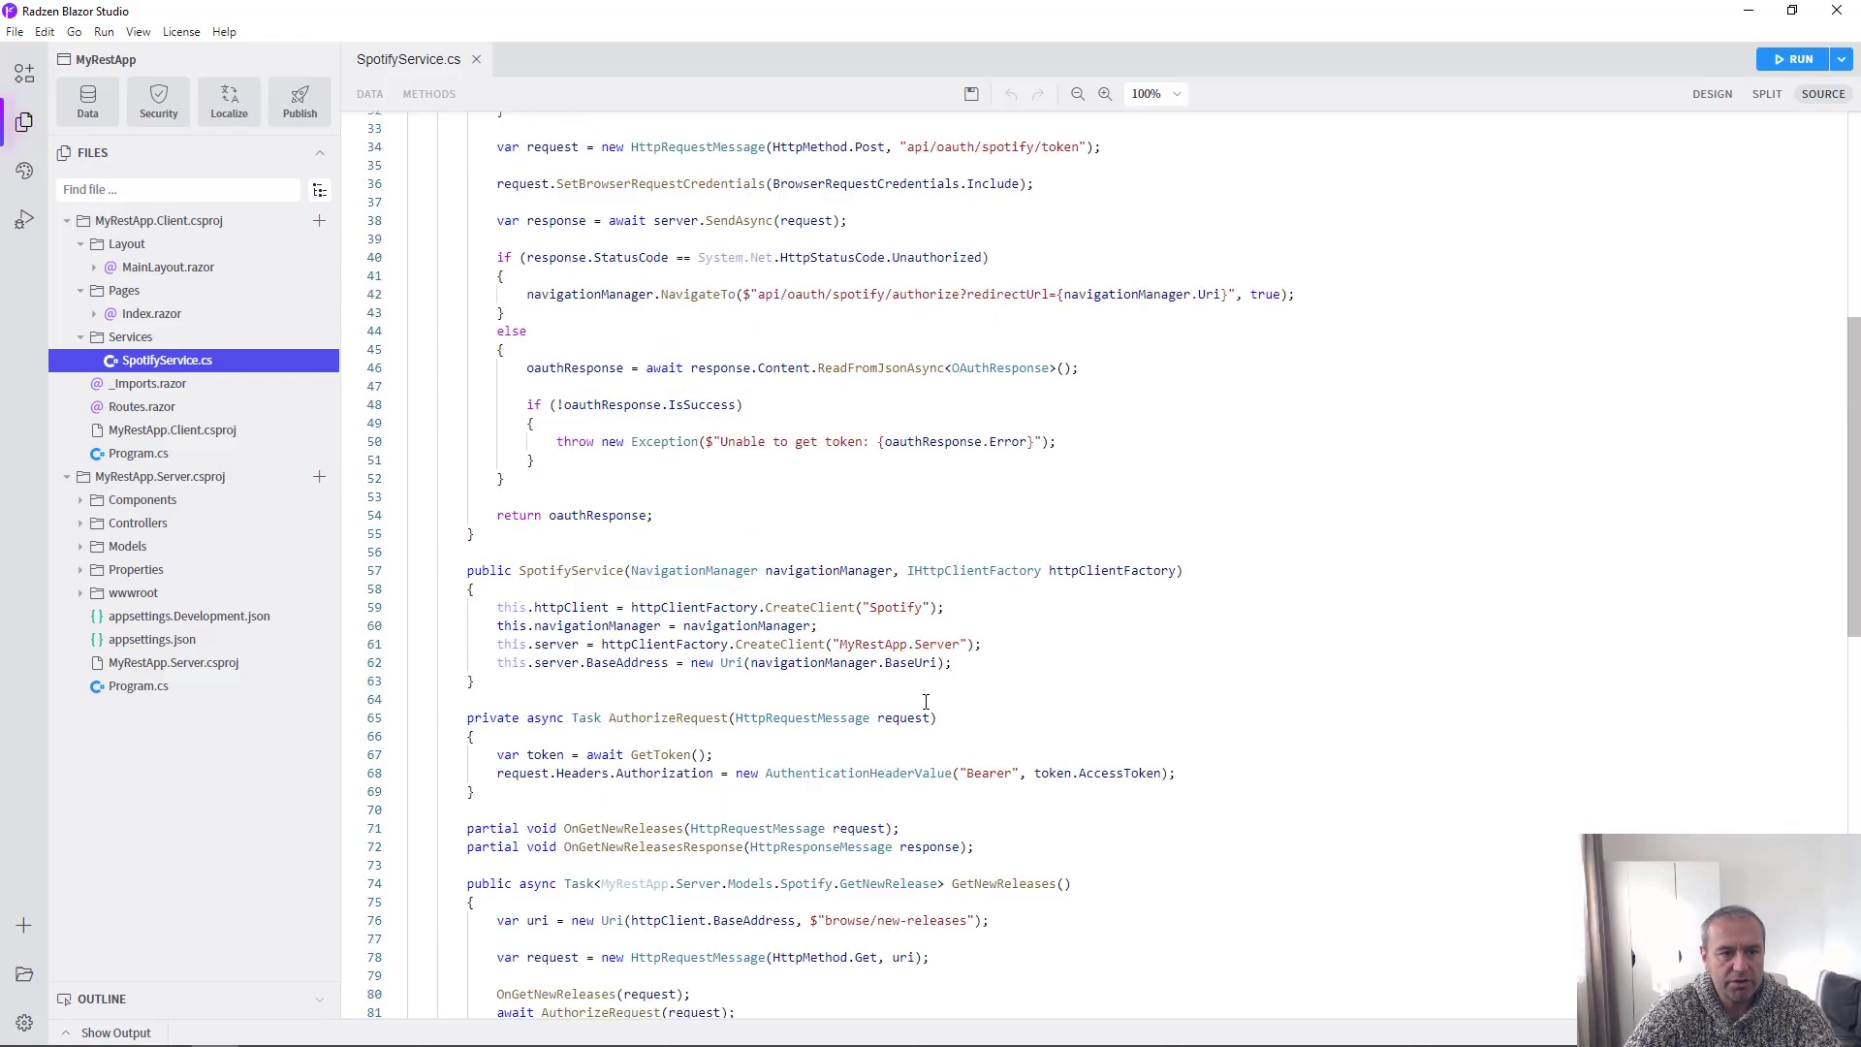
Step: Create an empty page in Pages named NewReleases, included in main navigation
right_click(175, 291)
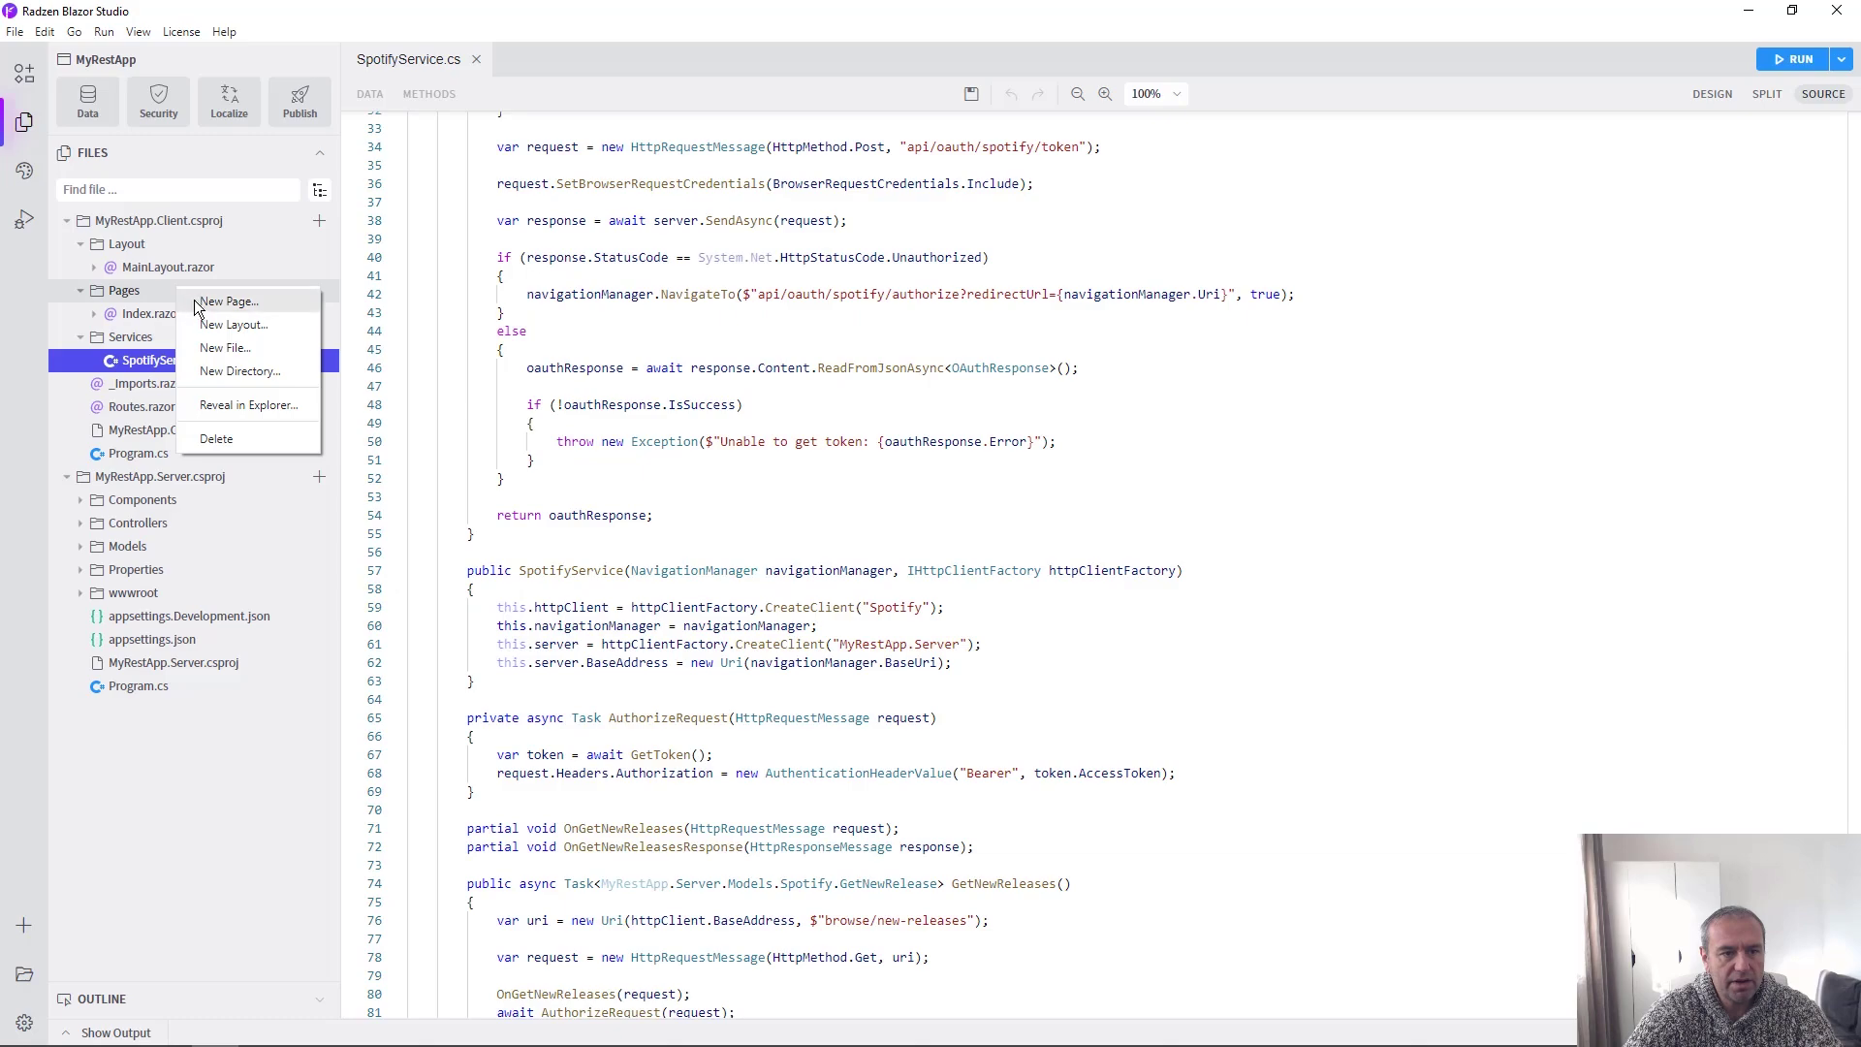
left_click(200, 306)
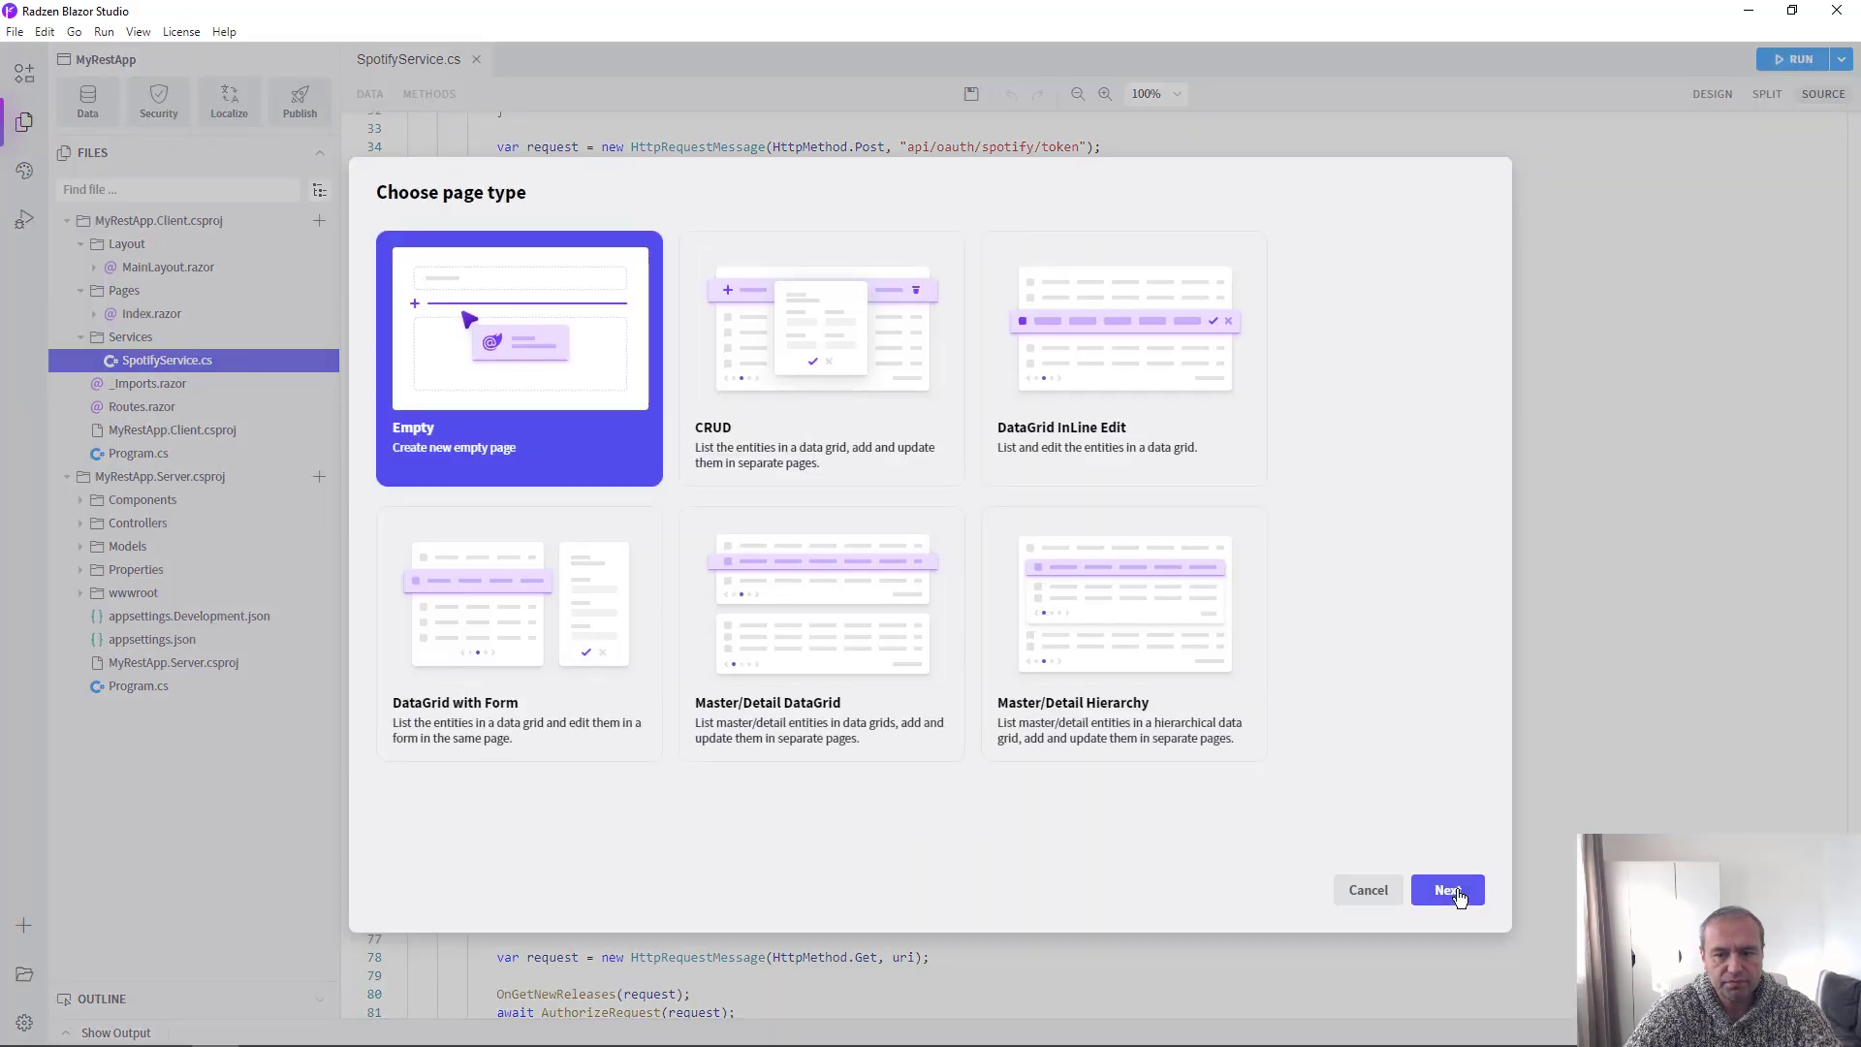
left_click(1432, 889)
left_click(1036, 306)
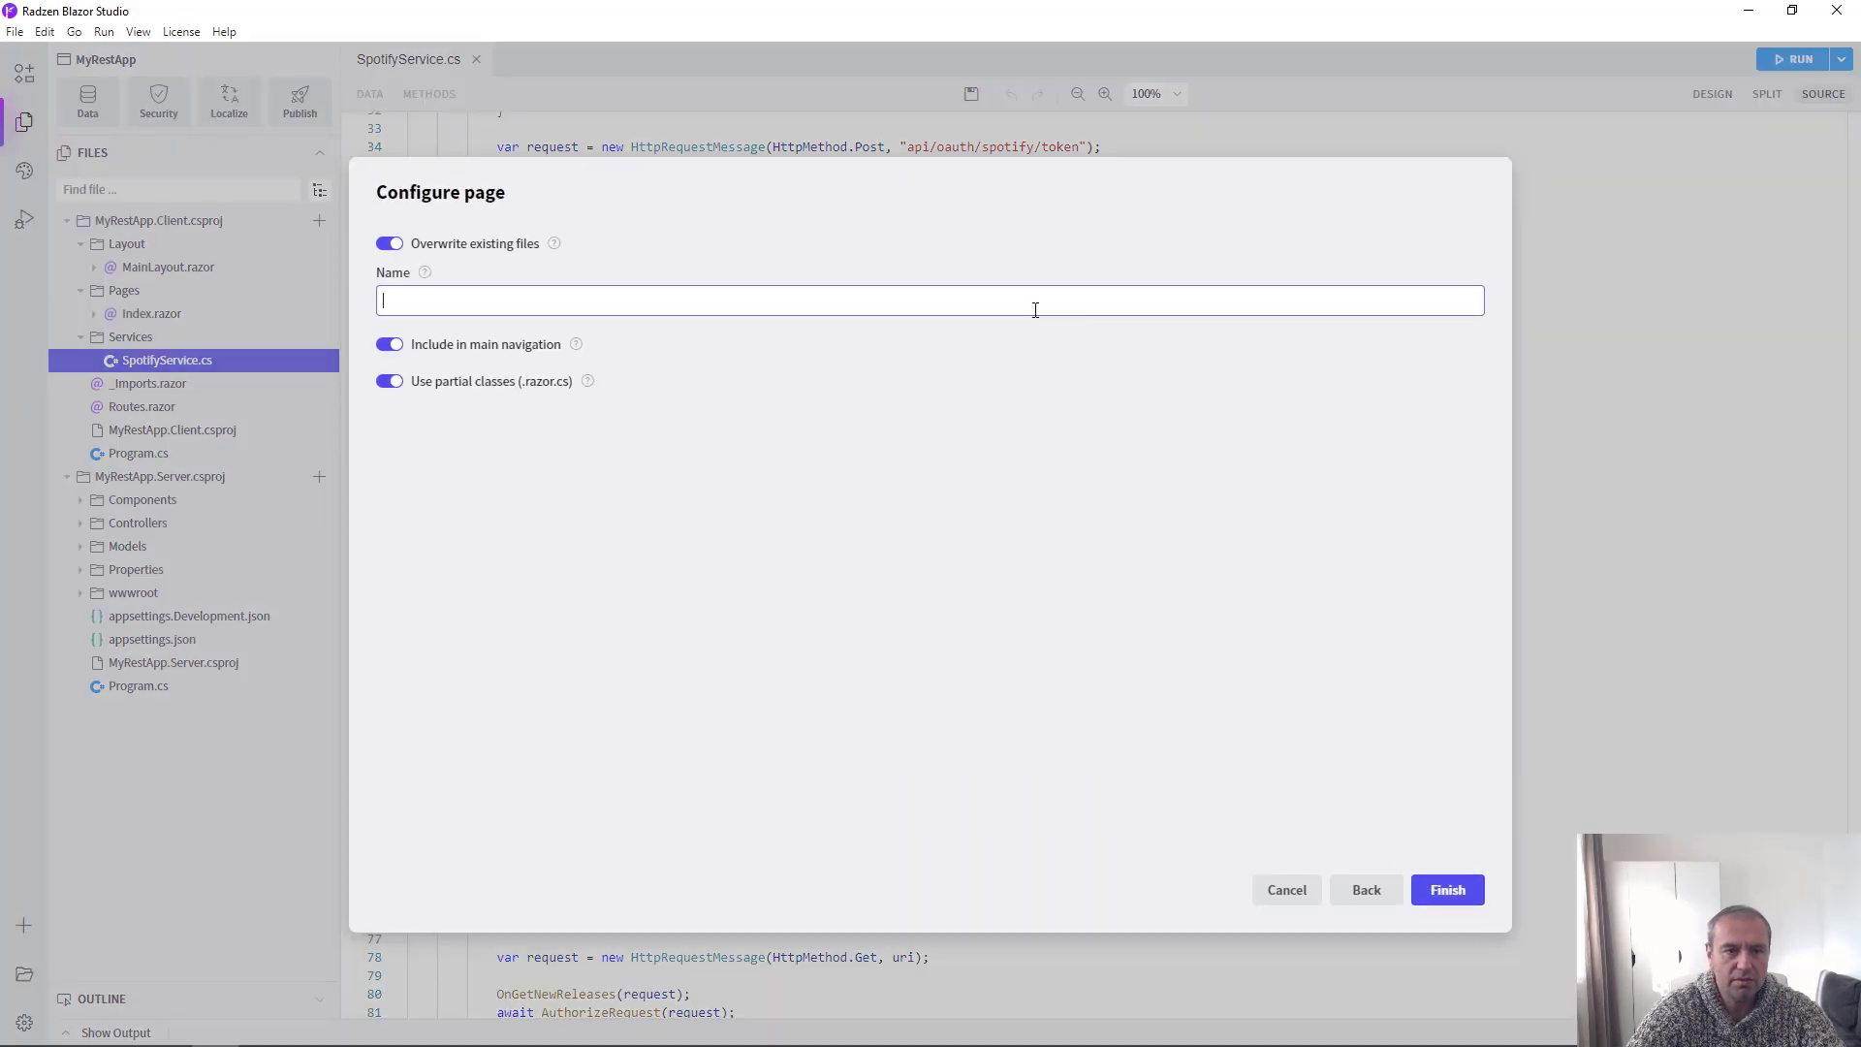
type("NewRe")
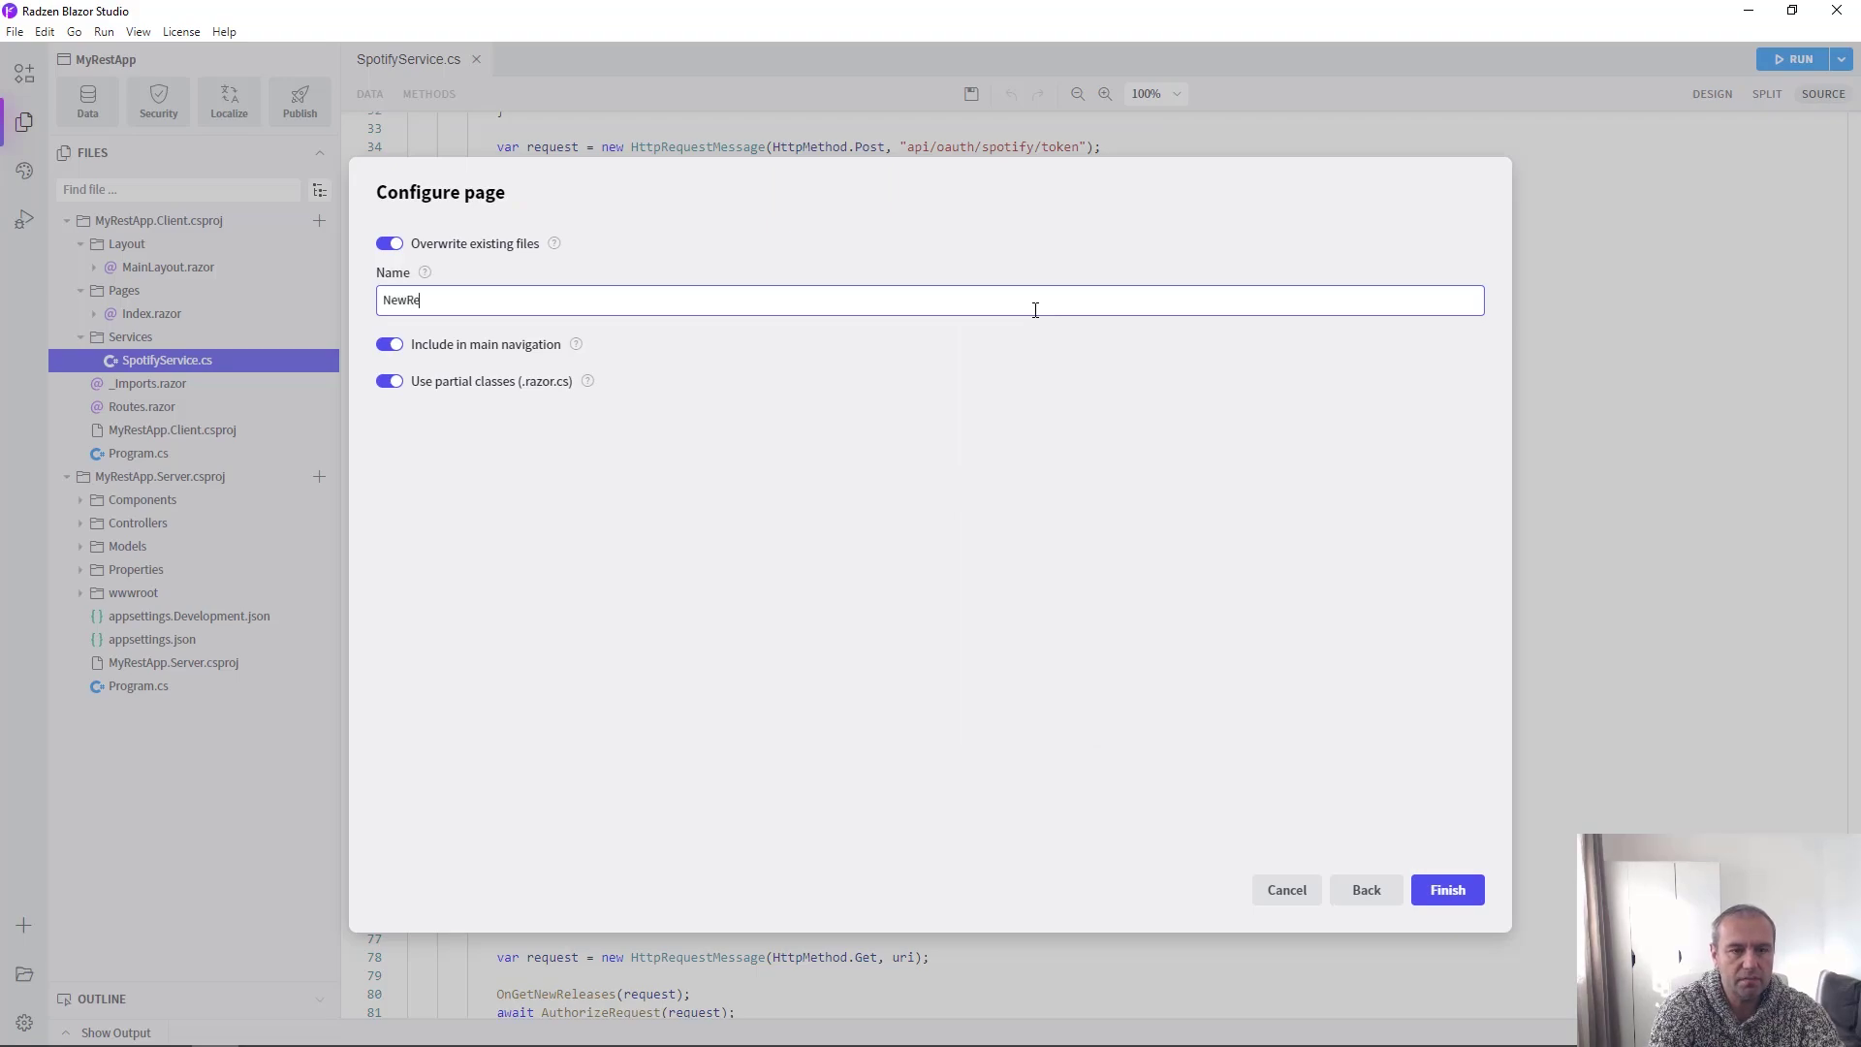
type("leases")
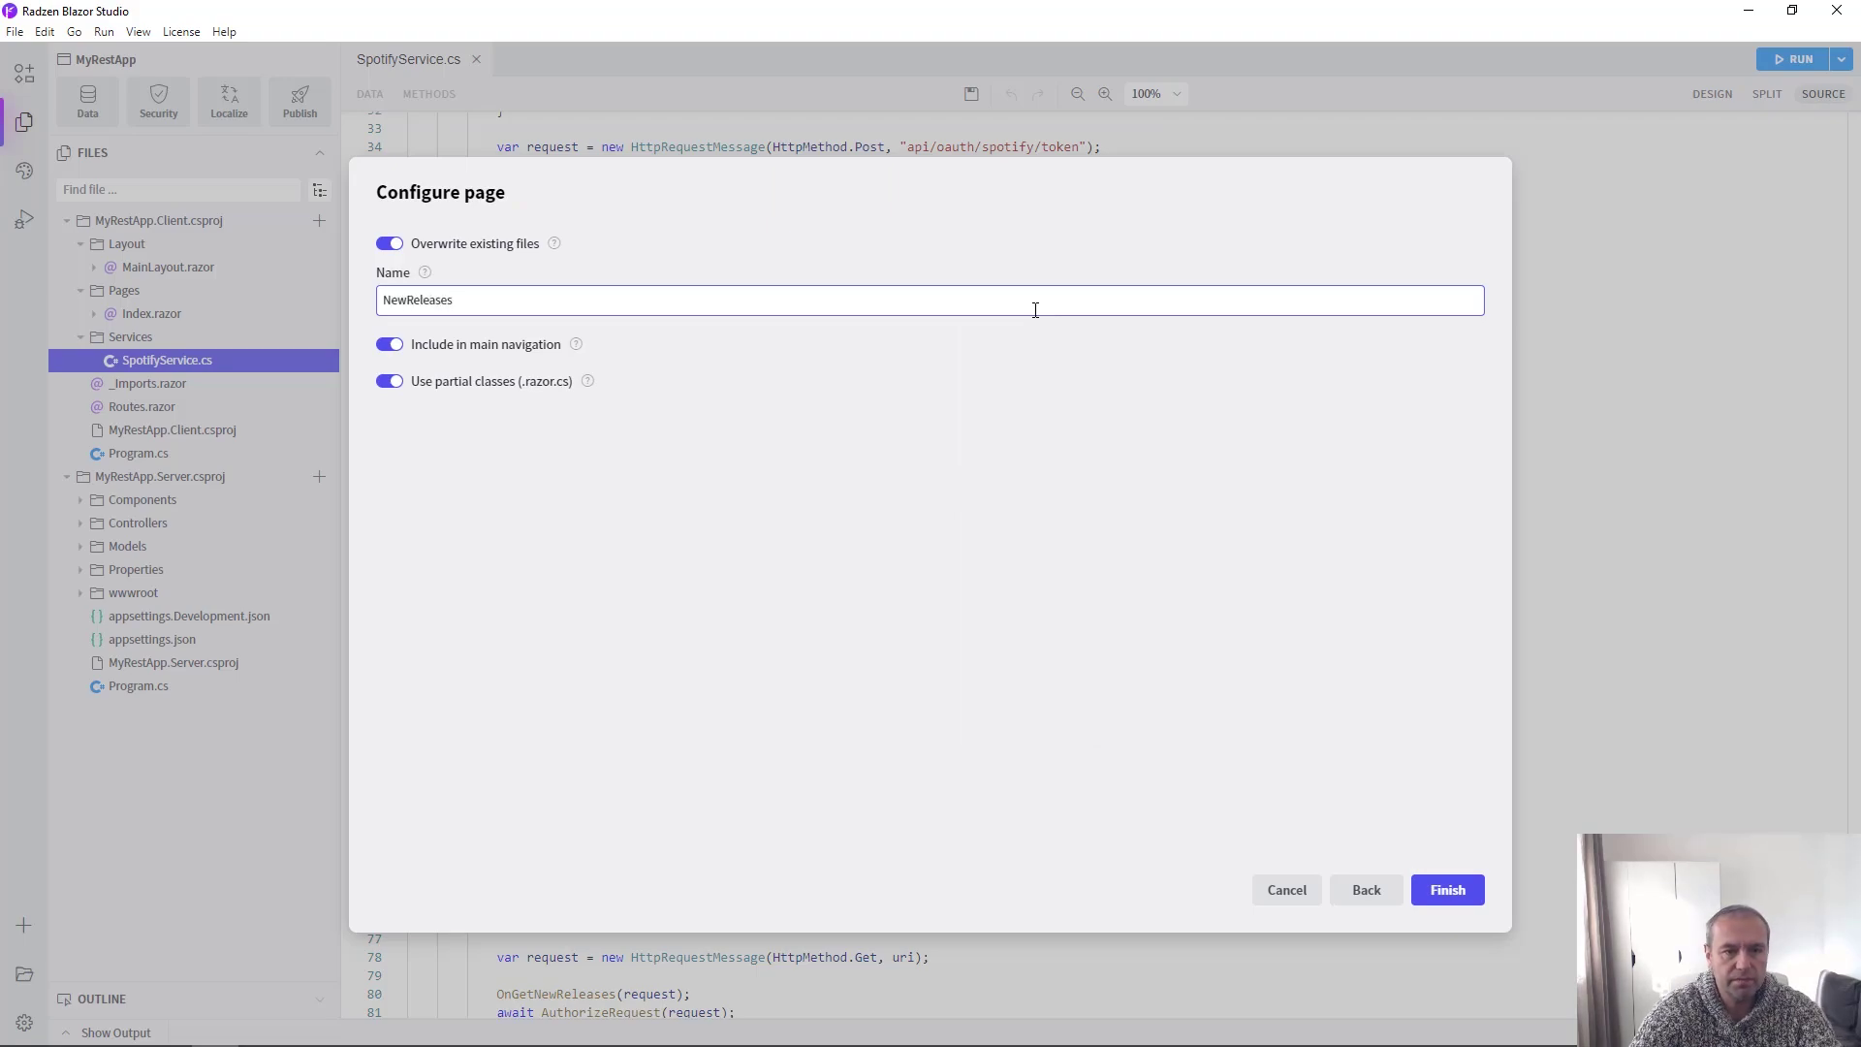
left_click(1474, 890)
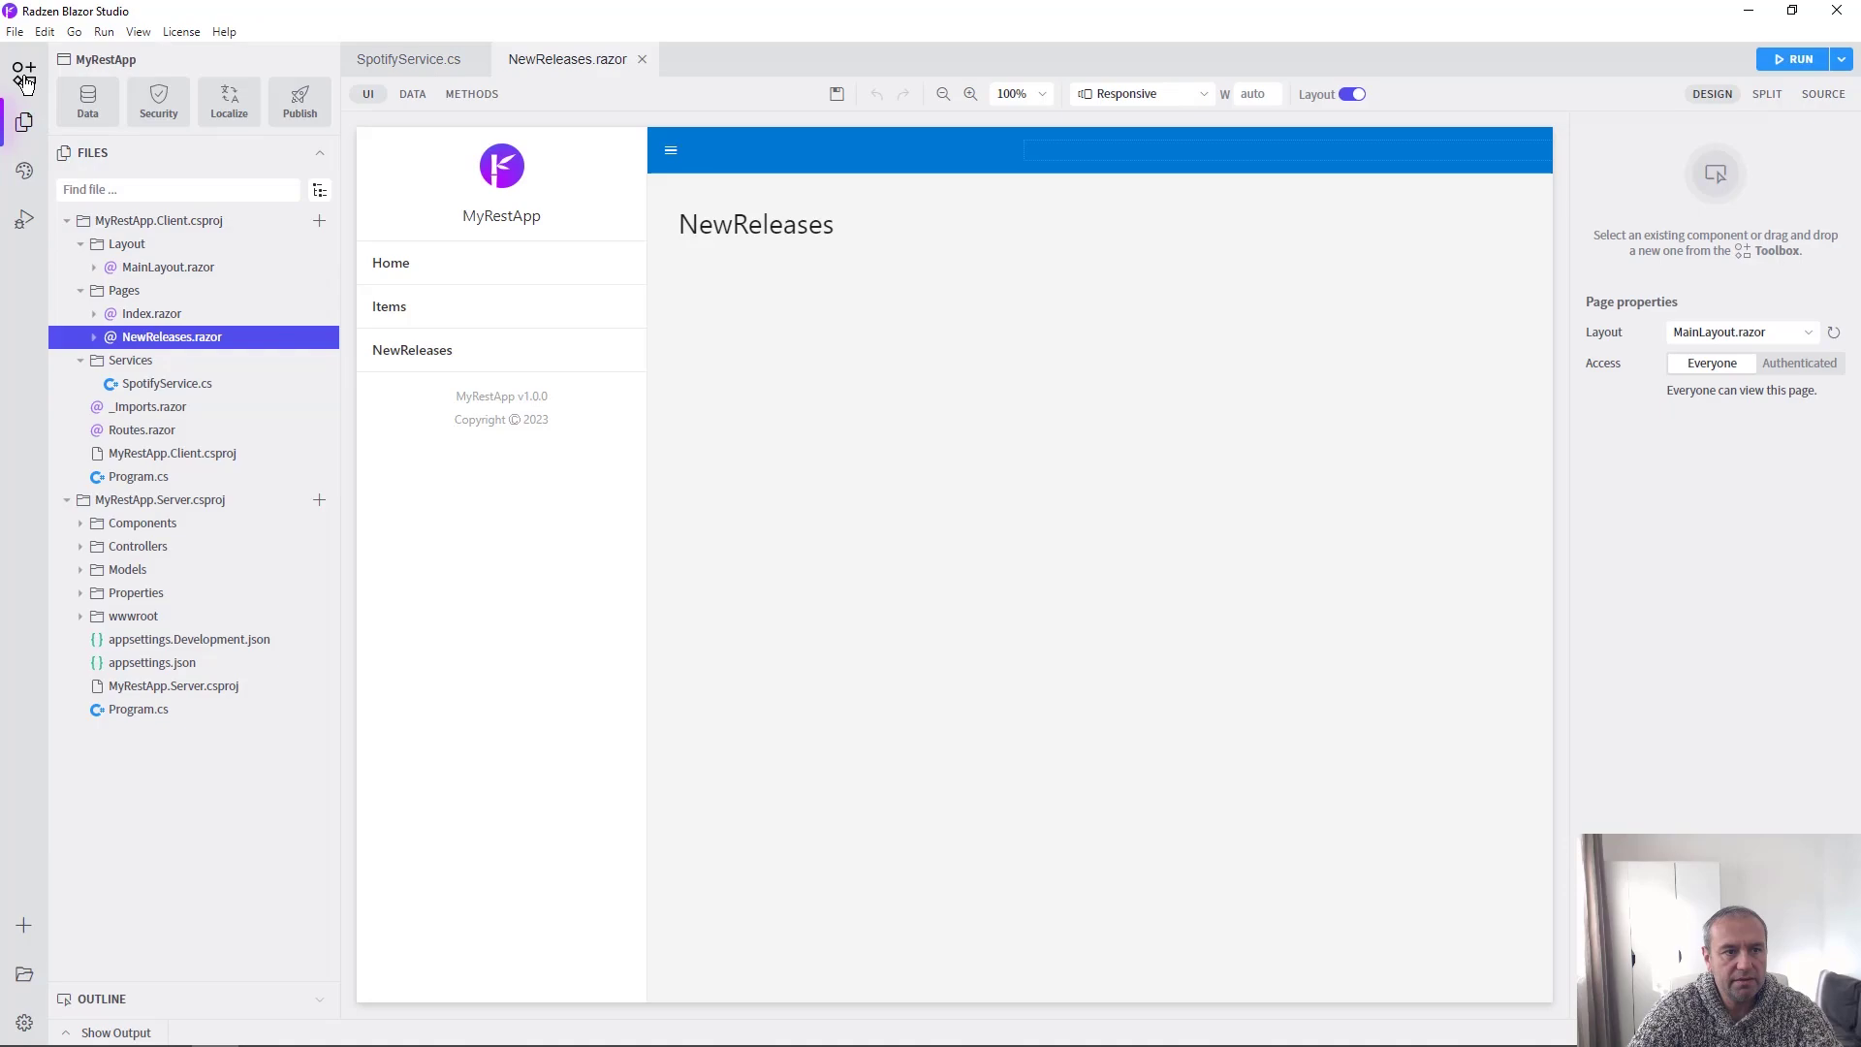
Step: Drag a RadzenDataGrid from the Toolbox onto the NewReleases page below its heading
left_click(26, 79)
type("data")
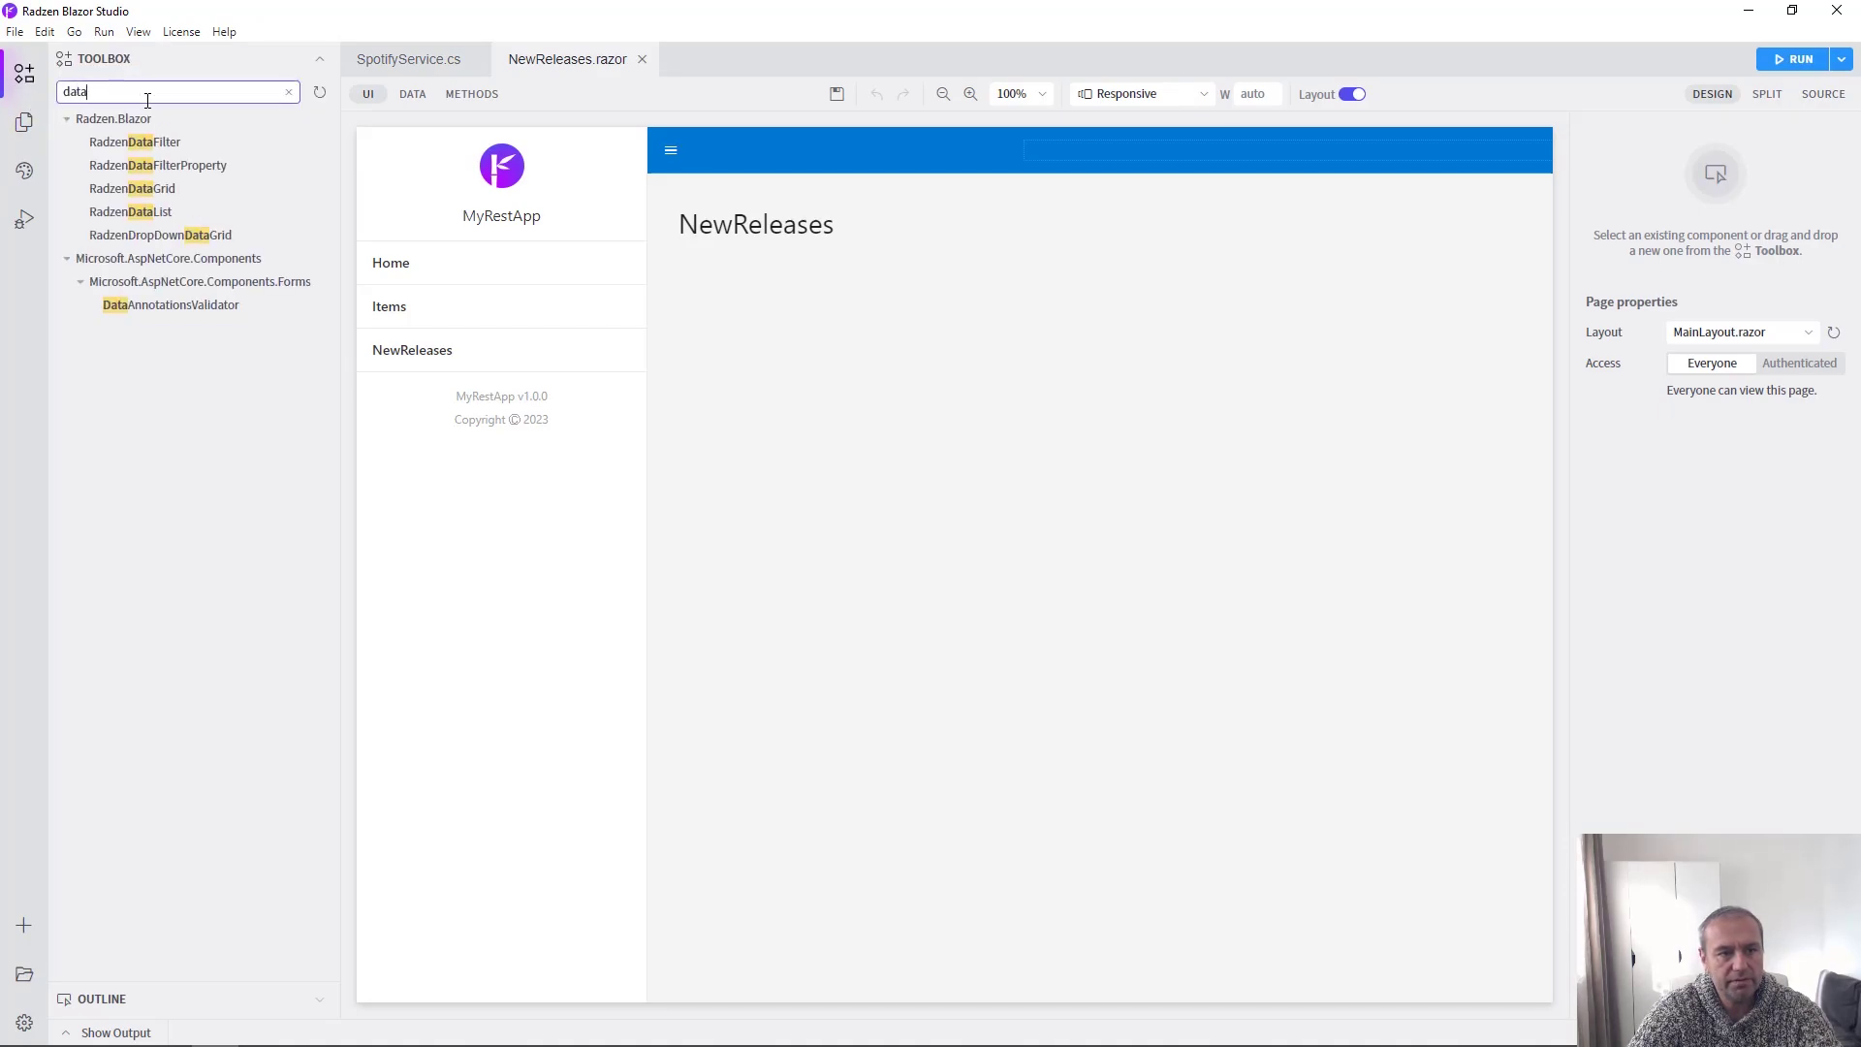
mouse_move(146, 188)
left_mouse_down()
mouse_move(783, 271)
mouse_move(787, 245)
left_mouse_up()
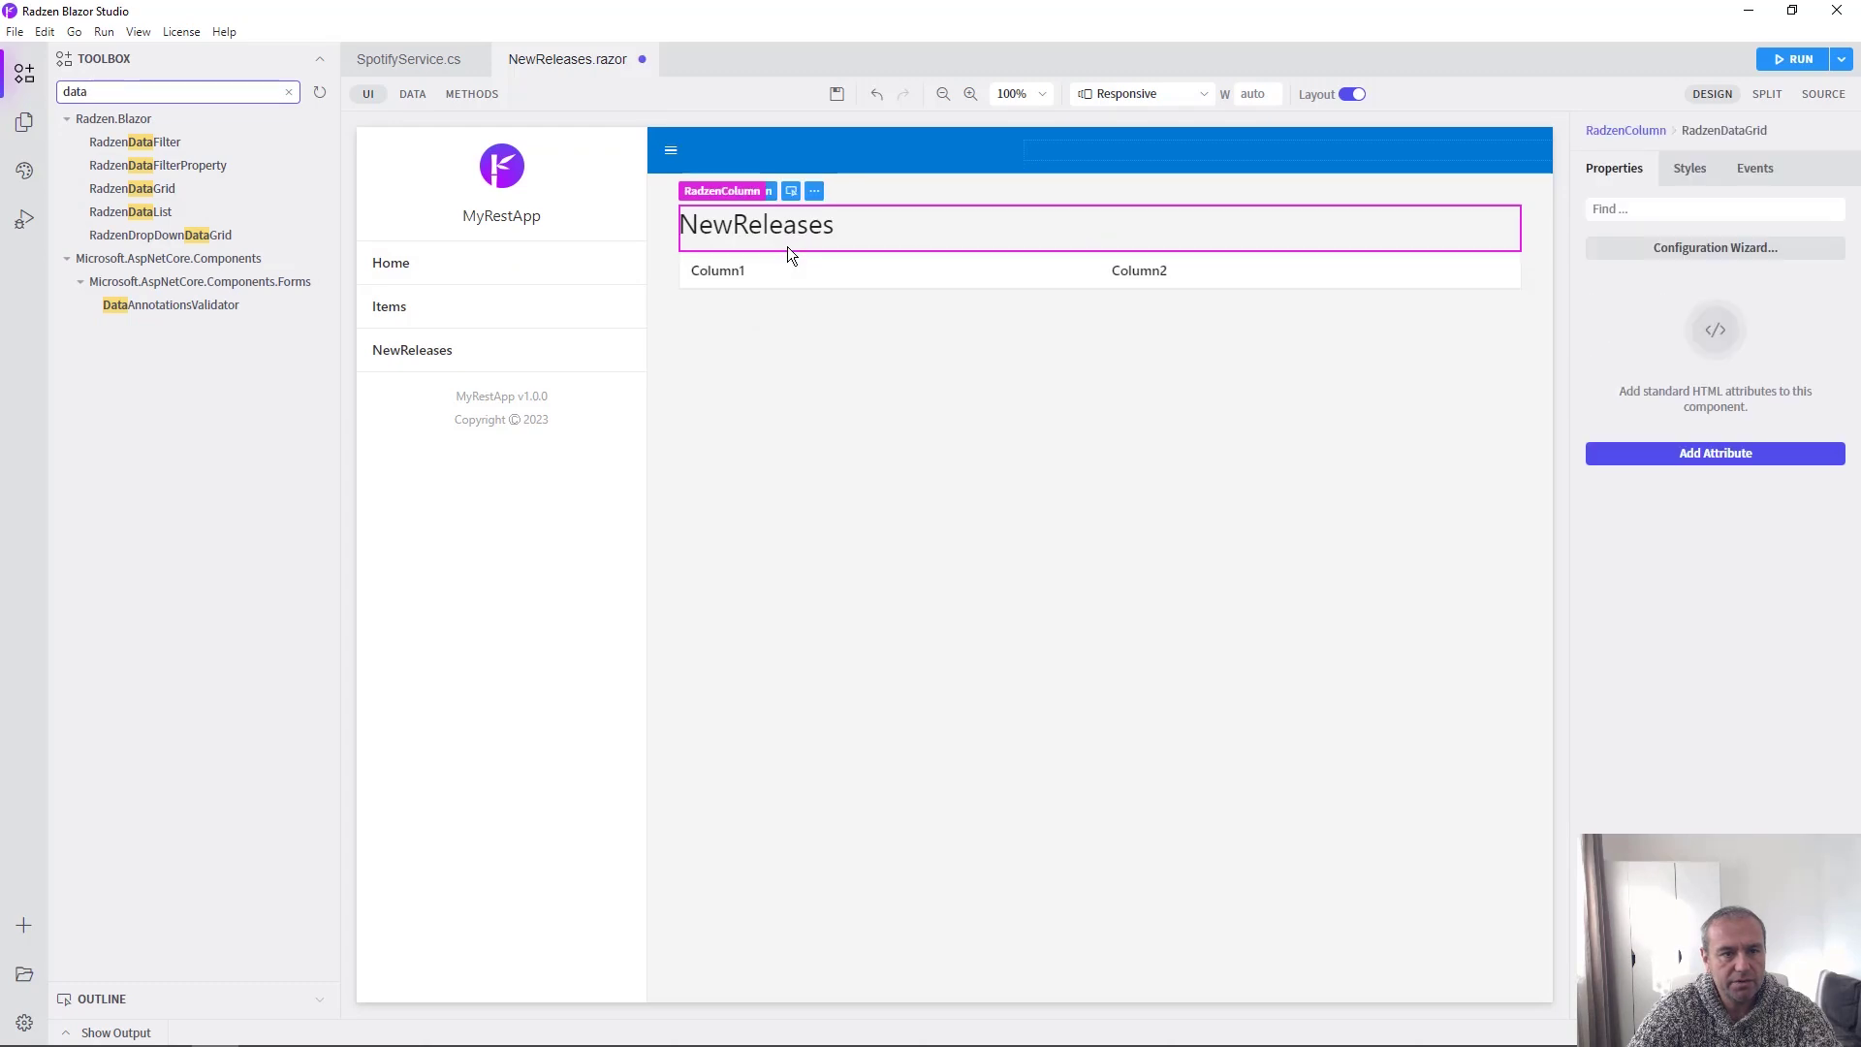
left_click(25, 122)
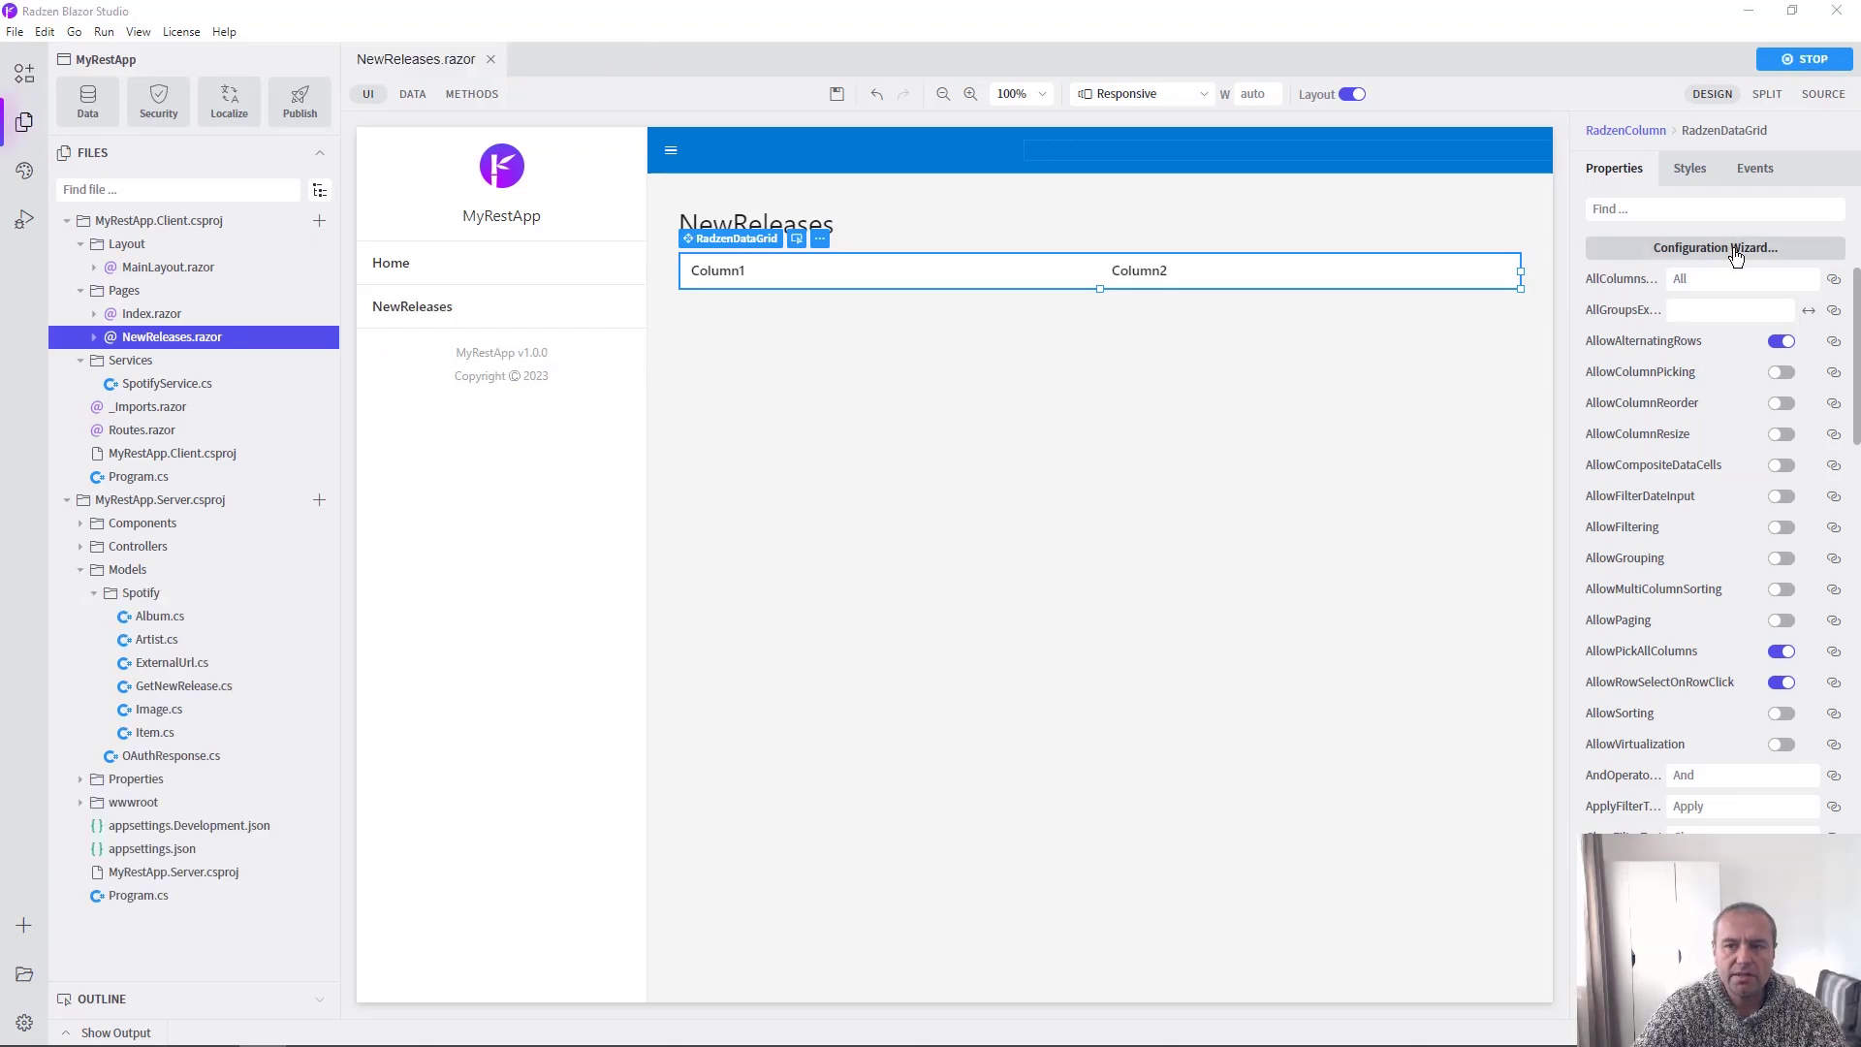
Step: Bind the grid to GetNewReleases() with member Albums.Items, keeping all columns
left_click(1735, 258)
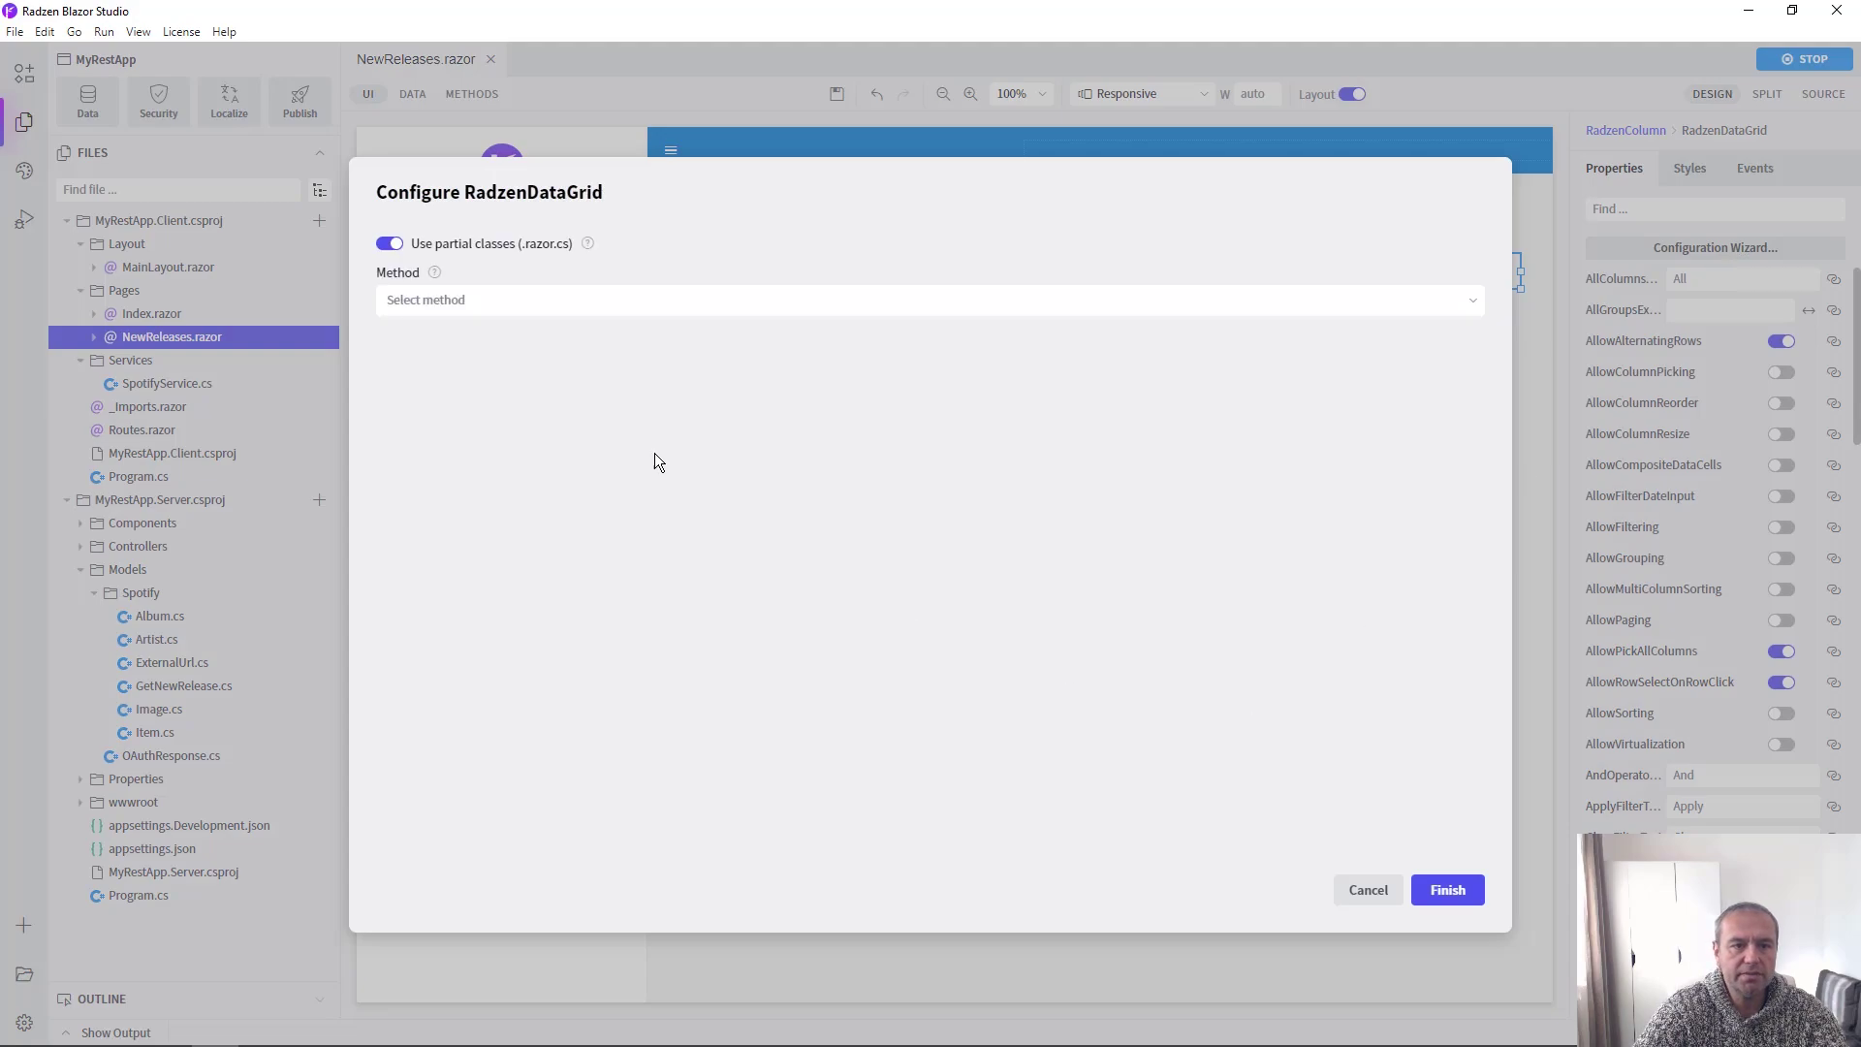
left_click(485, 301)
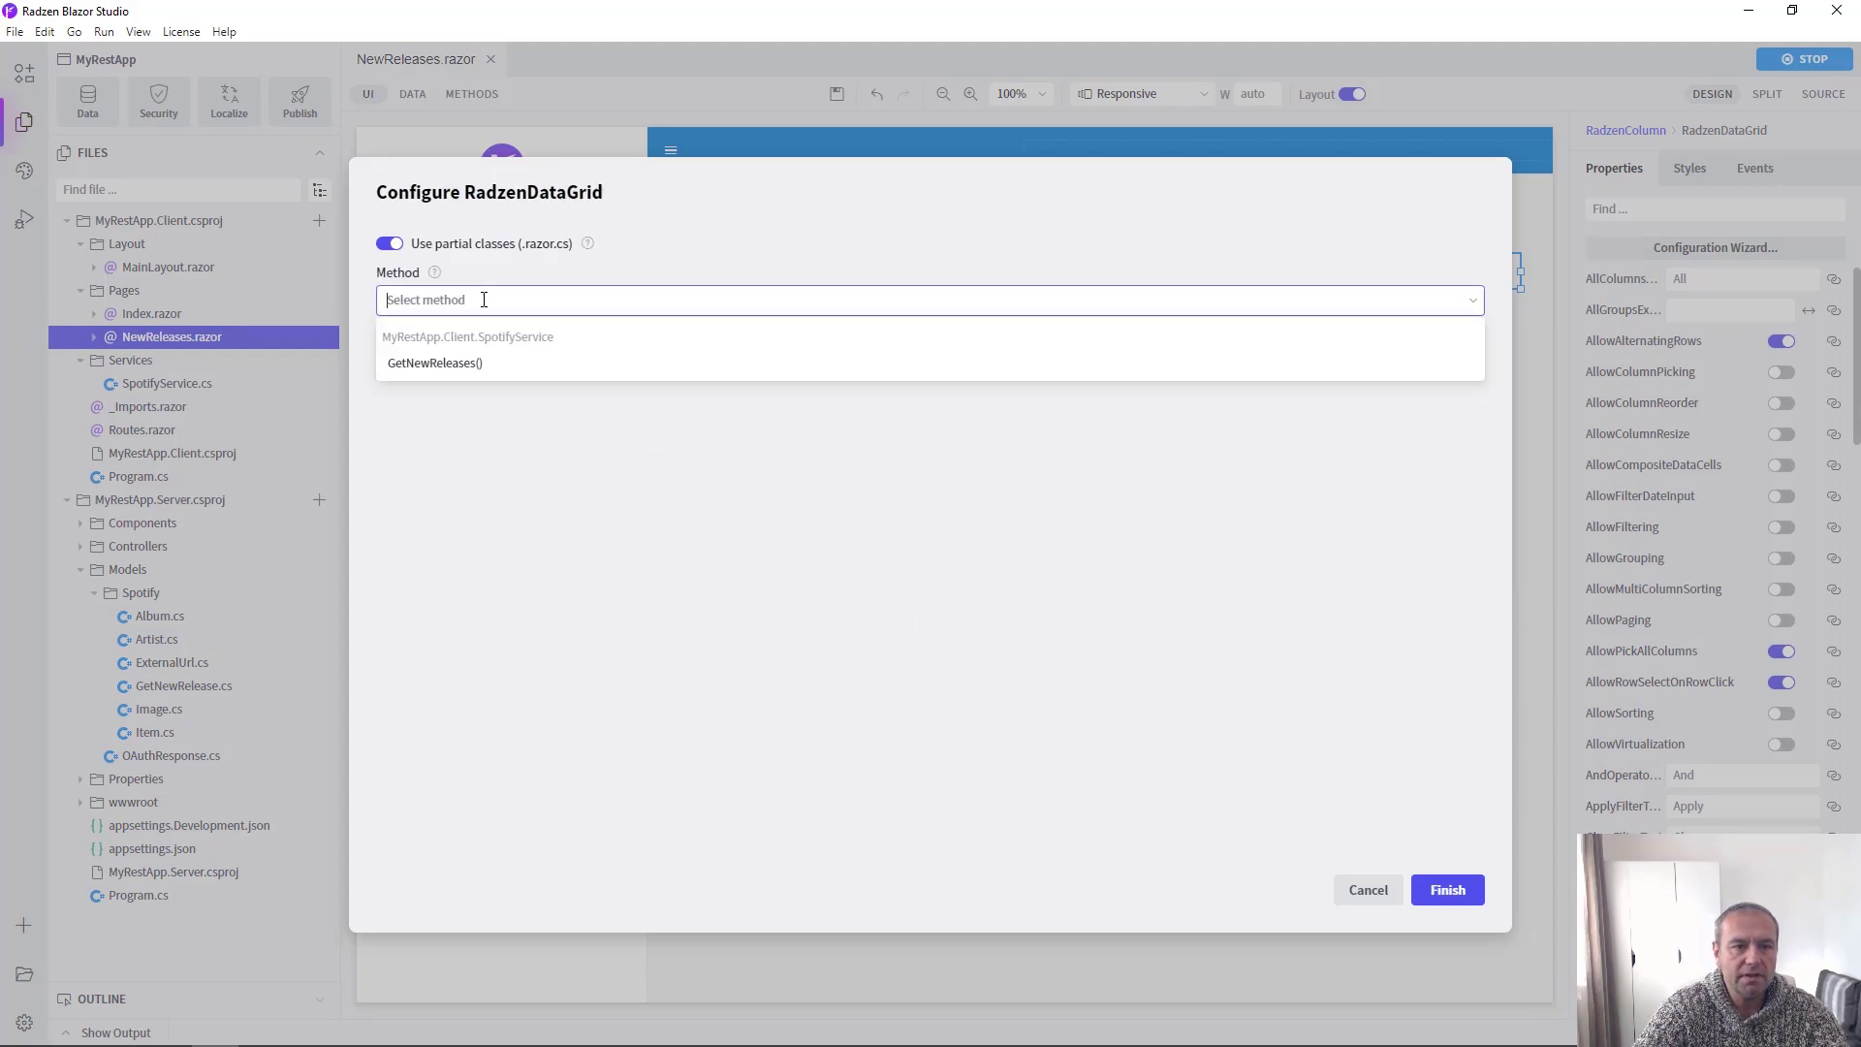
left_click(433, 365)
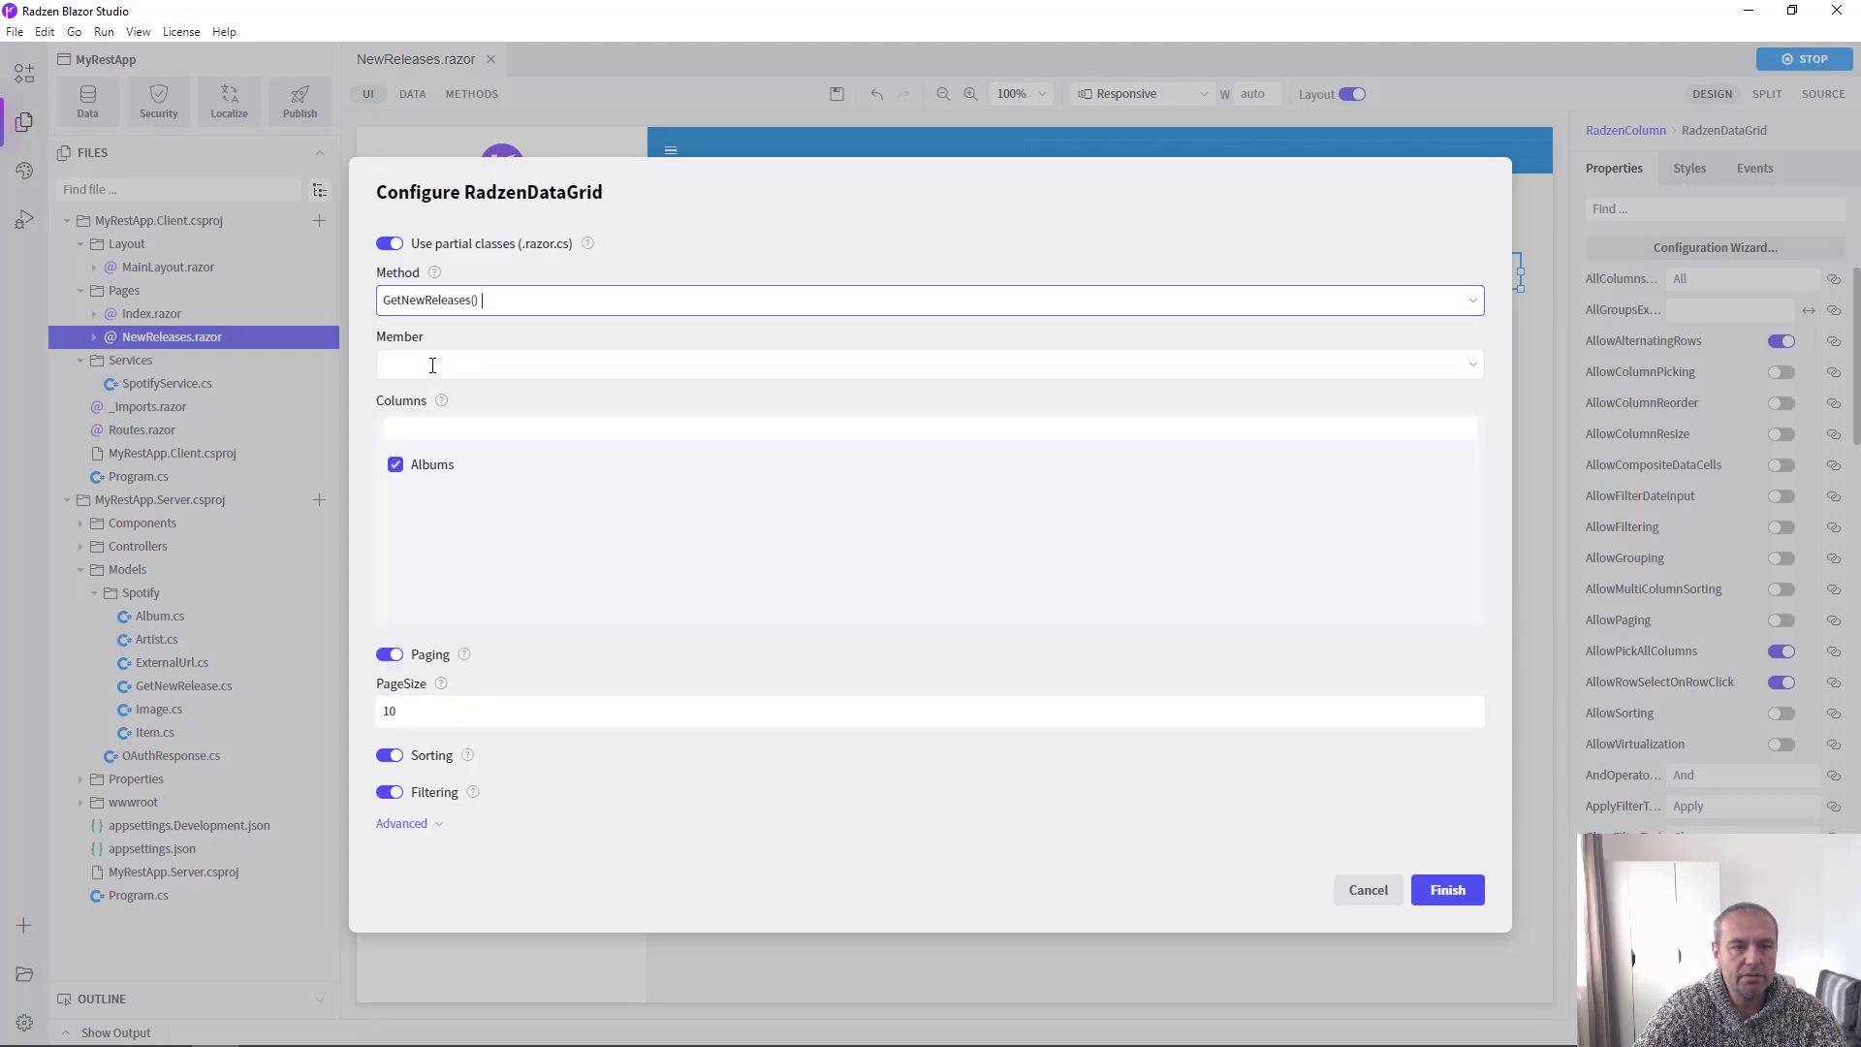
left_click(431, 365)
left_click(395, 399)
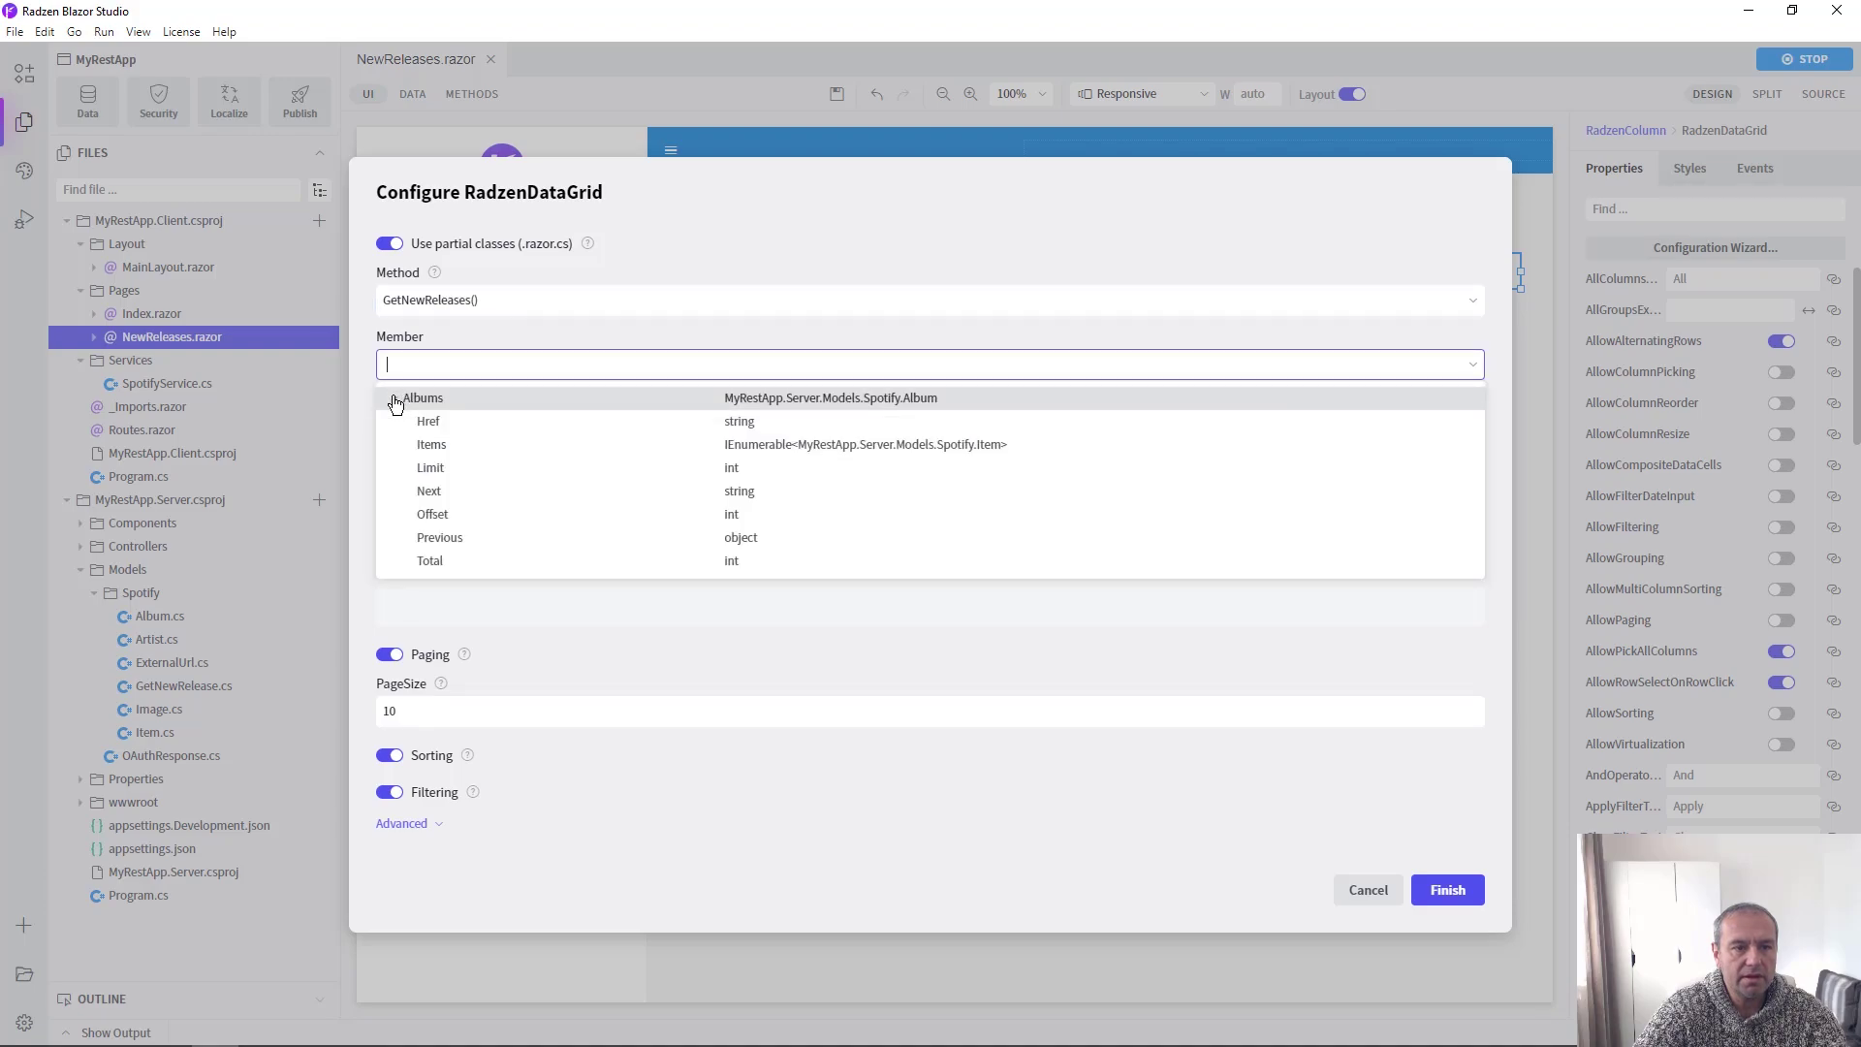
left_click(443, 445)
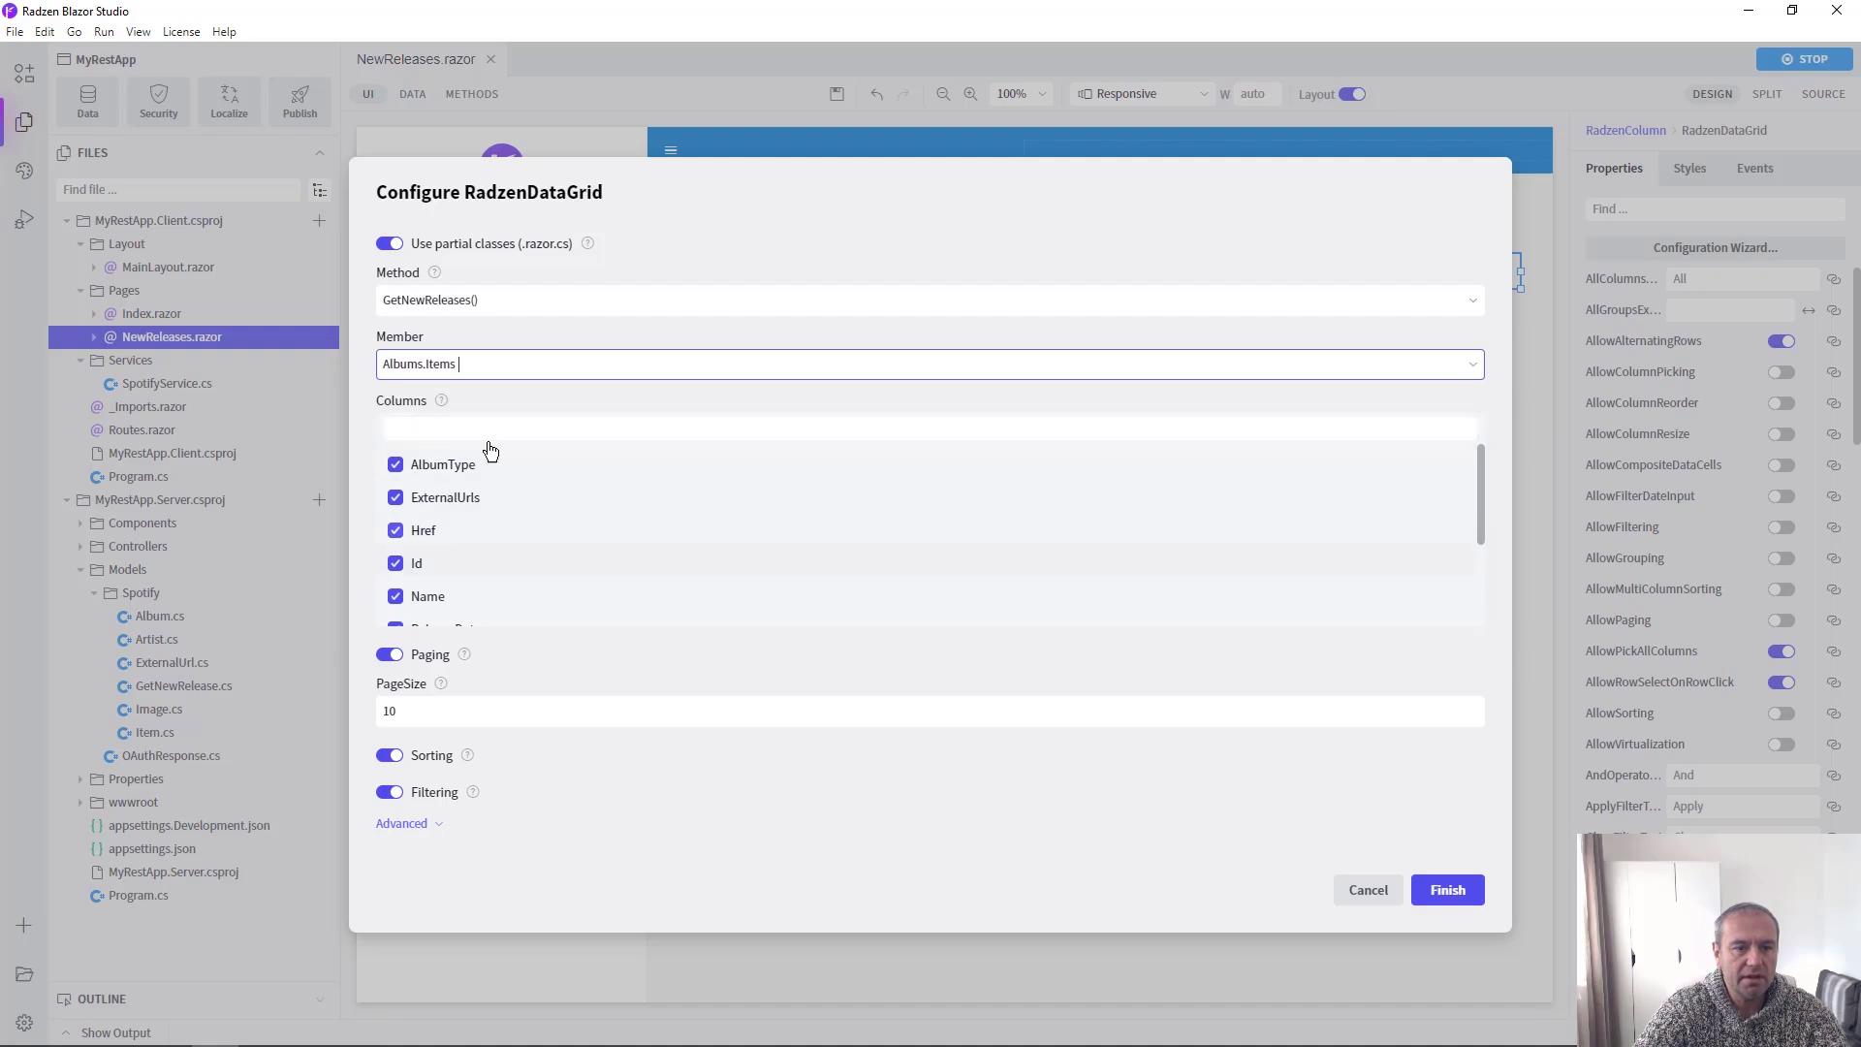
scroll(450, 500, "down", 2)
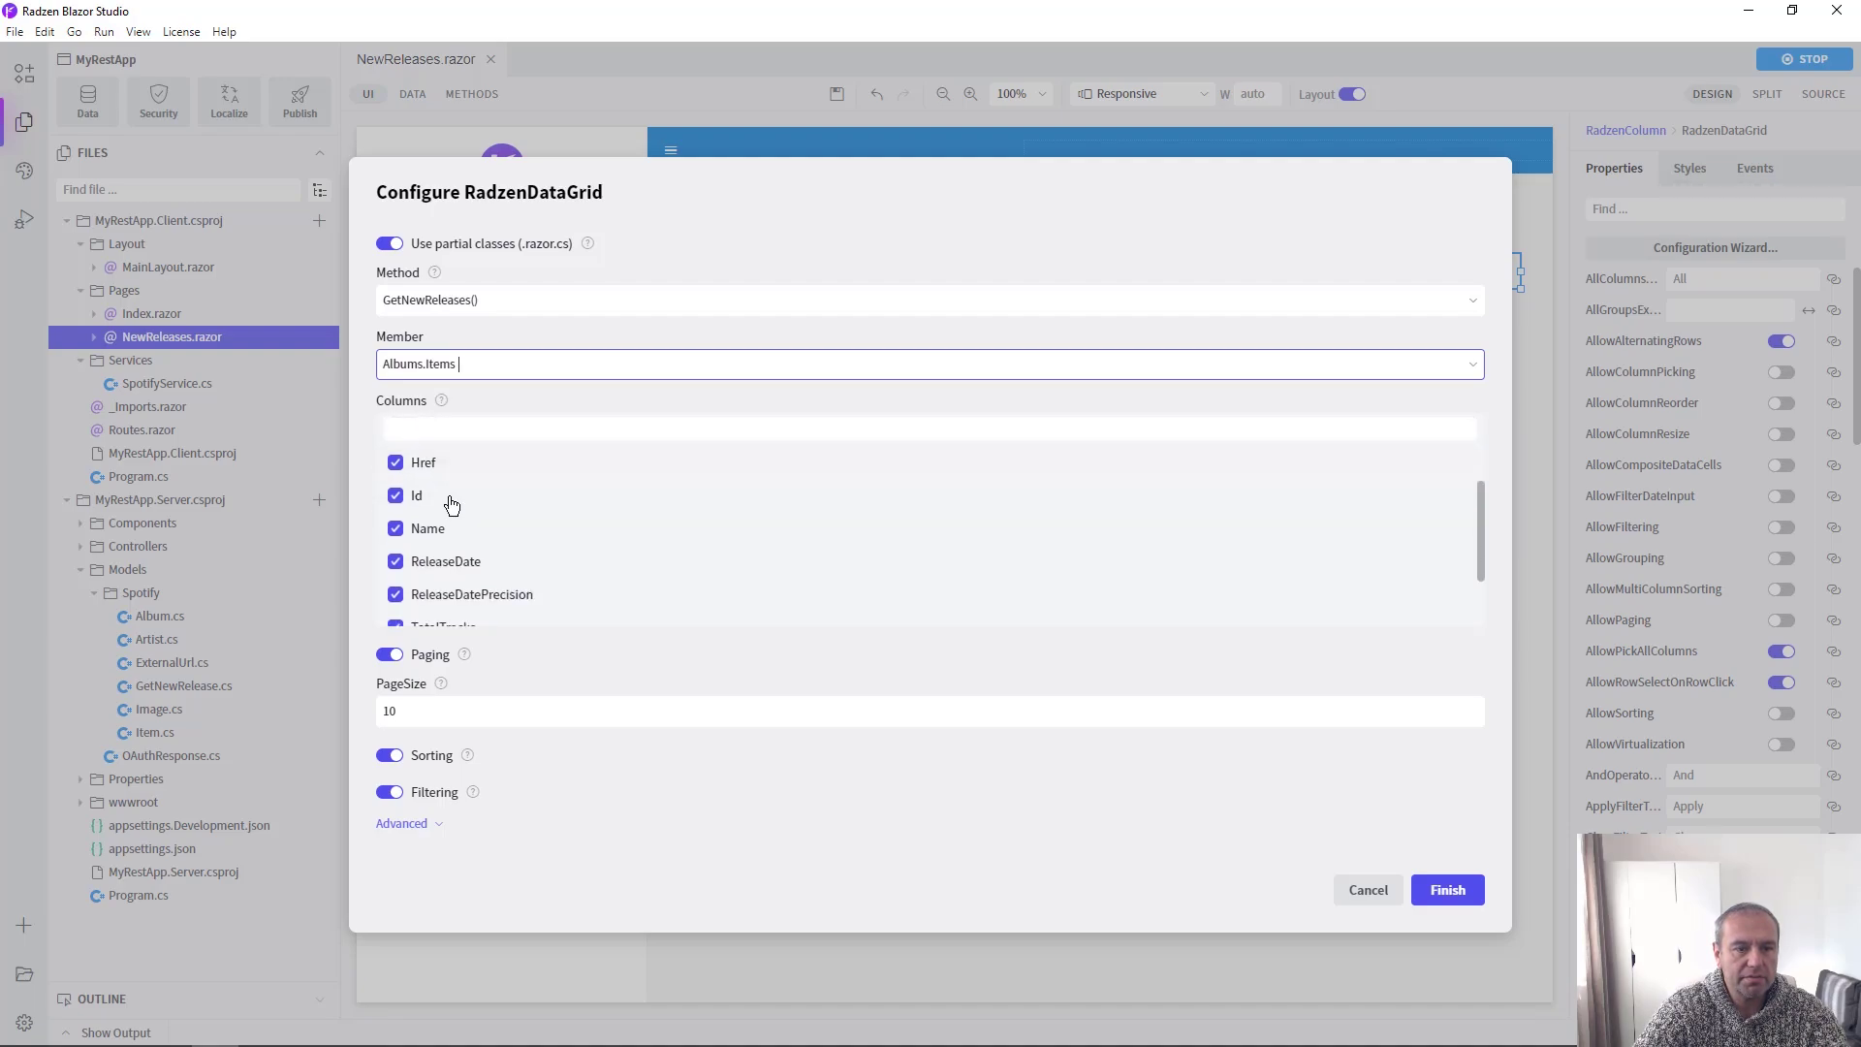
scroll(455, 567, "down", 1)
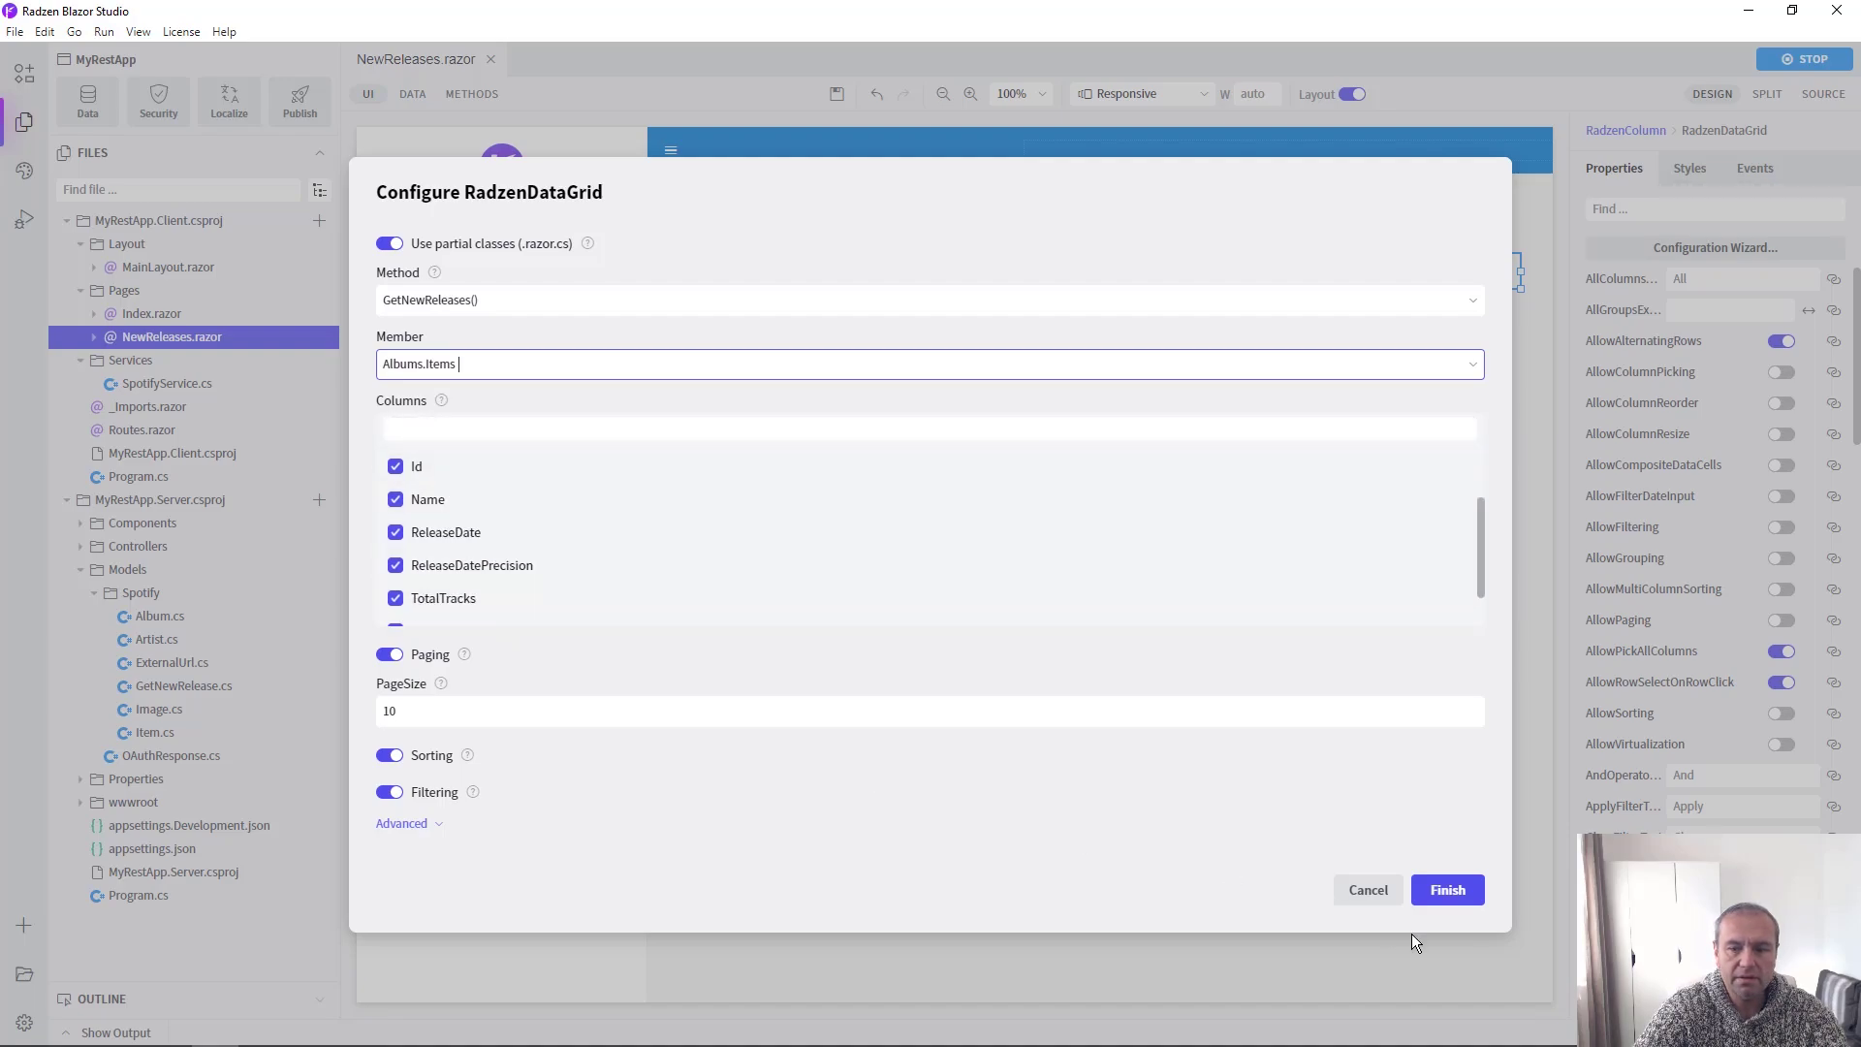
left_click(1449, 891)
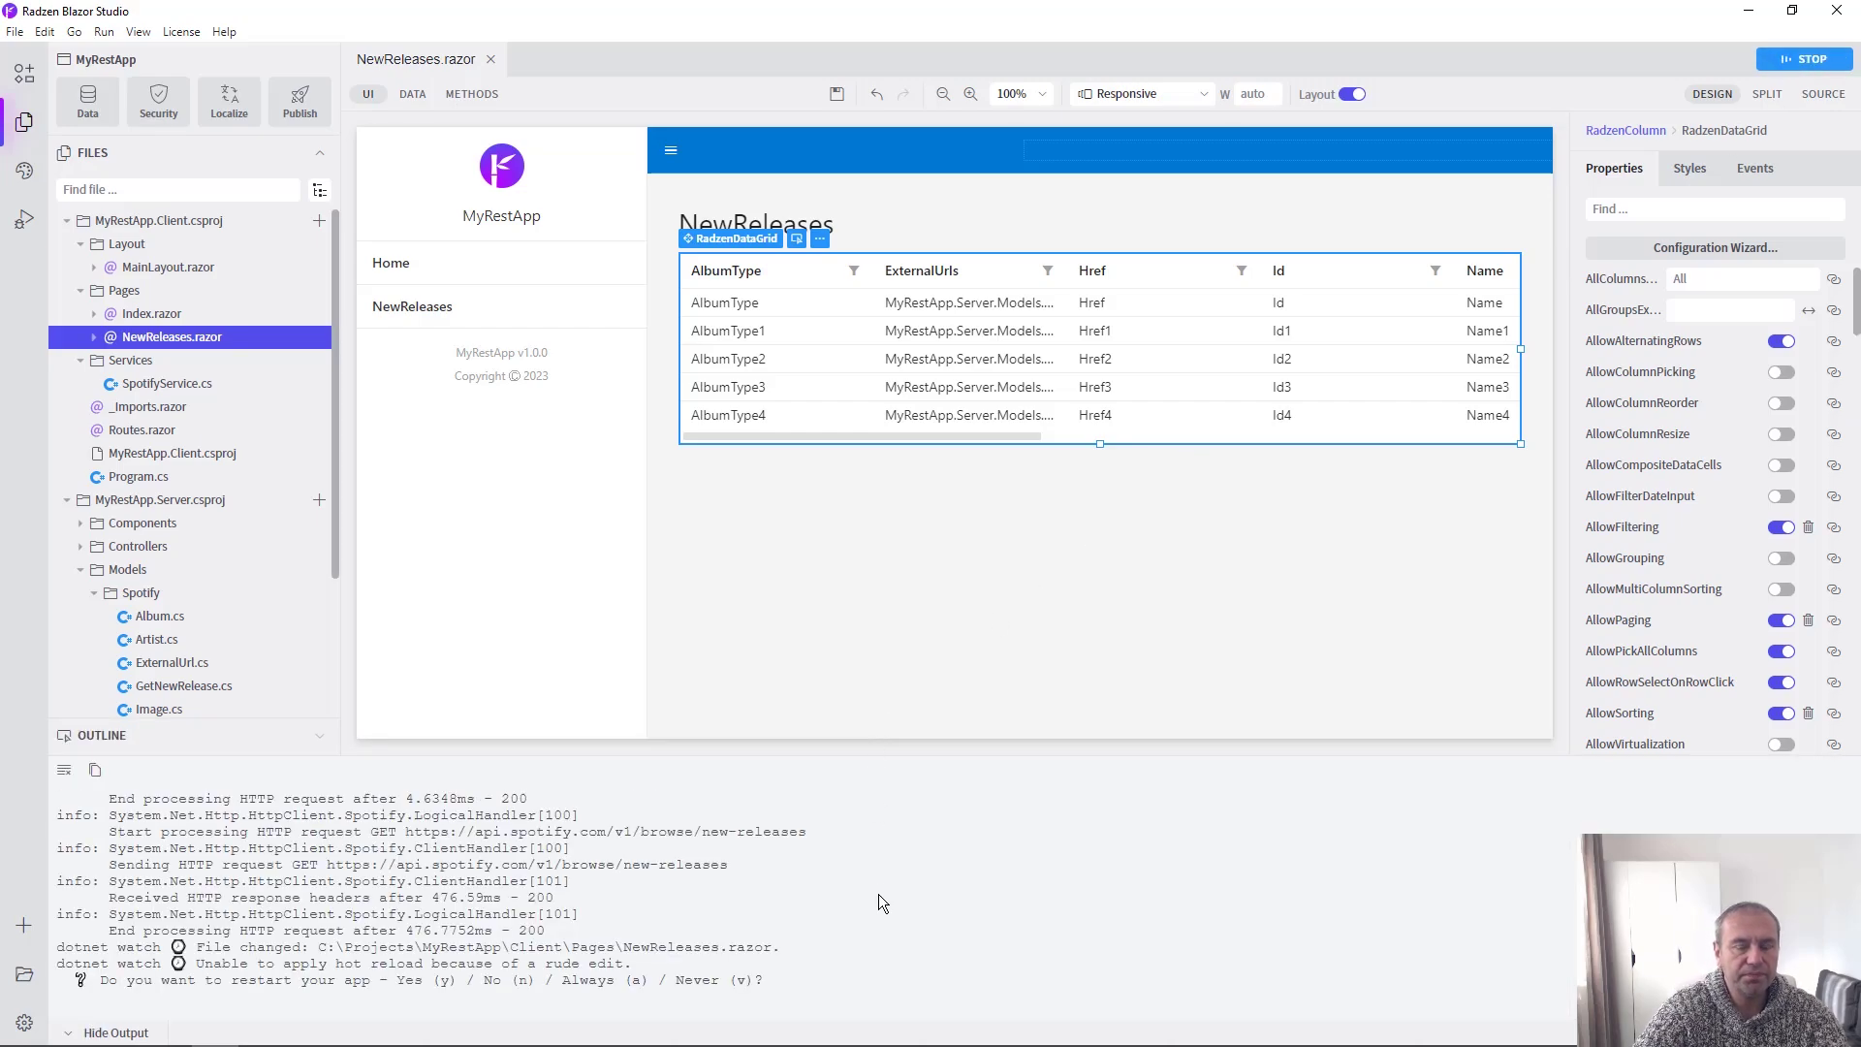
Step: Answer 'y' to the dotnet watch prompt to restart MyRestApp
key("y")
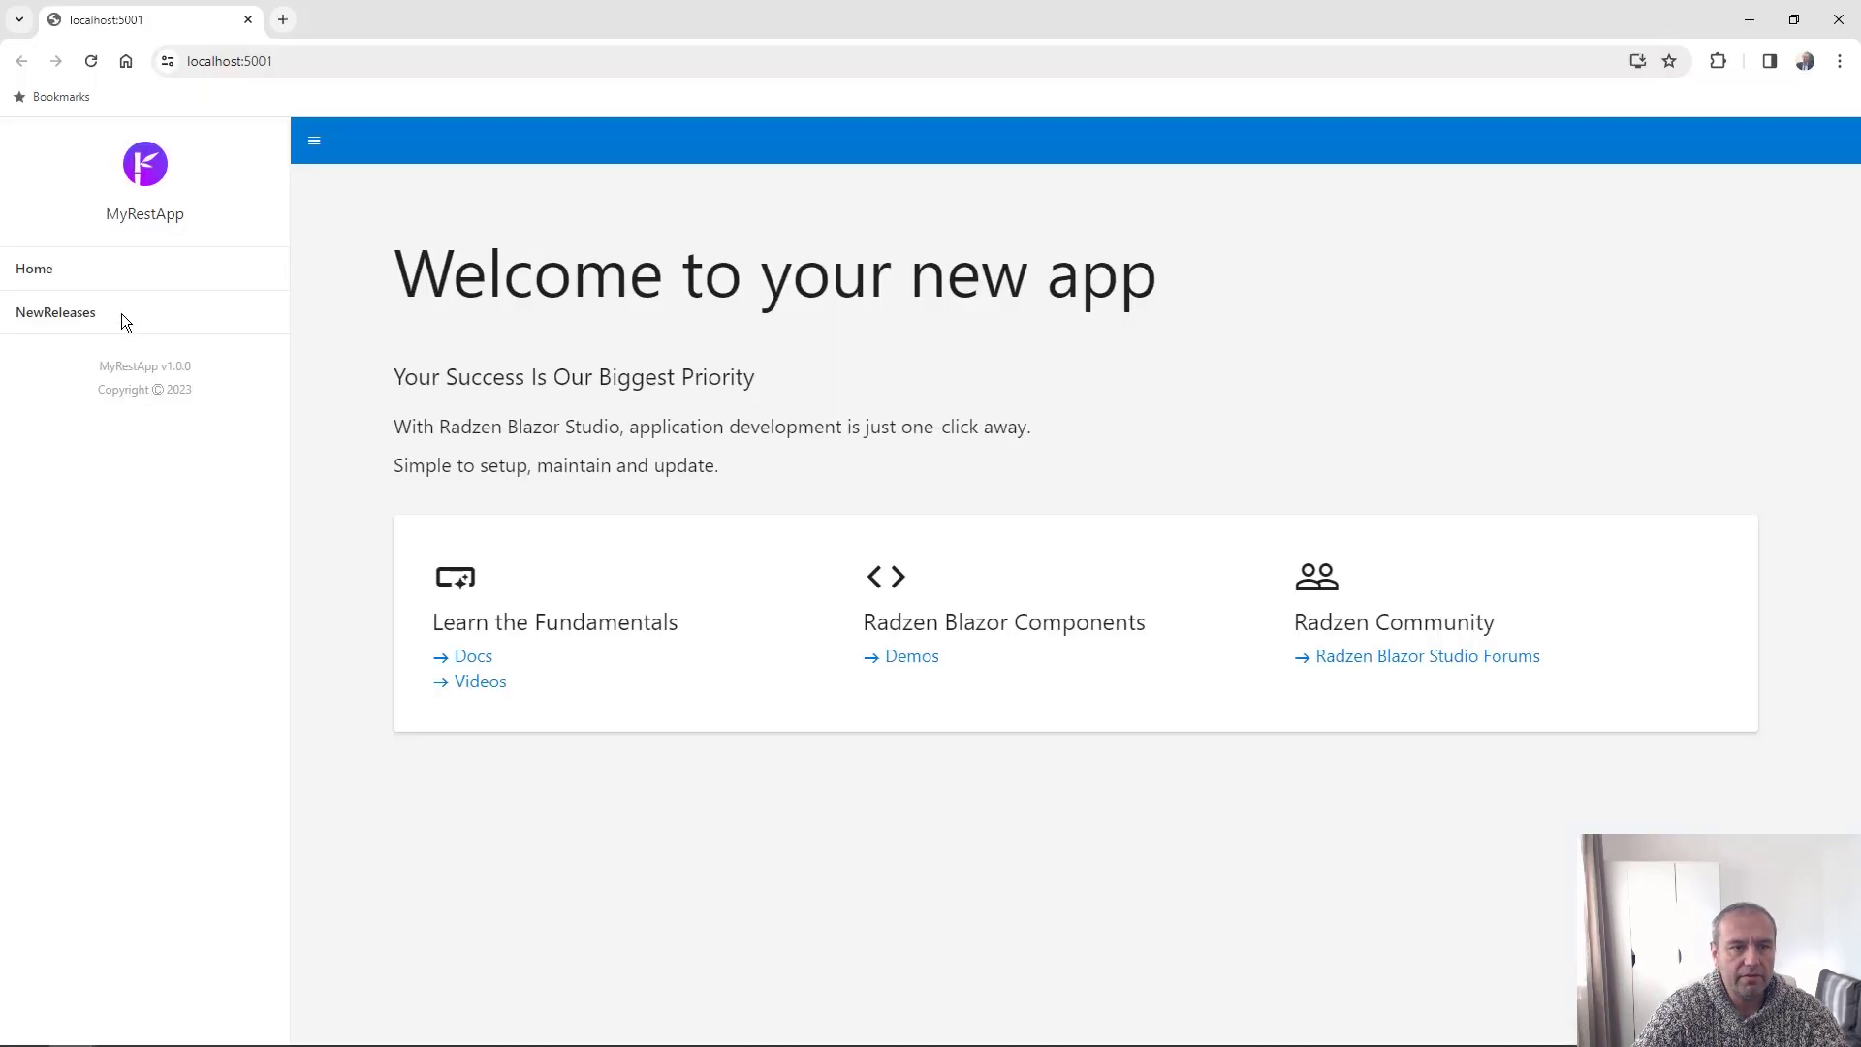
Step: Open NewReleases in the running app, approve Spotify access, and scroll the album grid
left_click(121, 313)
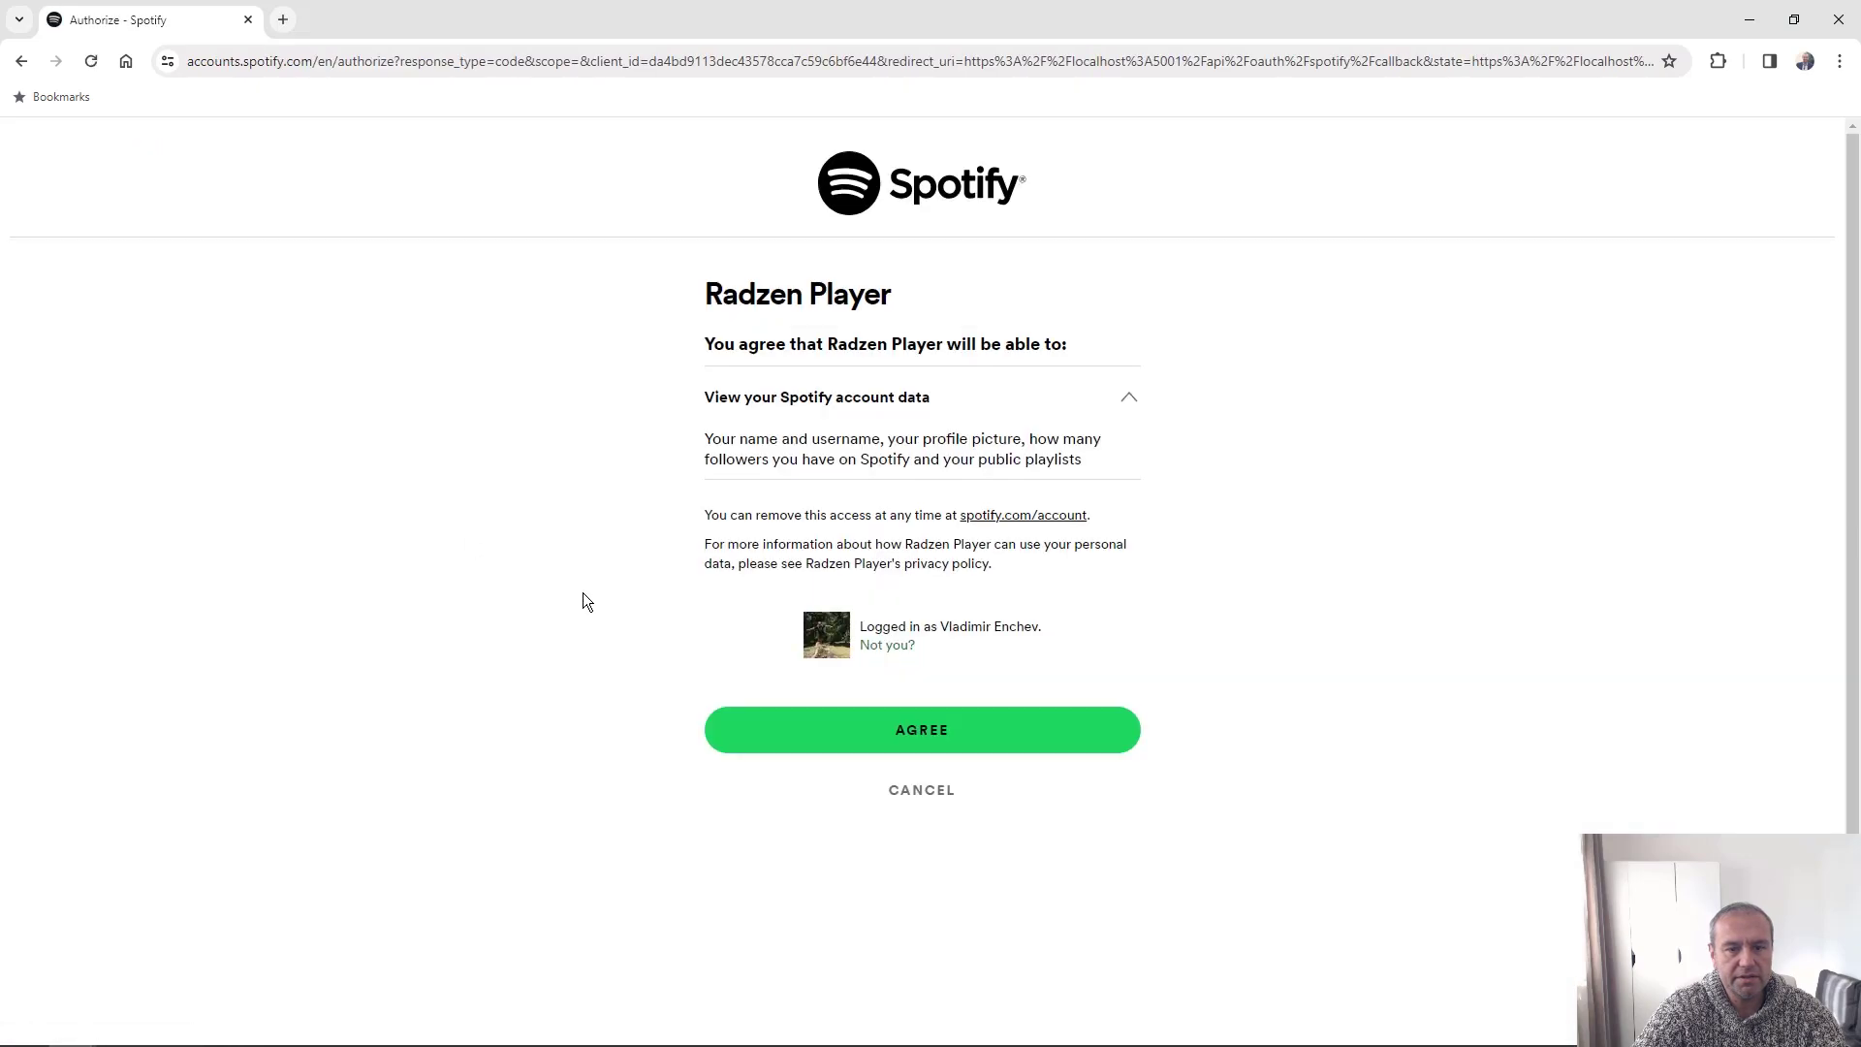
left_click(935, 731)
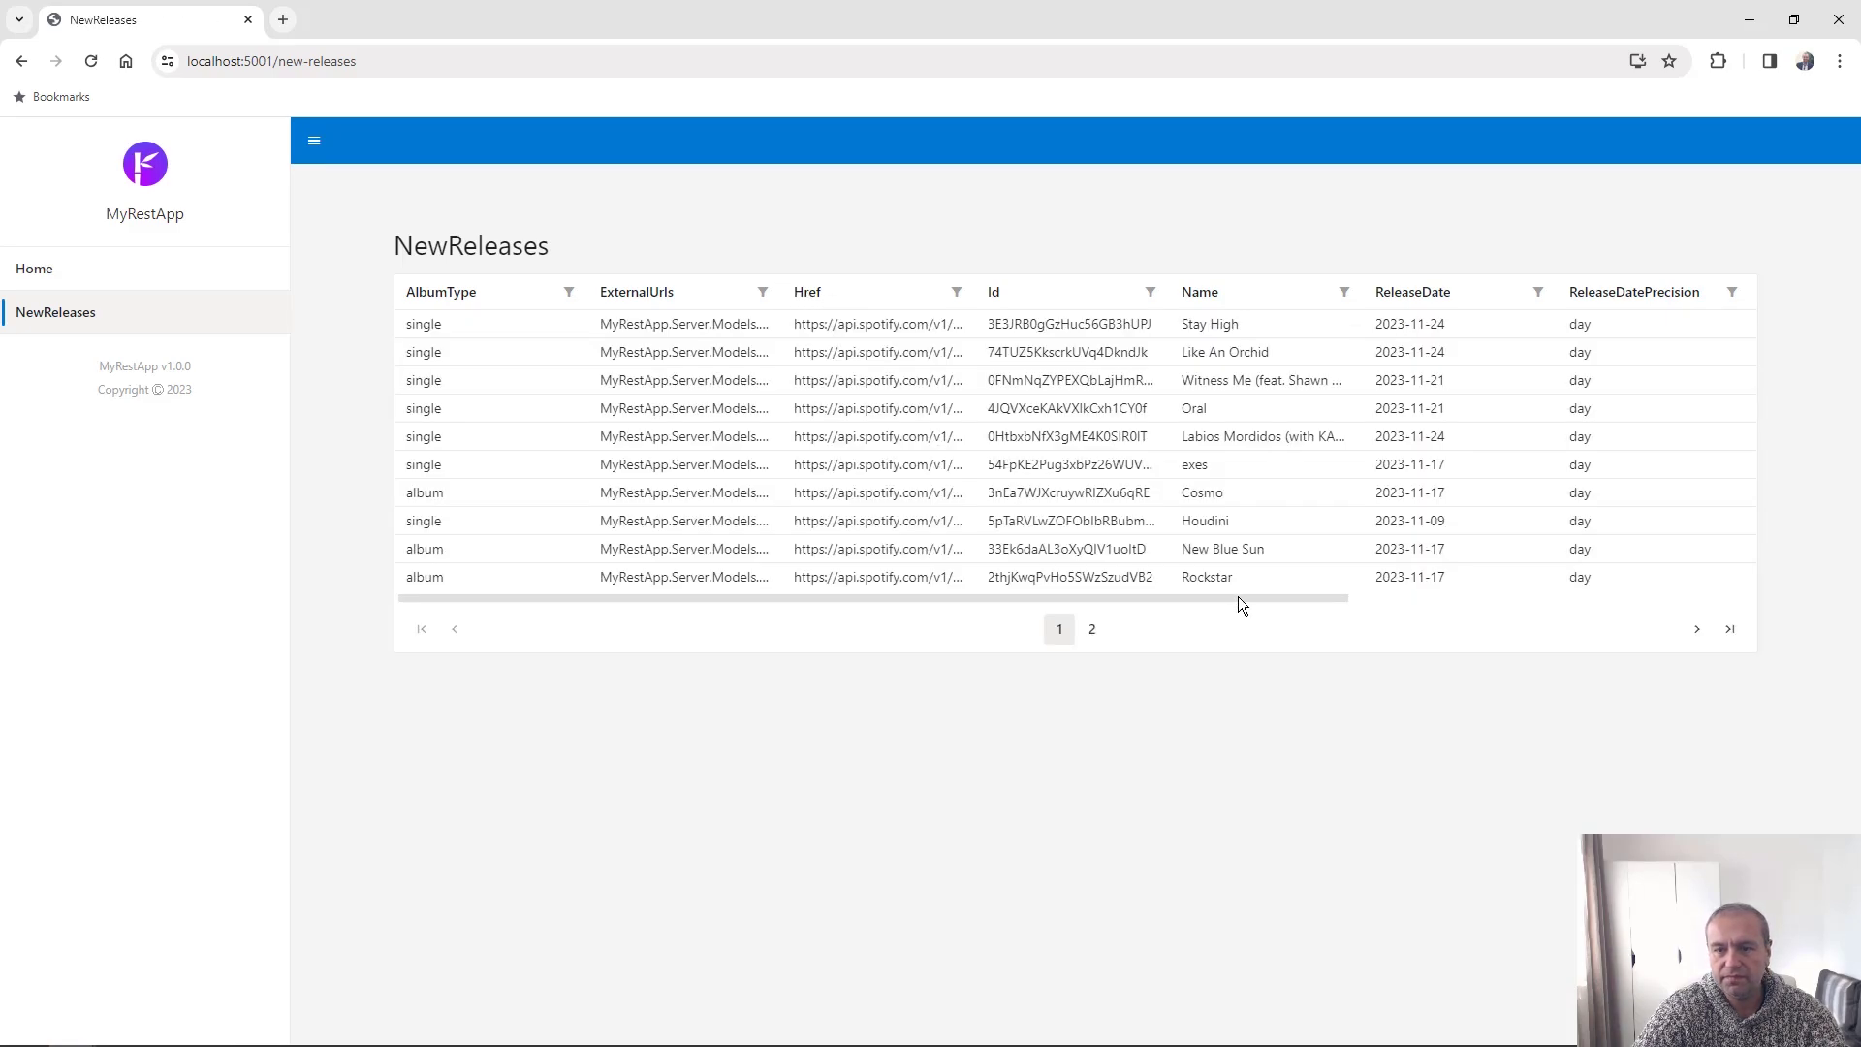
mouse_move(1238, 600)
left_mouse_down()
mouse_move(1649, 636)
mouse_move(1182, 636)
left_mouse_up()
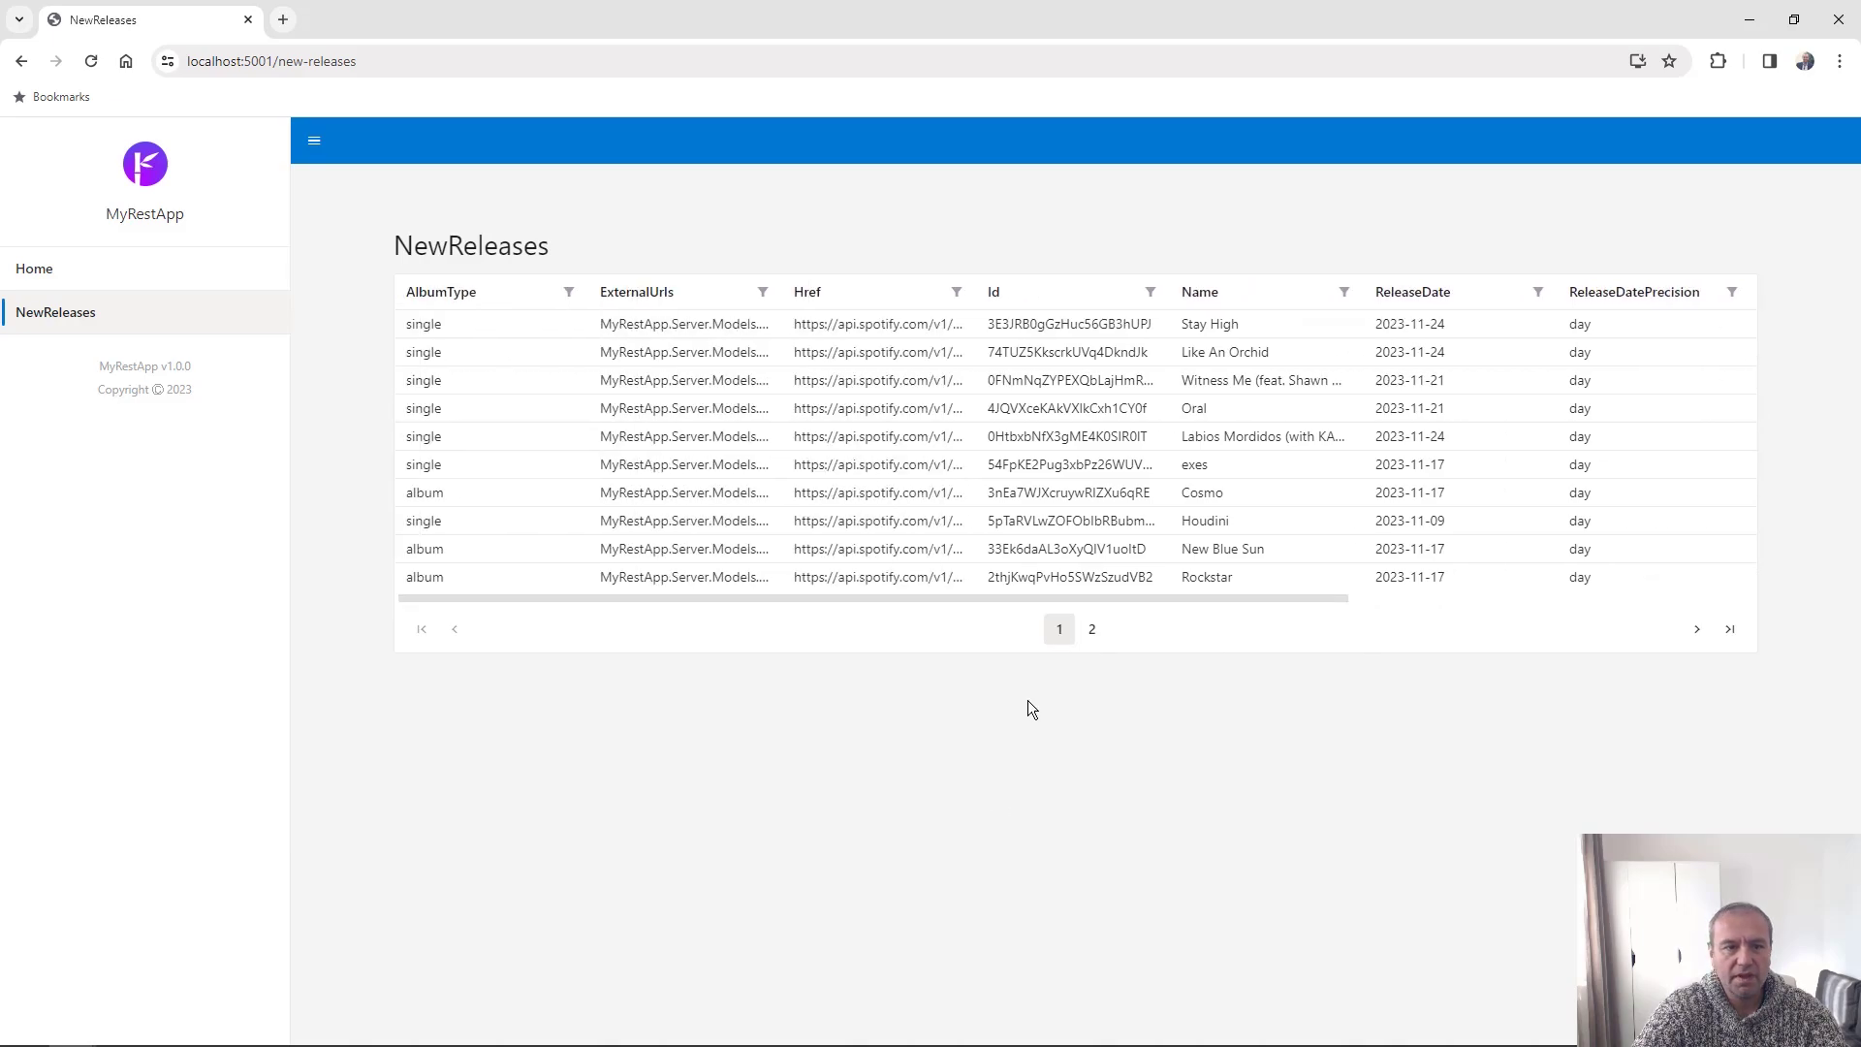